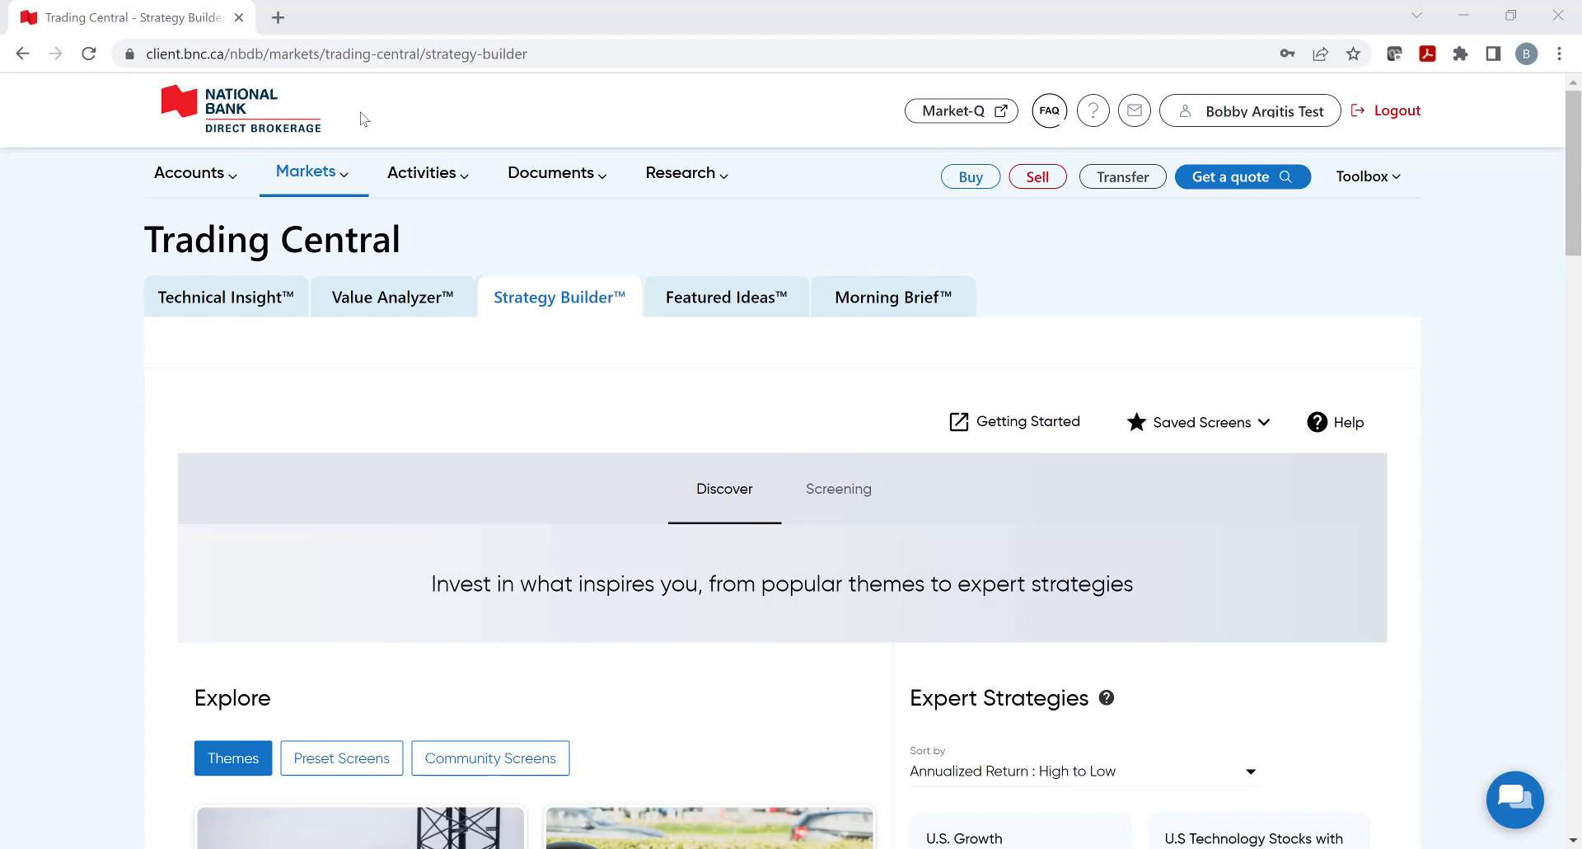
- Check where Trading Central sits among market tools, then start the guided Getting Started screen setup
left_click(341, 175)
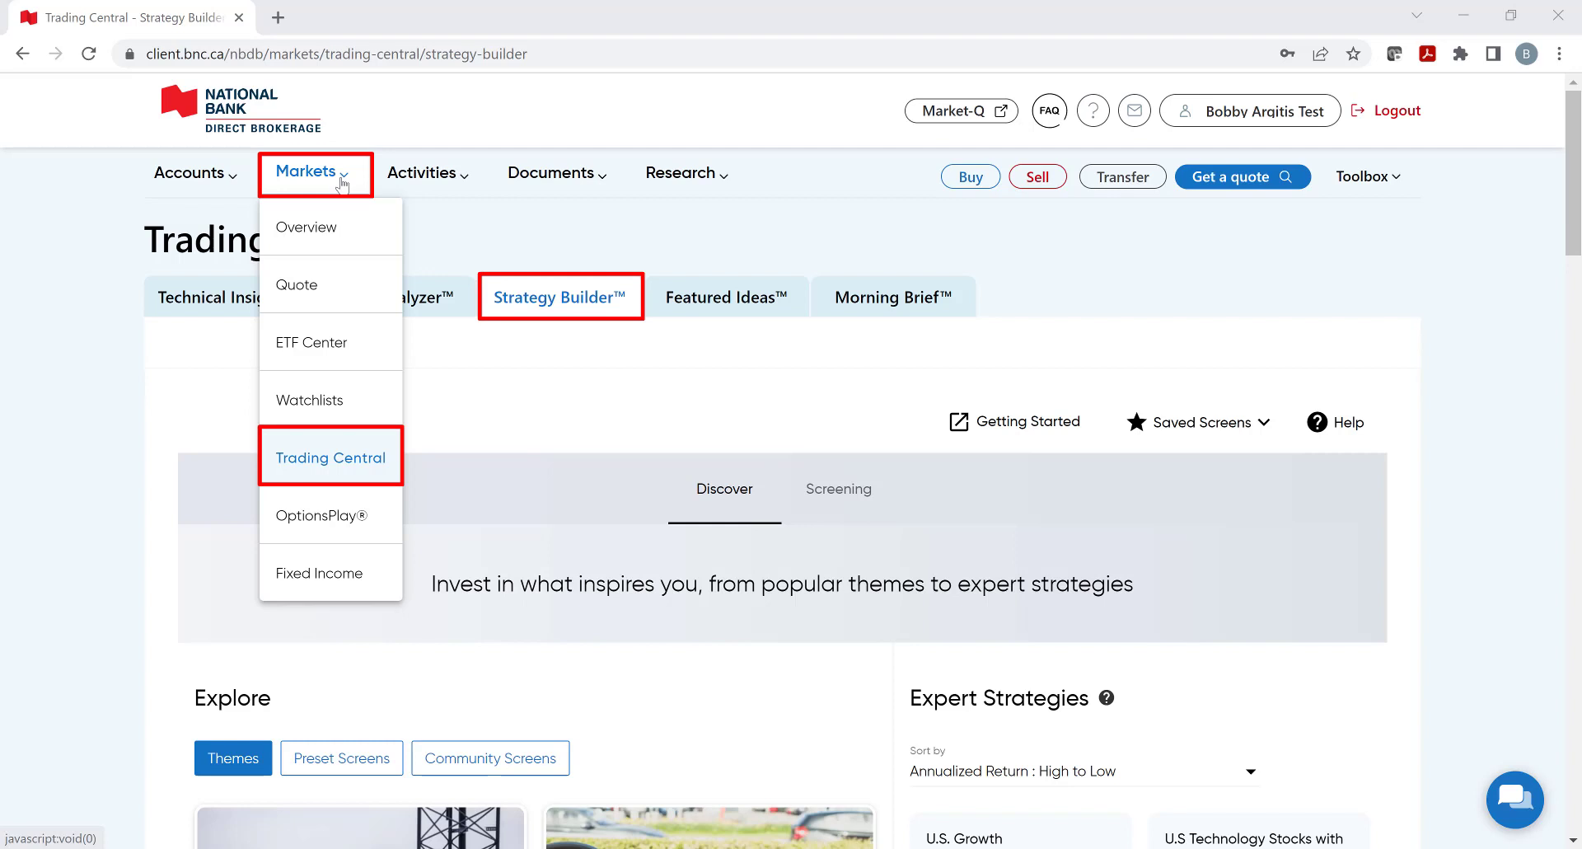
left_click(502, 230)
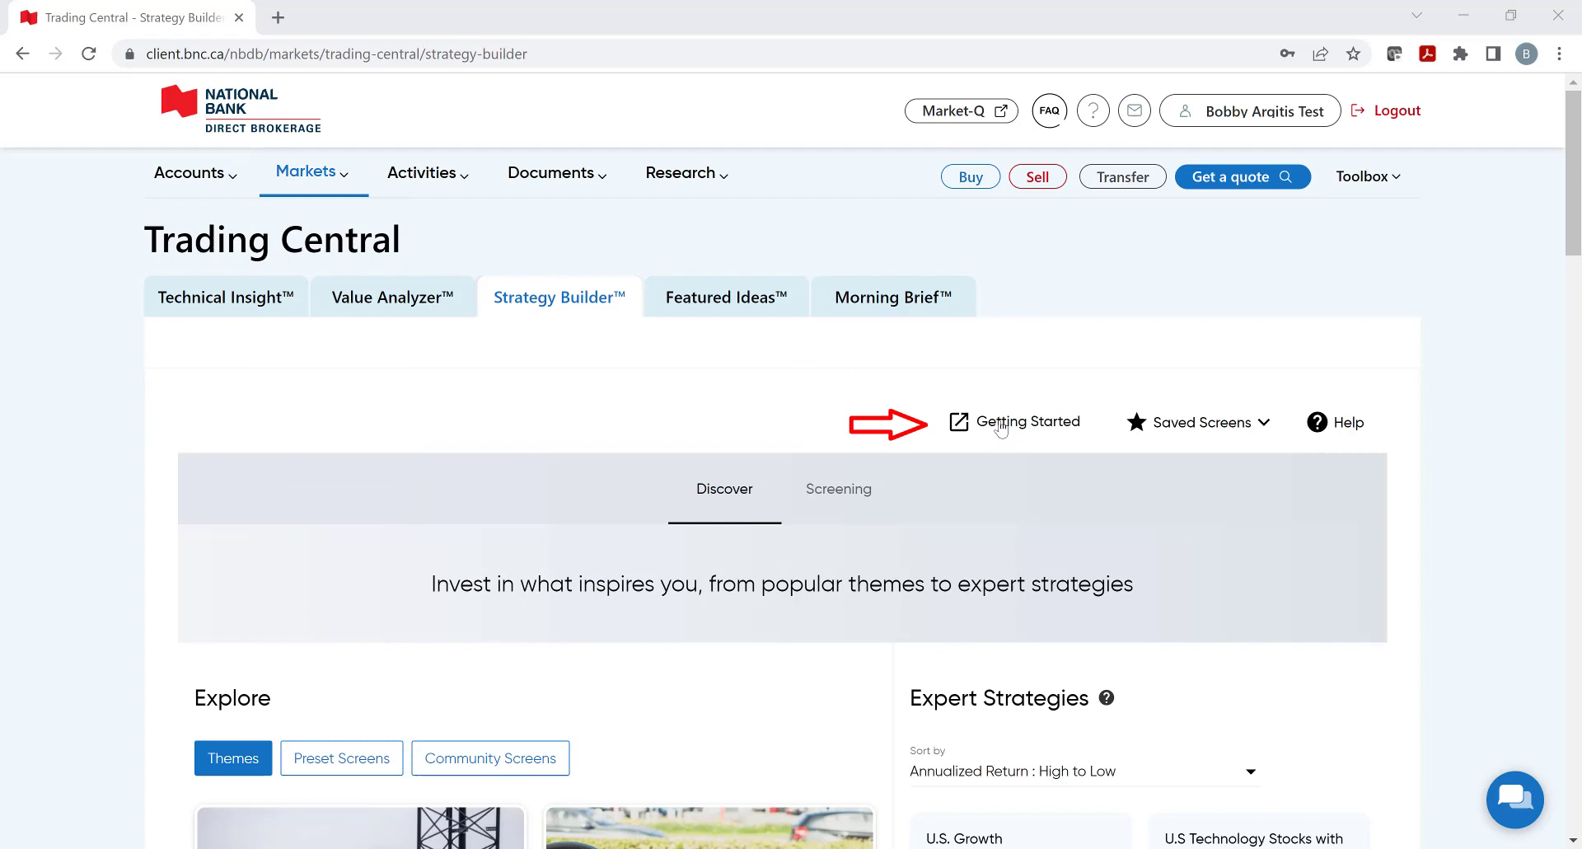
left_click(1002, 426)
scroll(964, 528, "down", 3)
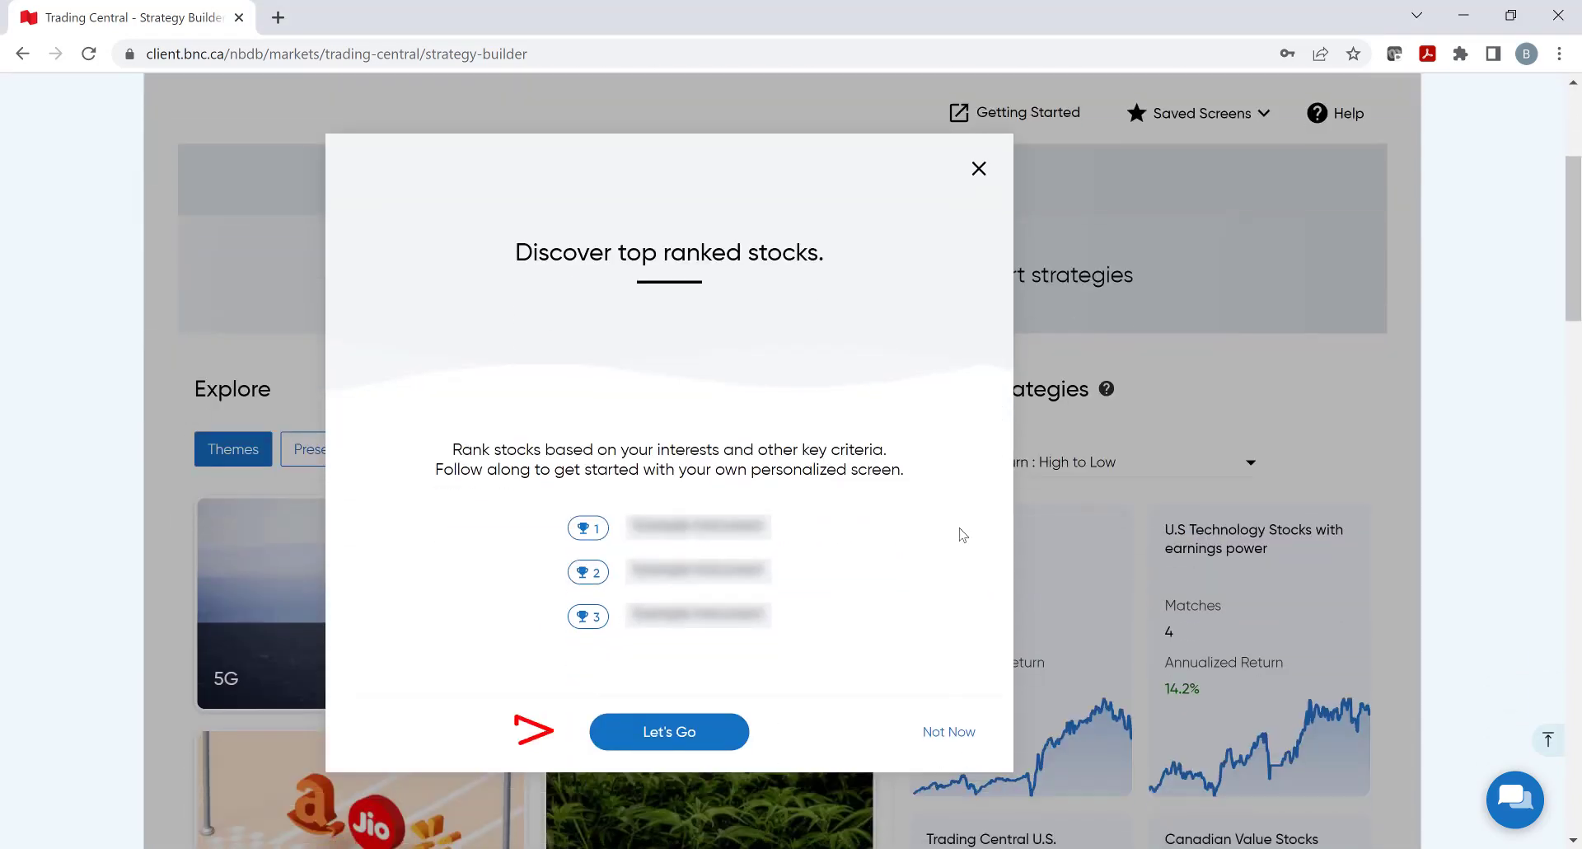
left_click(686, 738)
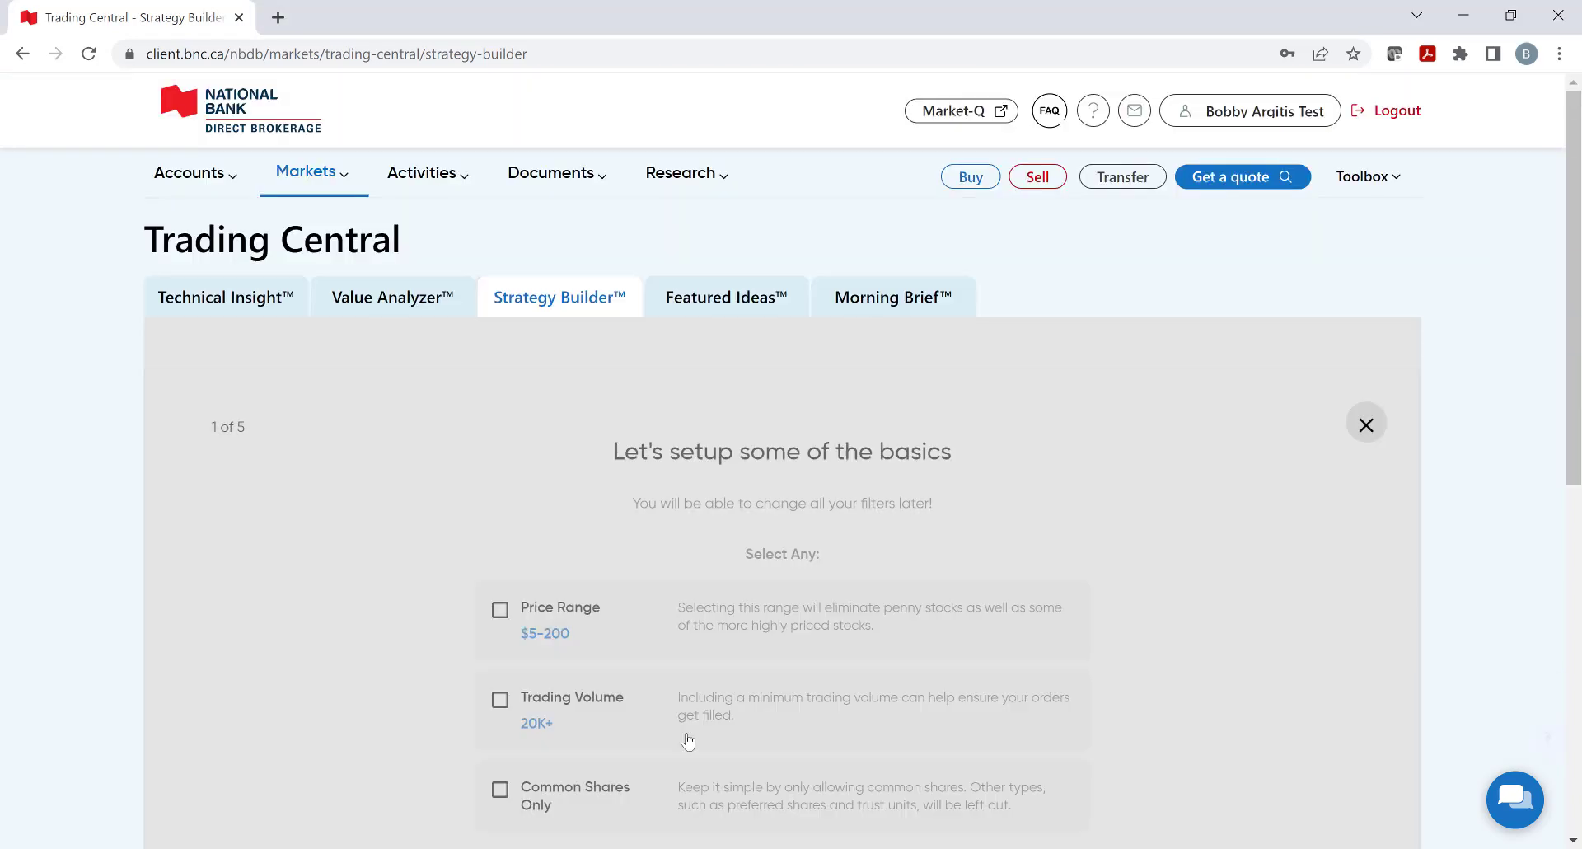
scroll(1180, 609, "down", 3)
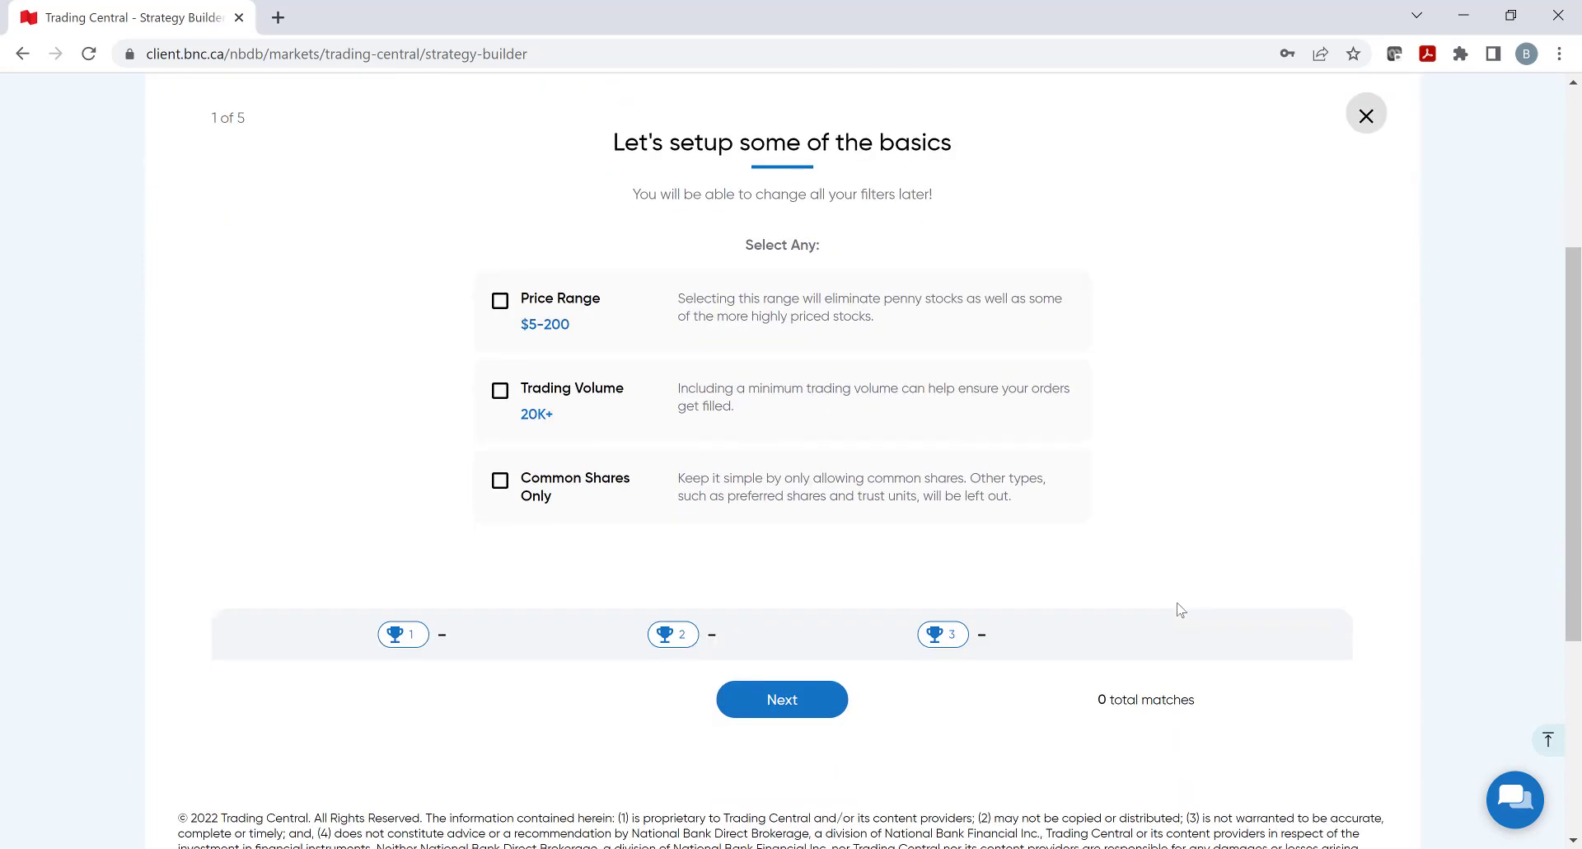
- Filter for $5-200 price range, 20K+ trading volume and common shares only
left_click(498, 302)
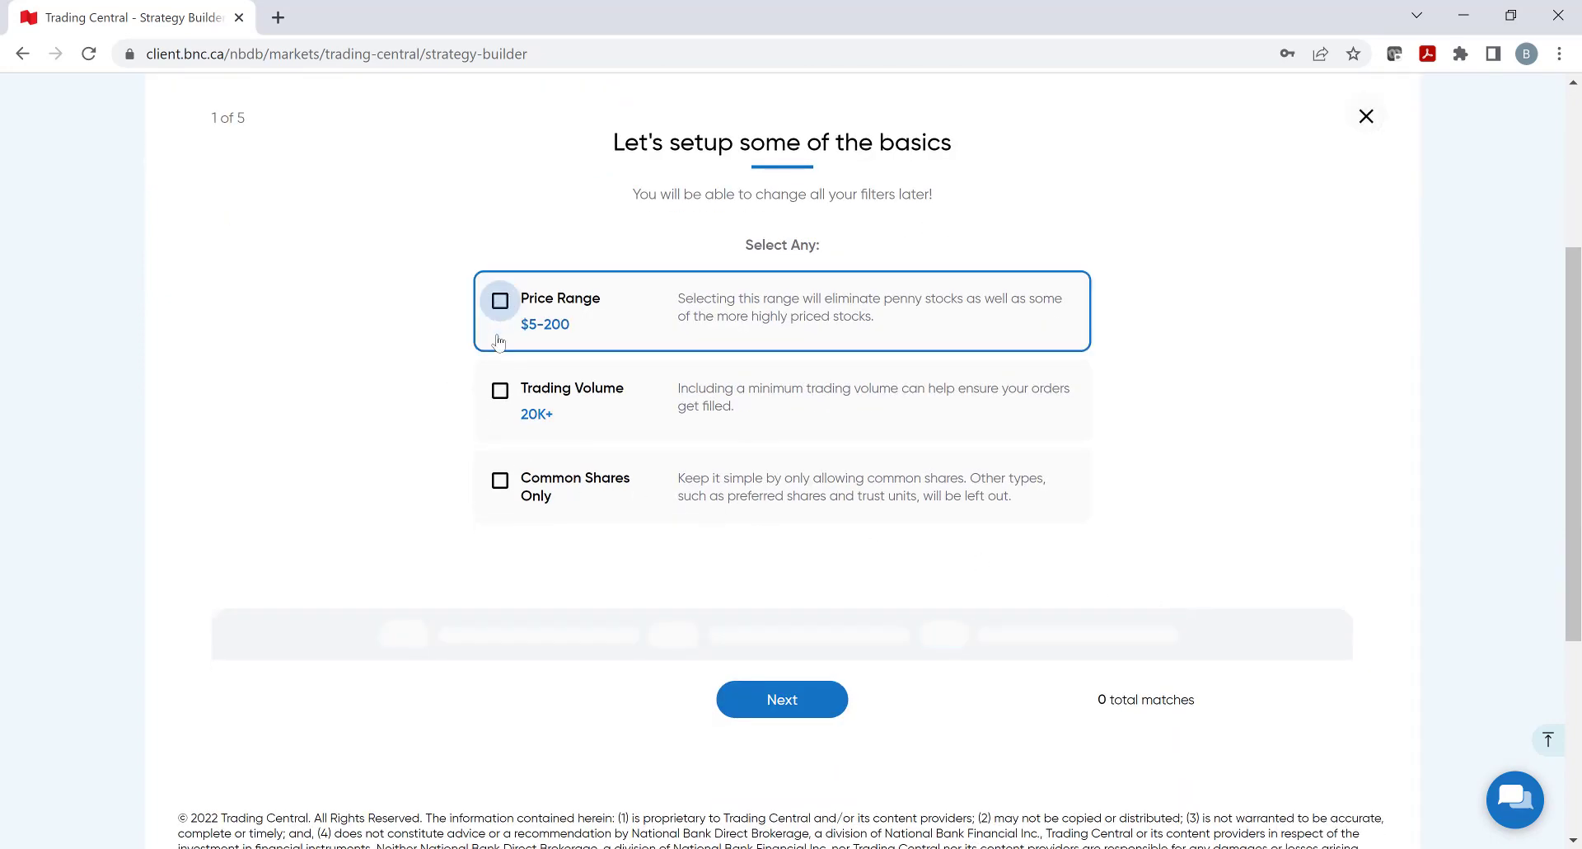
left_click(500, 391)
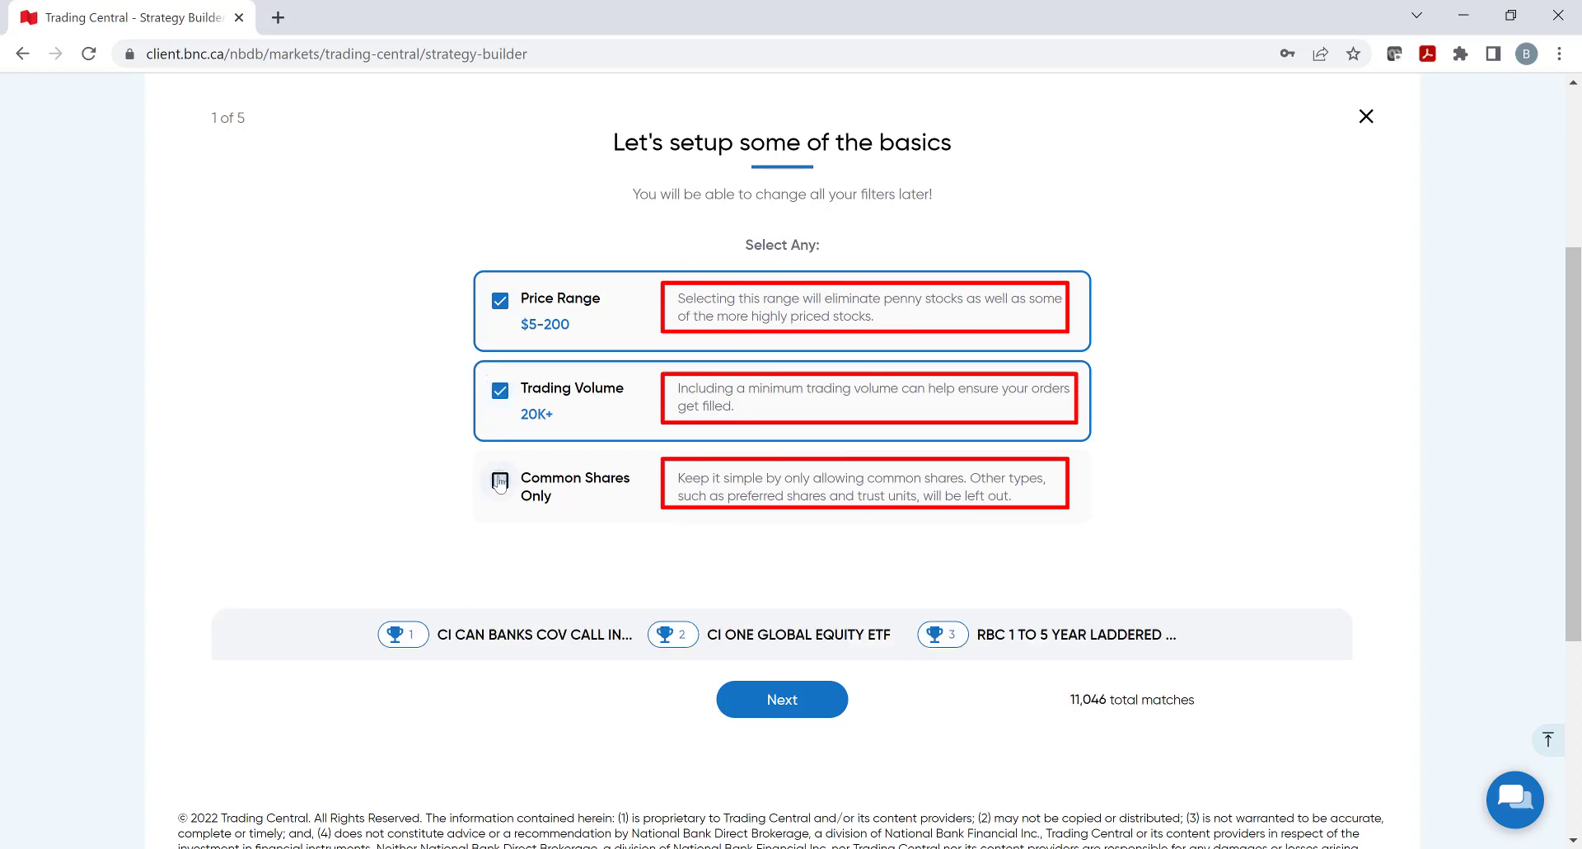
left_click(499, 480)
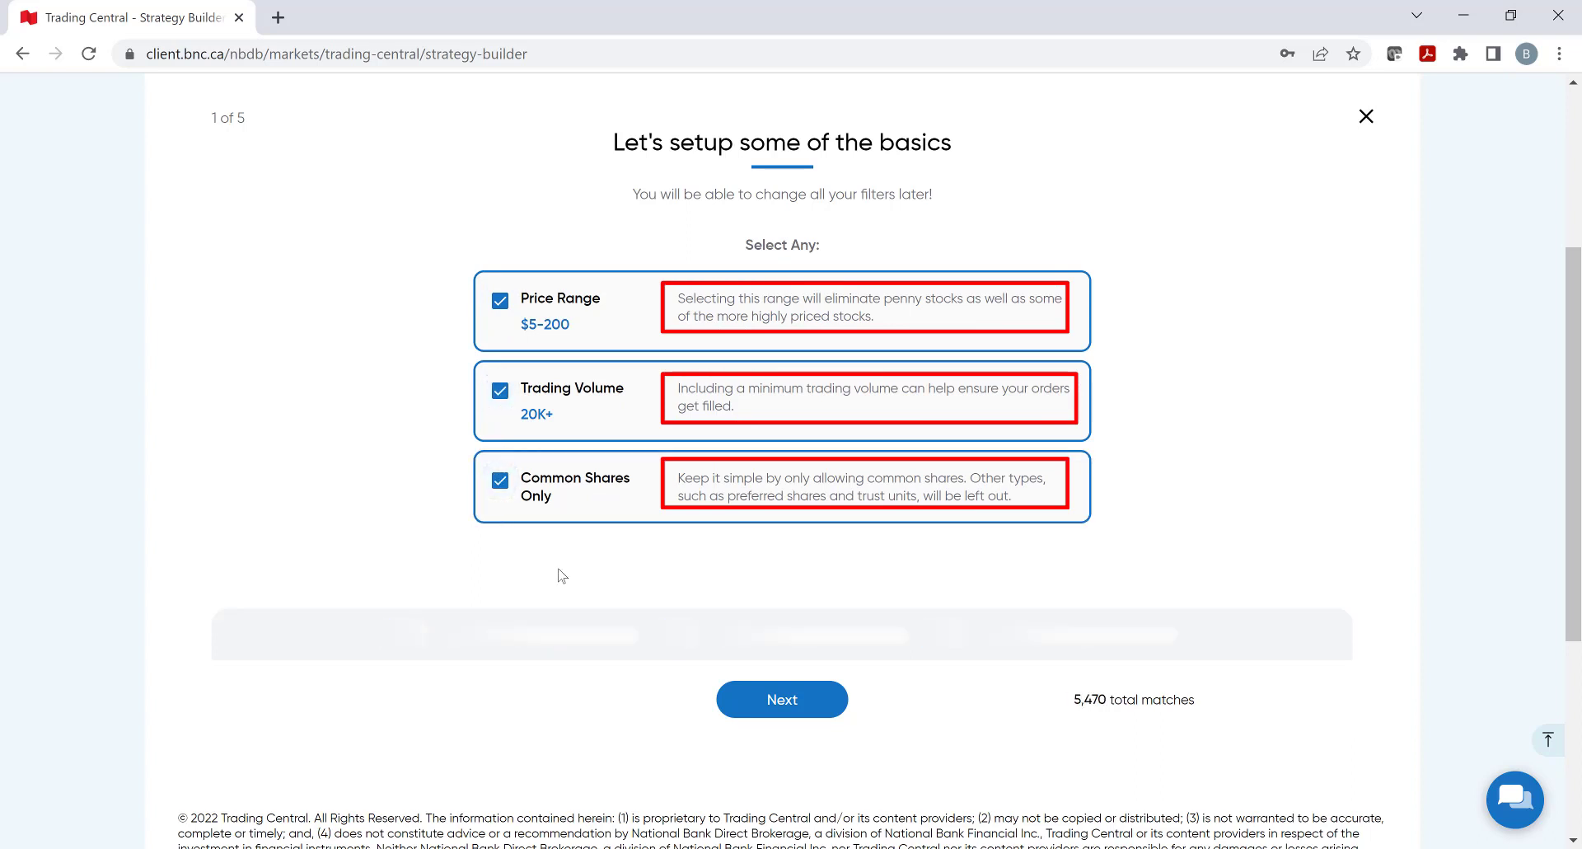
left_click(801, 705)
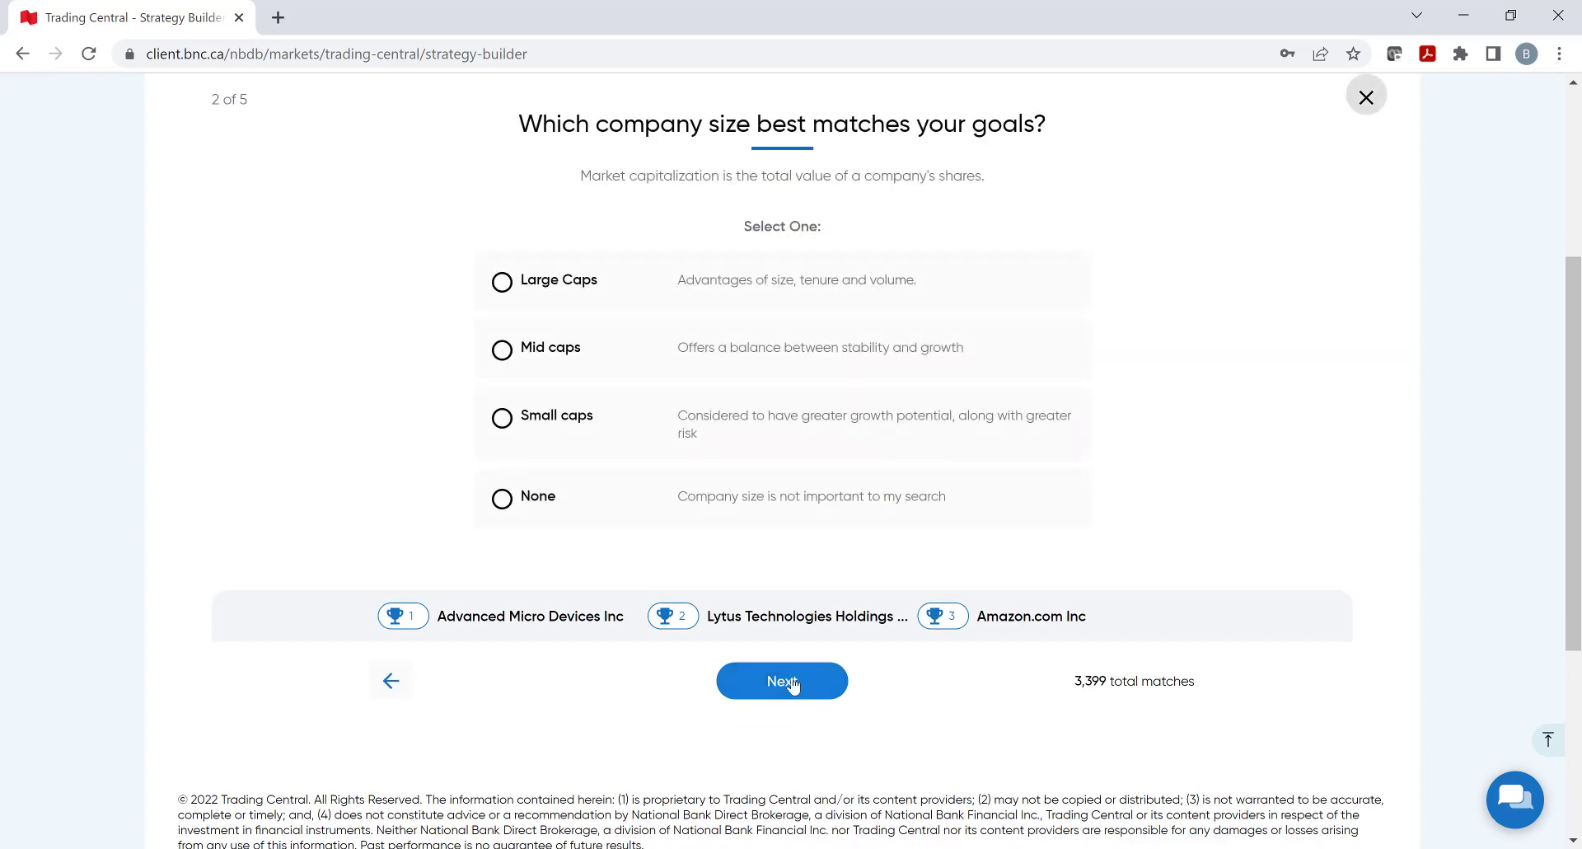
- Skip the company size and dividend questions and favor stocks with Revenue Growth
left_click(792, 684)
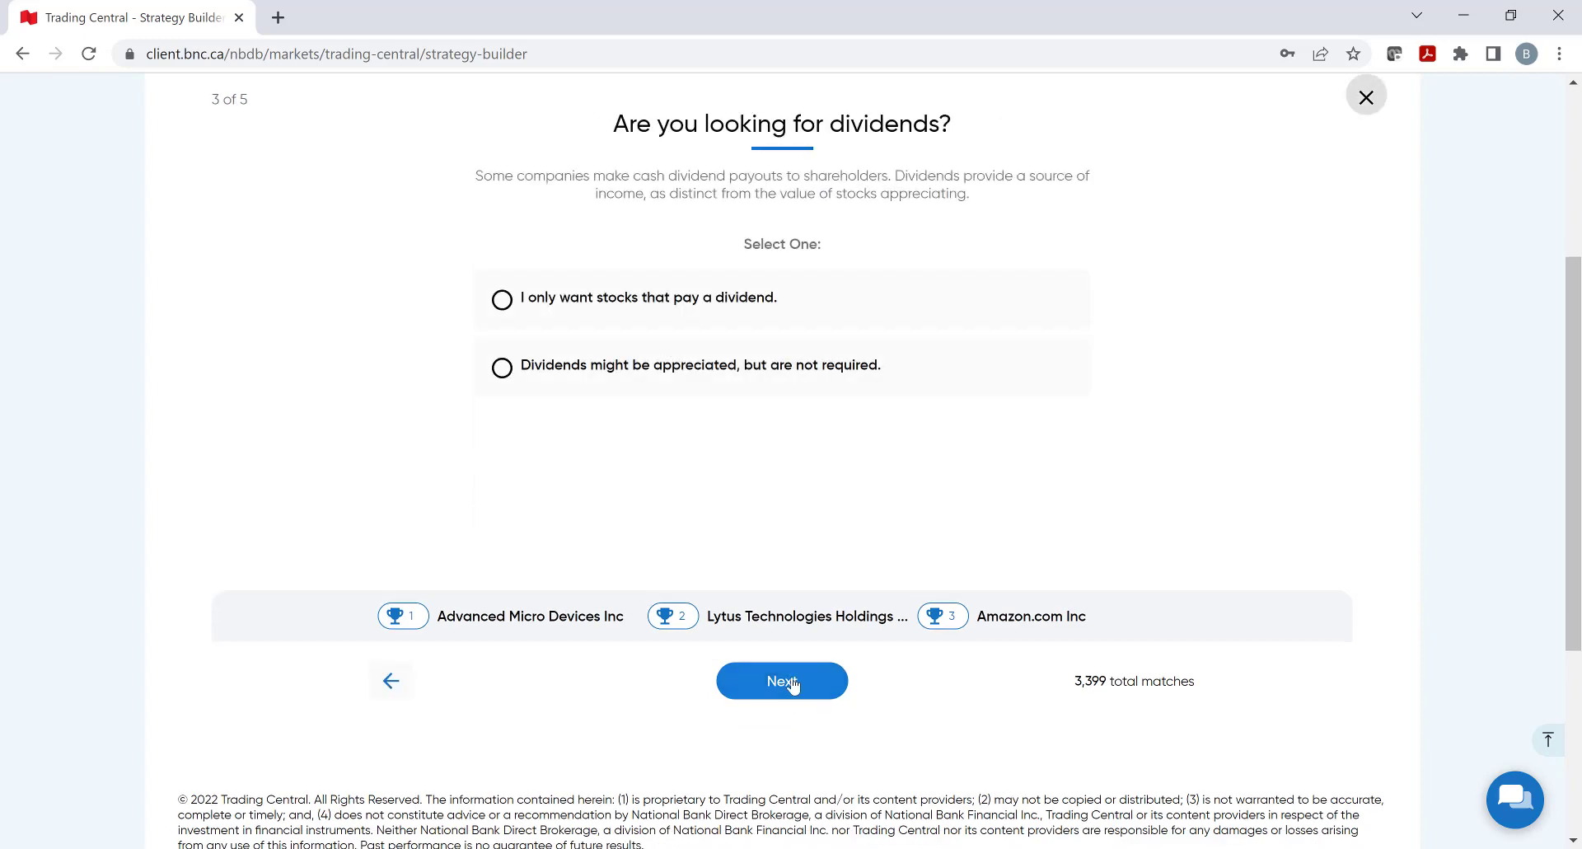
left_click(793, 684)
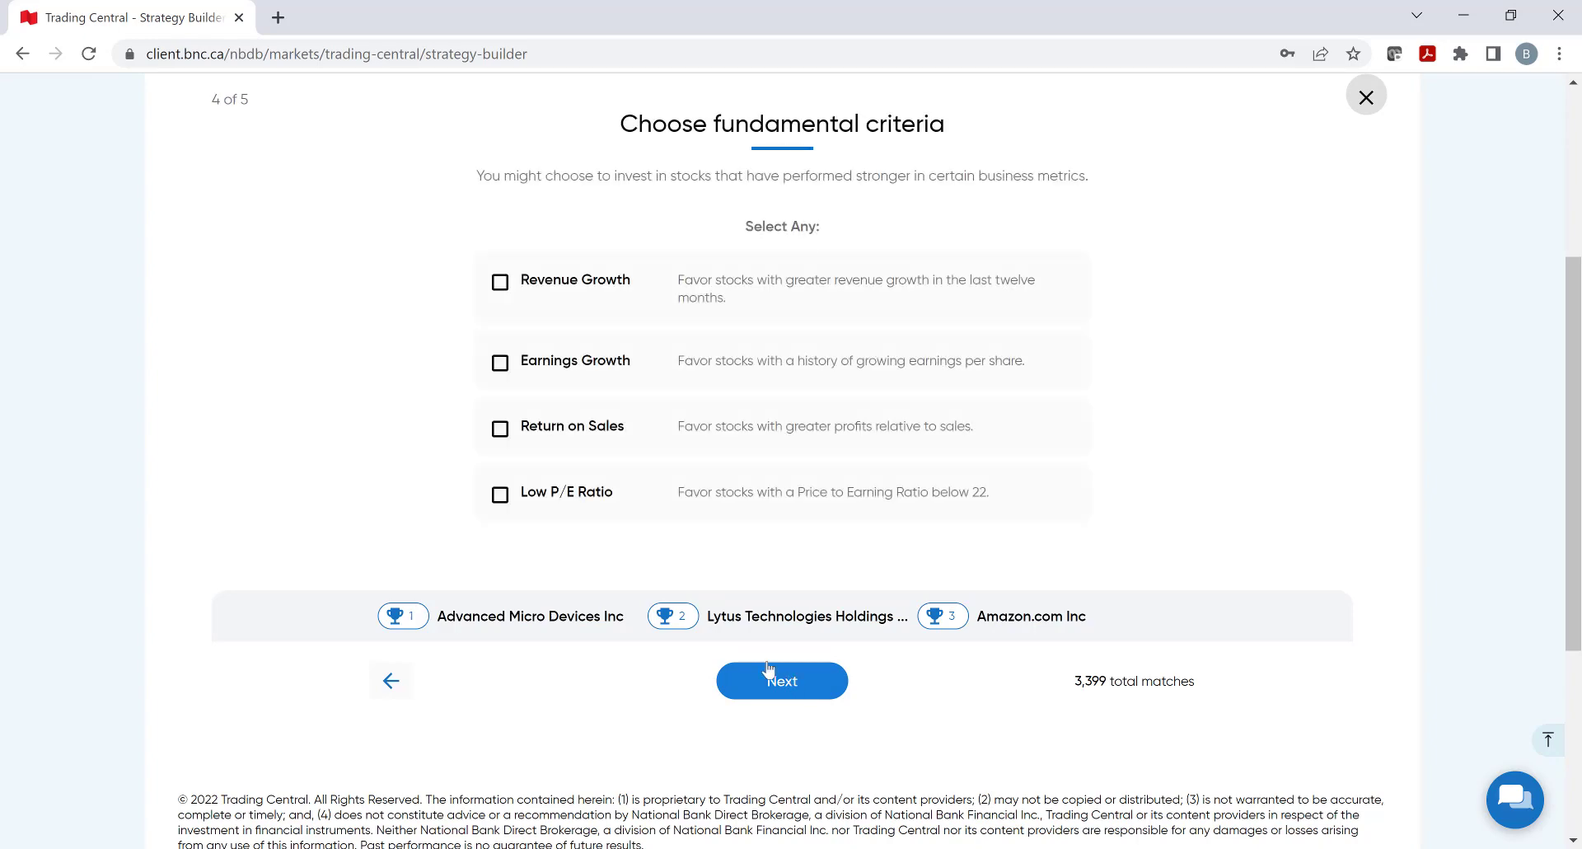
left_click(501, 283)
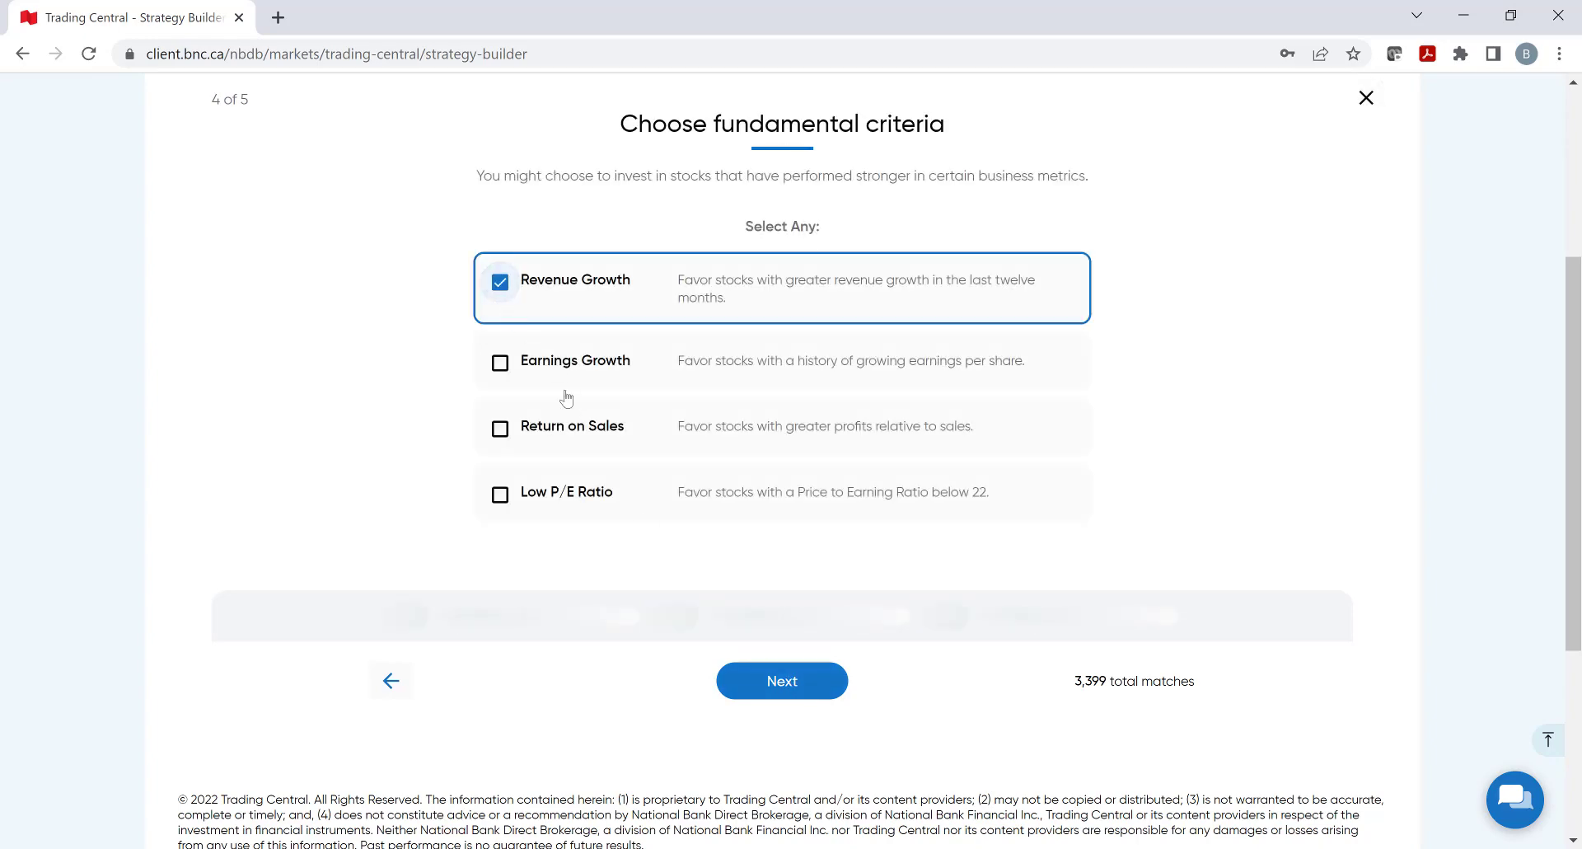
left_click(768, 689)
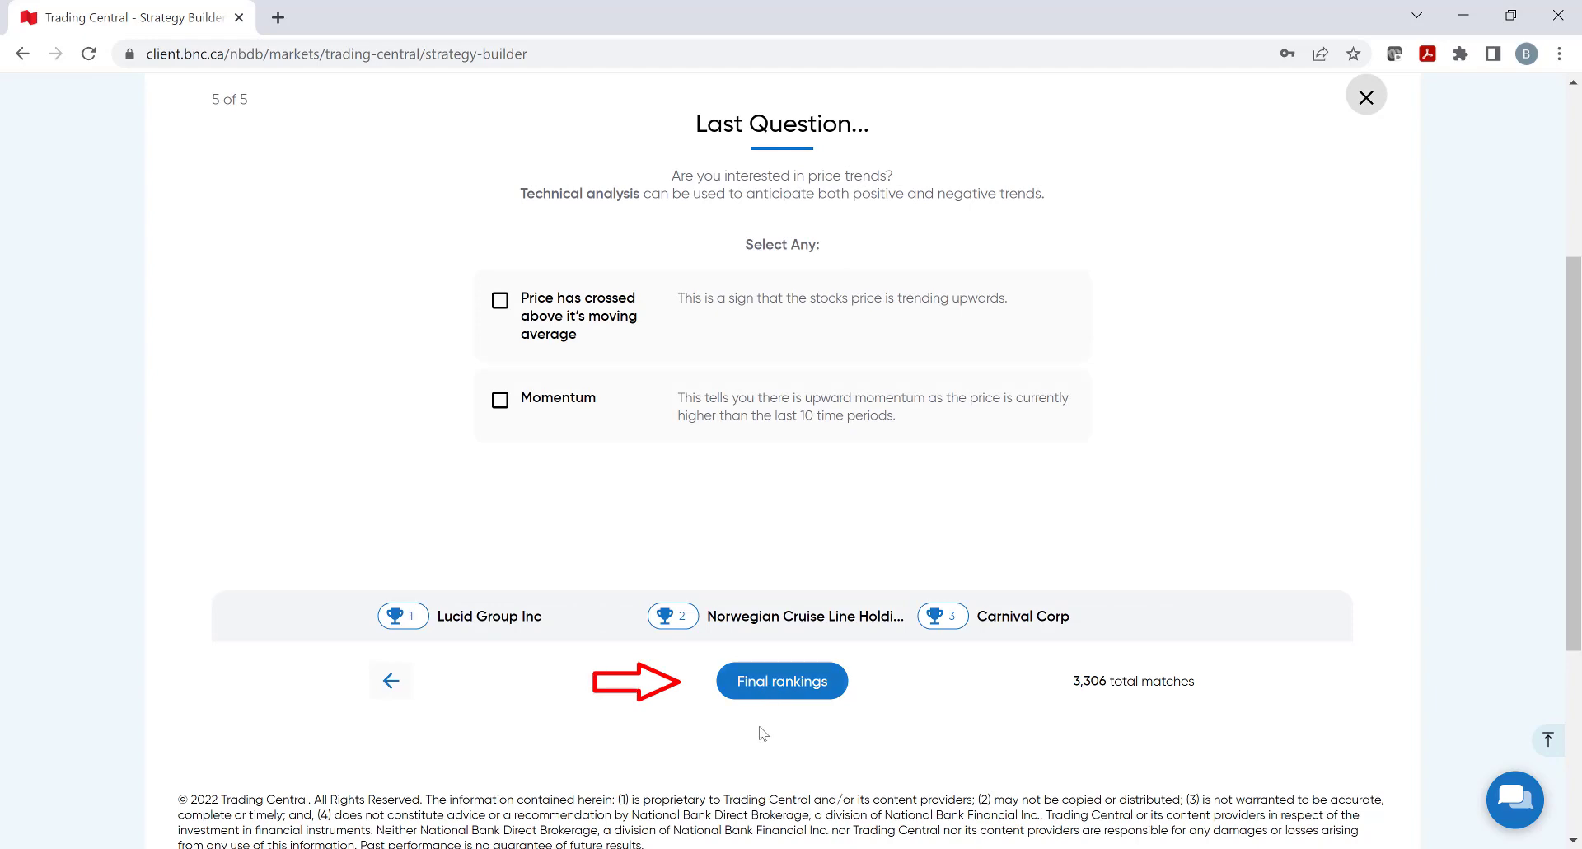
- Show the final rankings and set the exchange to NYSE, cutting matches to 1,509
left_click(776, 689)
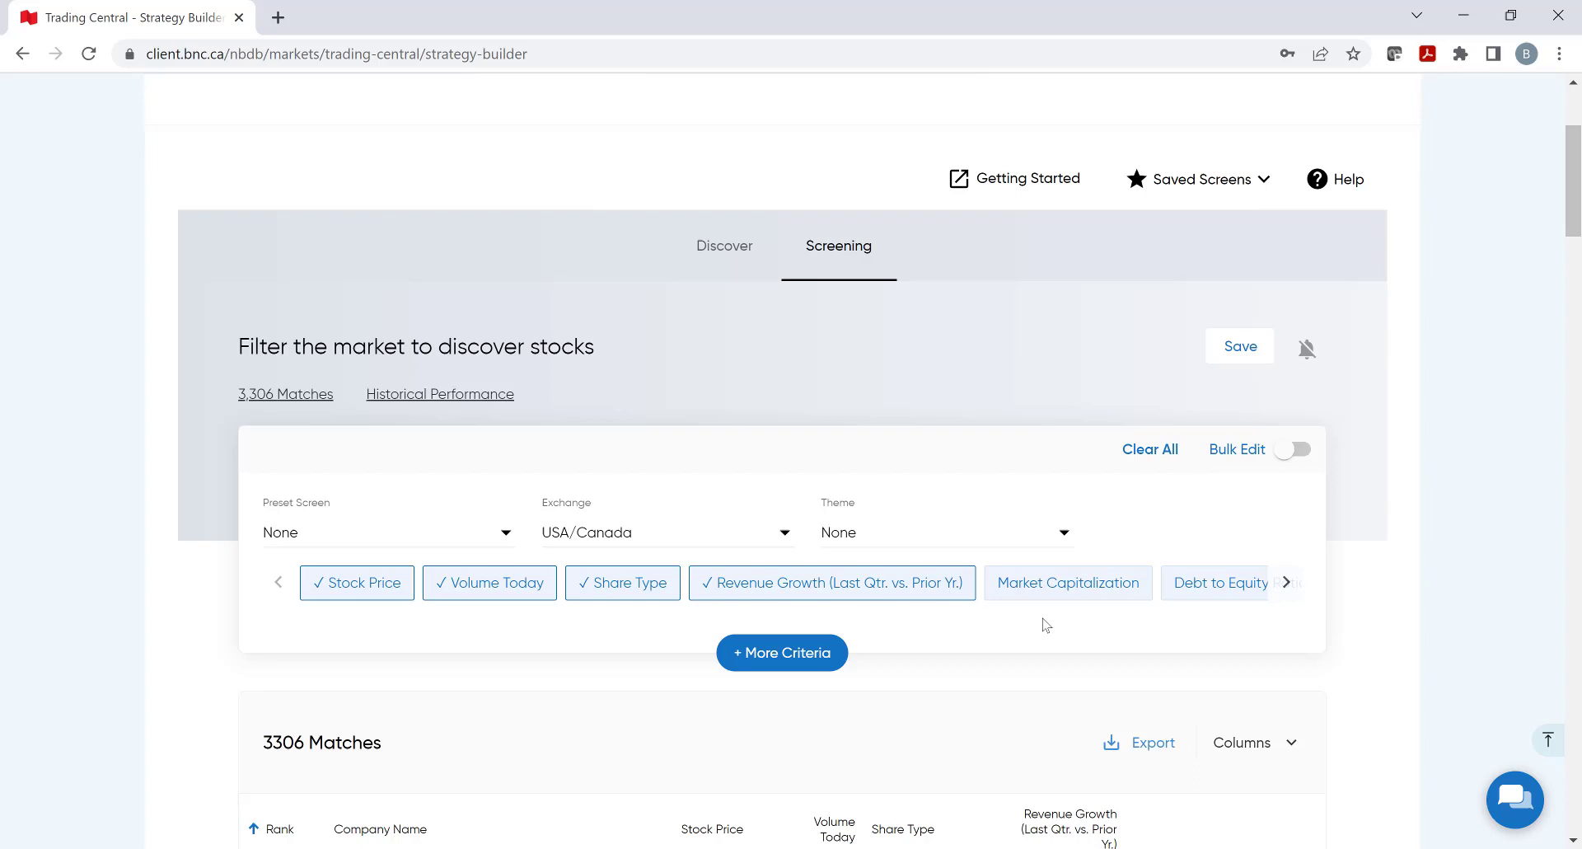
left_click_drag(1574, 182, 1577, 189)
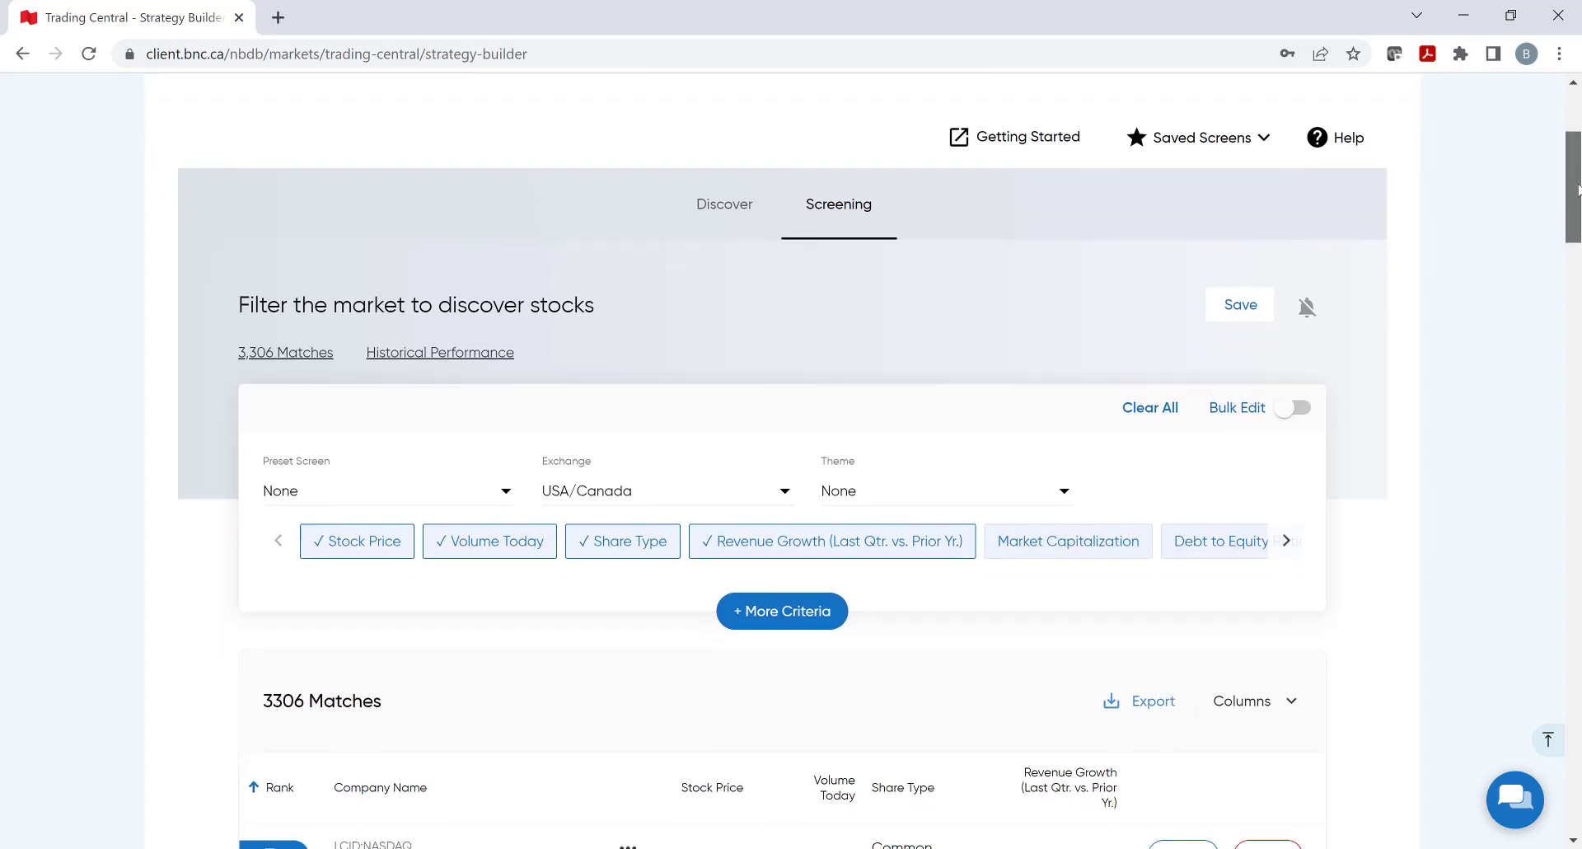
scroll(1577, 189, "down", 1)
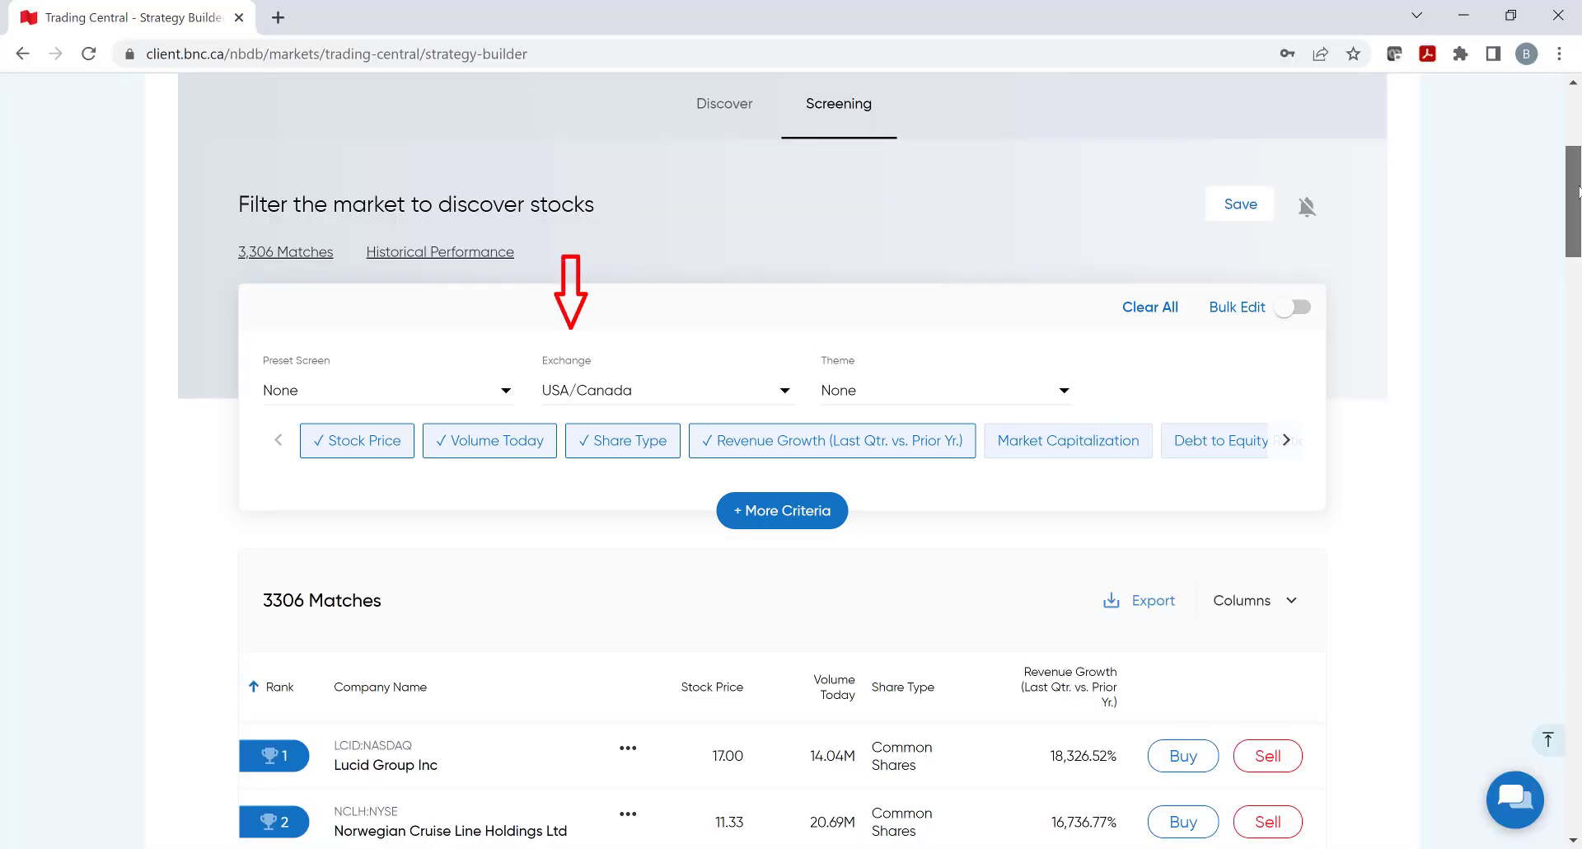
left_click(788, 395)
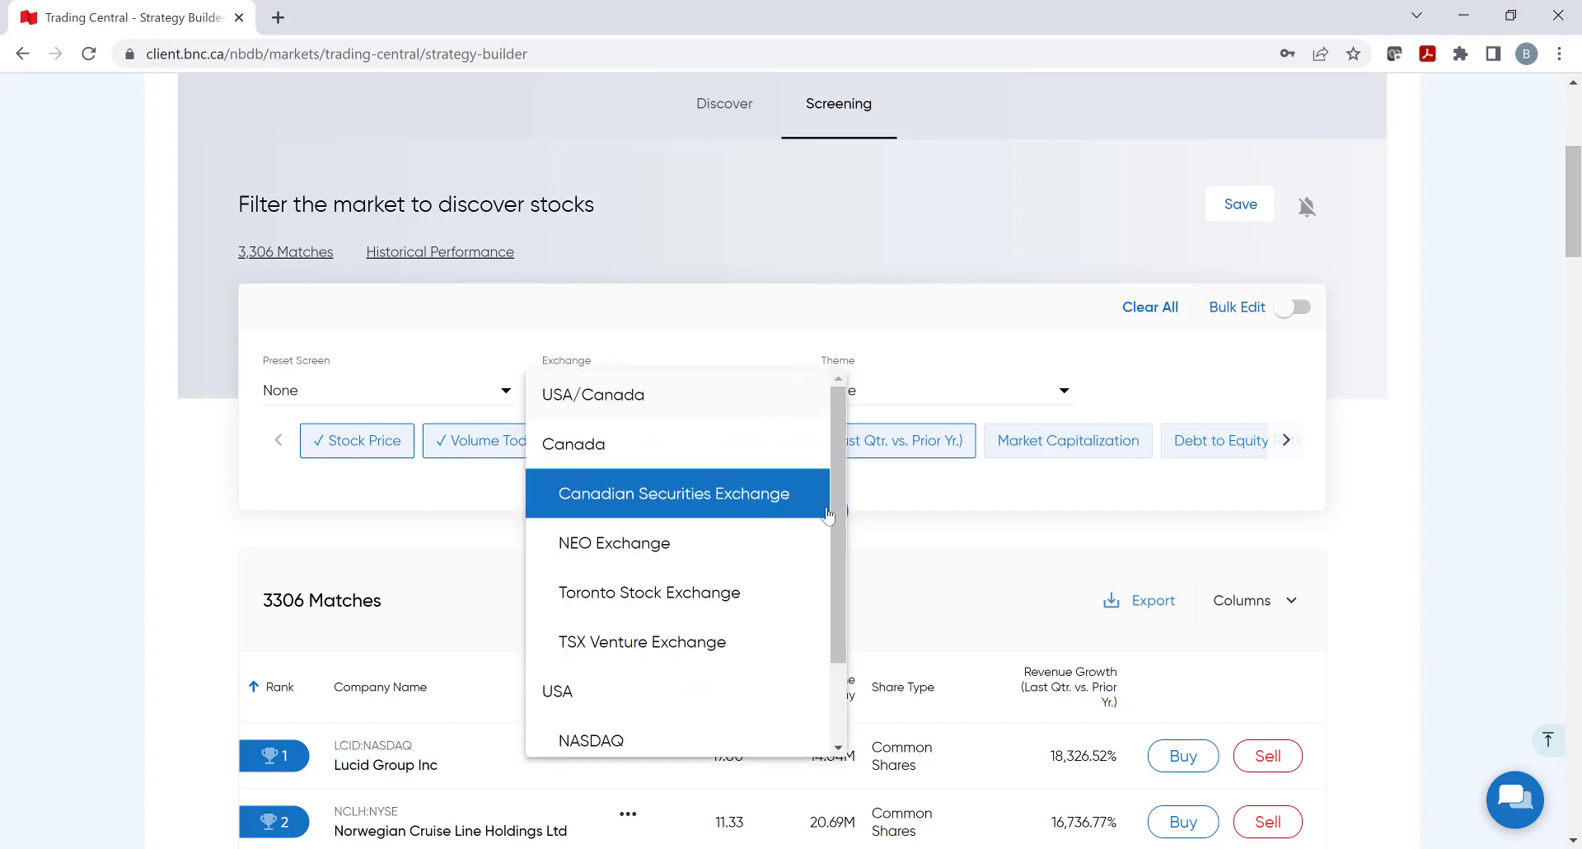
left_click_drag(834, 512, 833, 614)
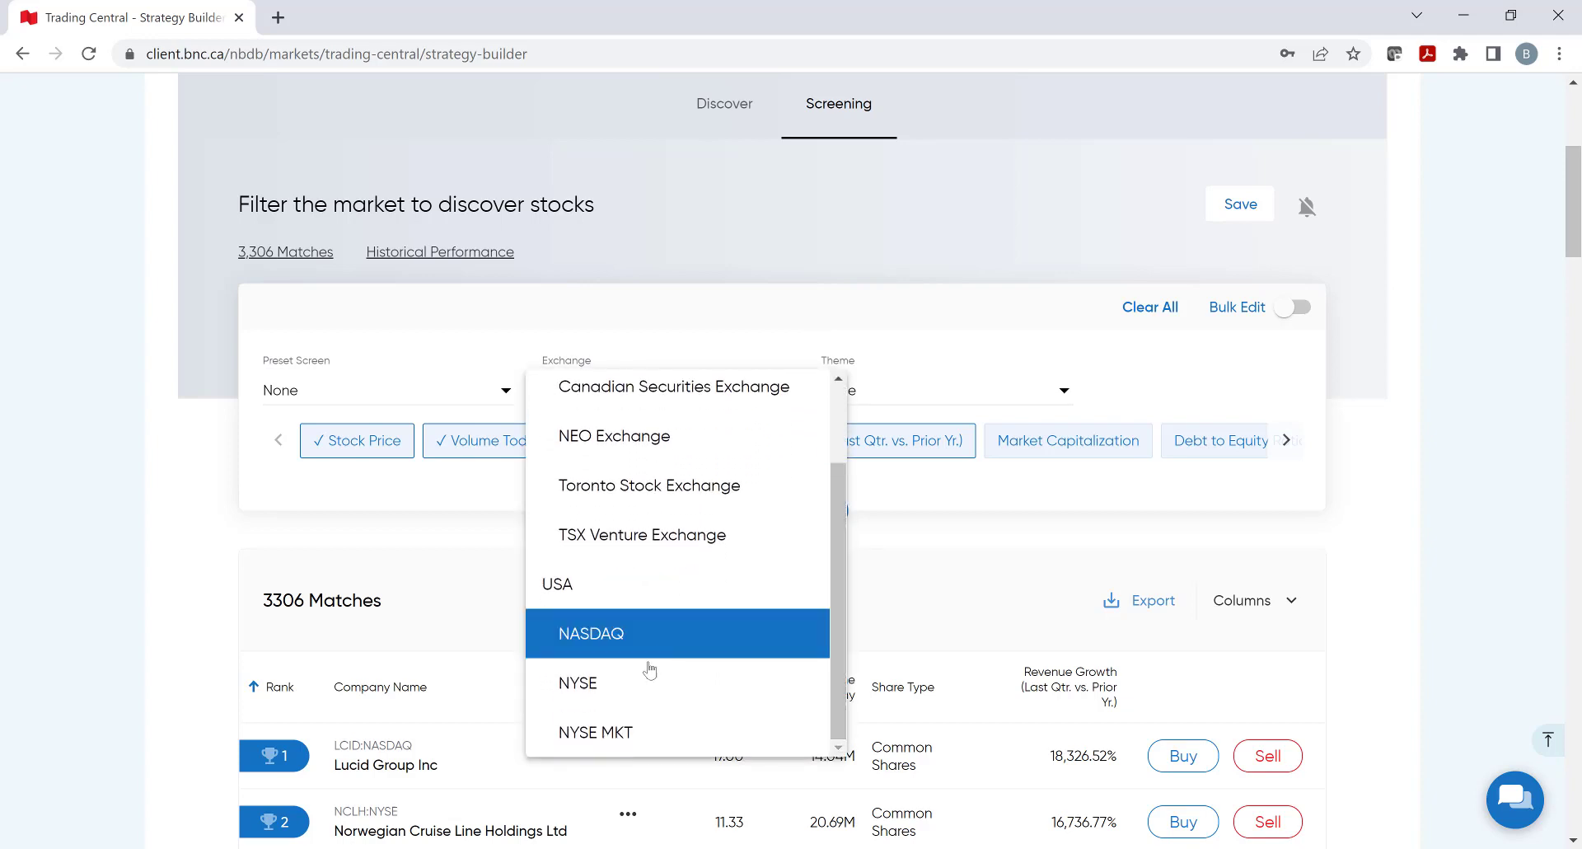
left_click(626, 686)
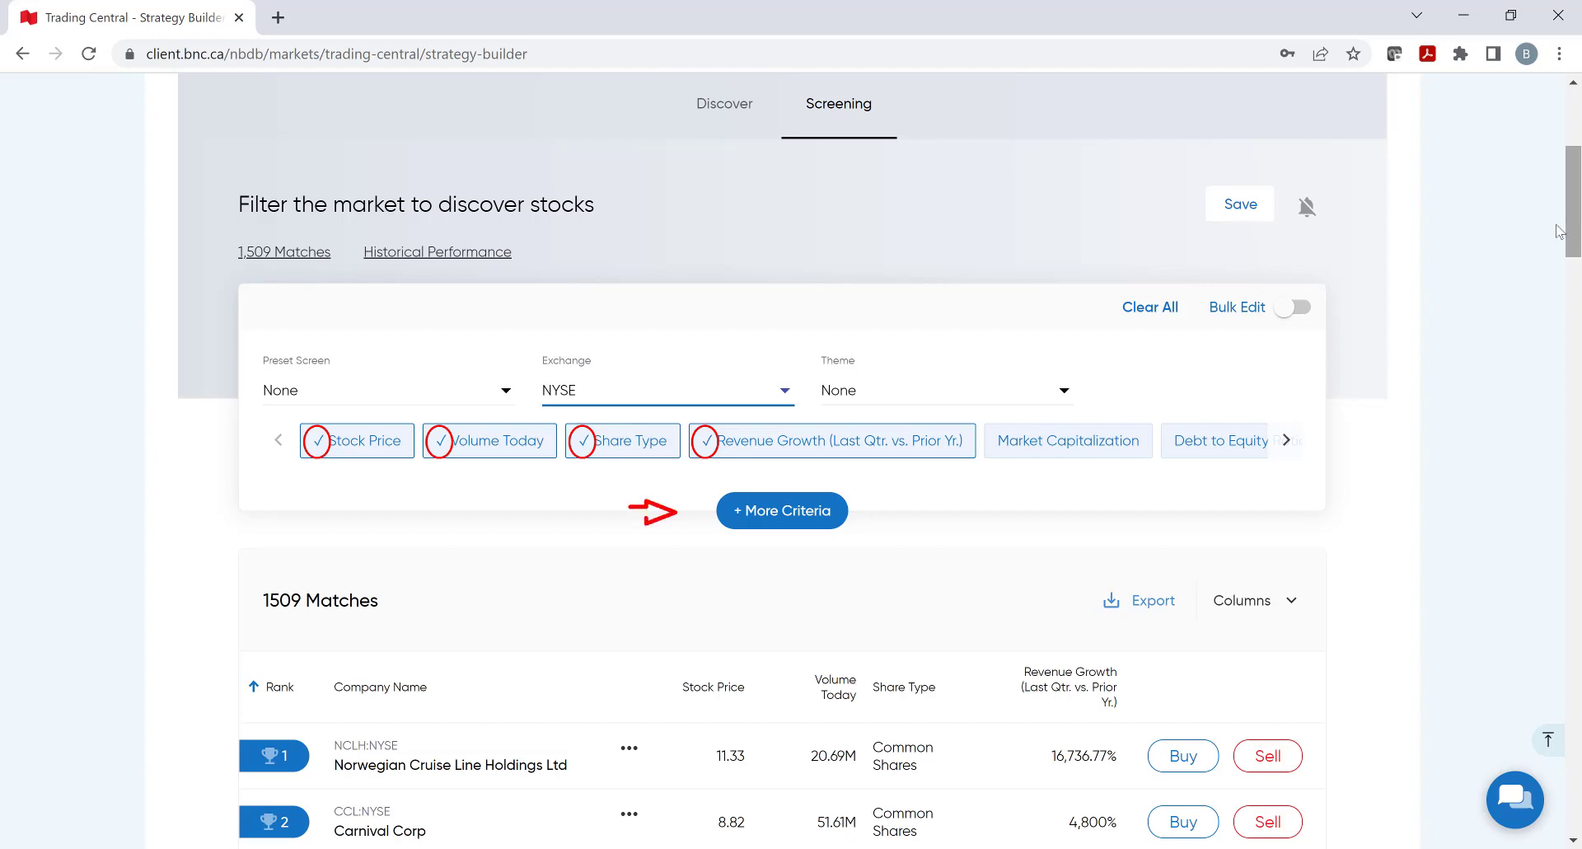
- Add a Market Capitalization criterion with a 500m minimum, narrowing the screen to 1,355 matches
left_click(784, 511)
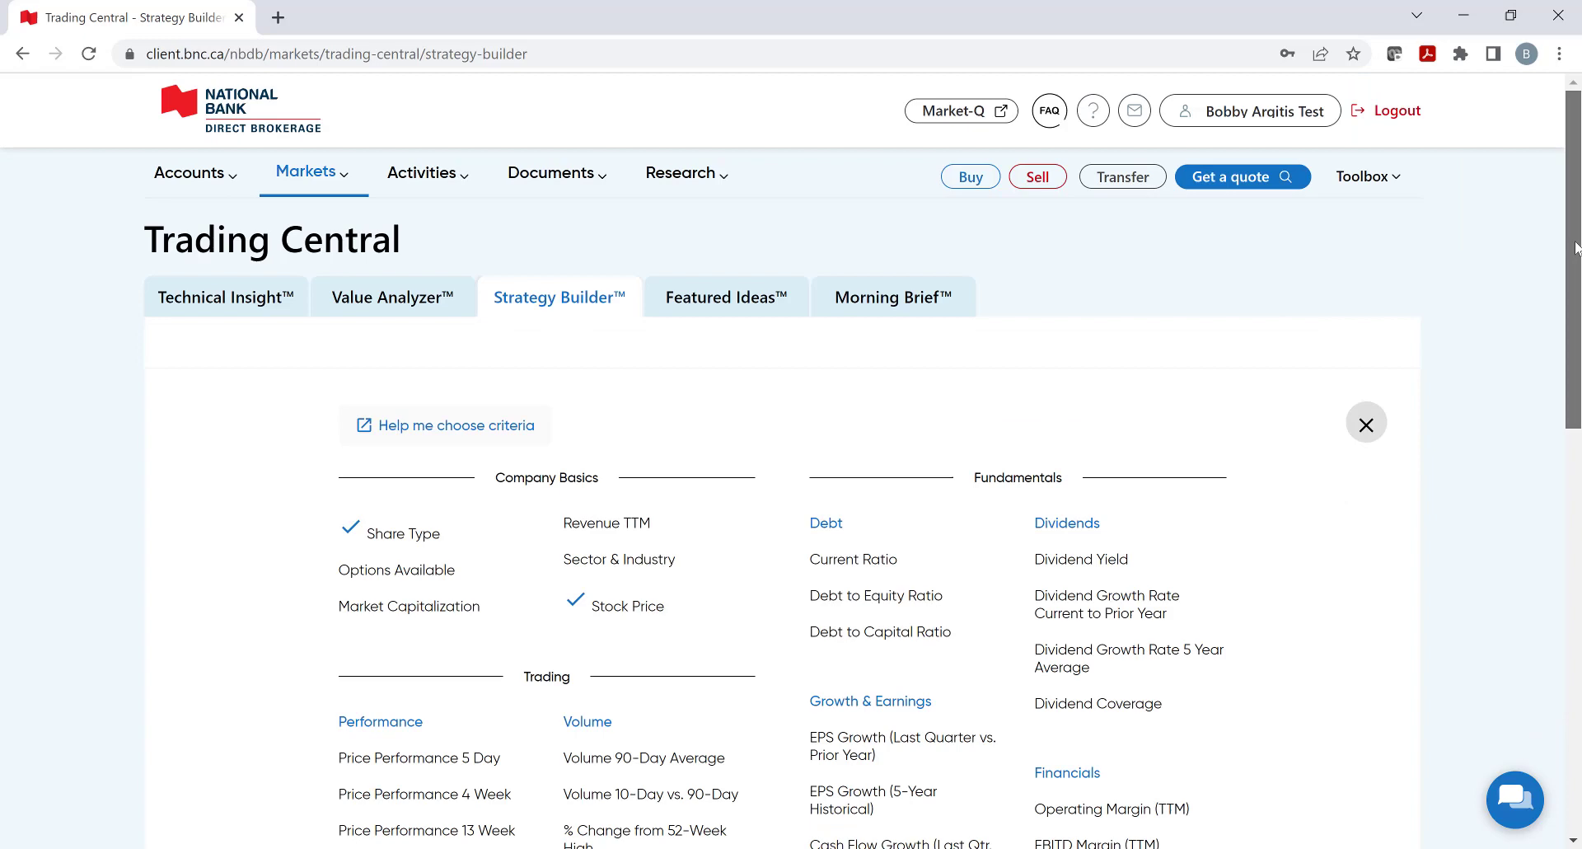
left_click_drag(1576, 245, 1567, 387)
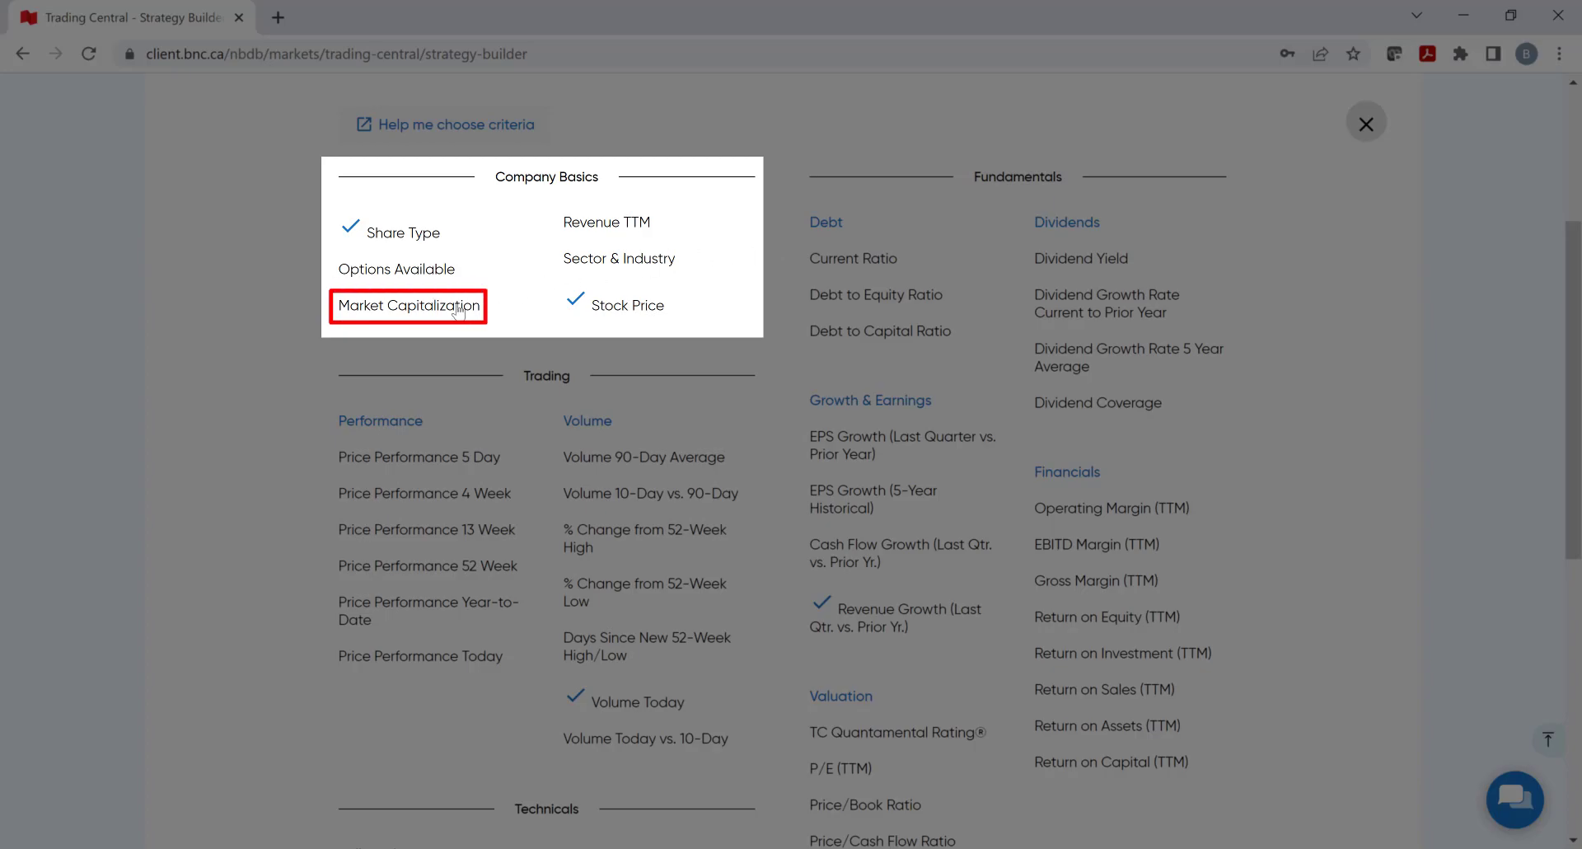
left_click(459, 311)
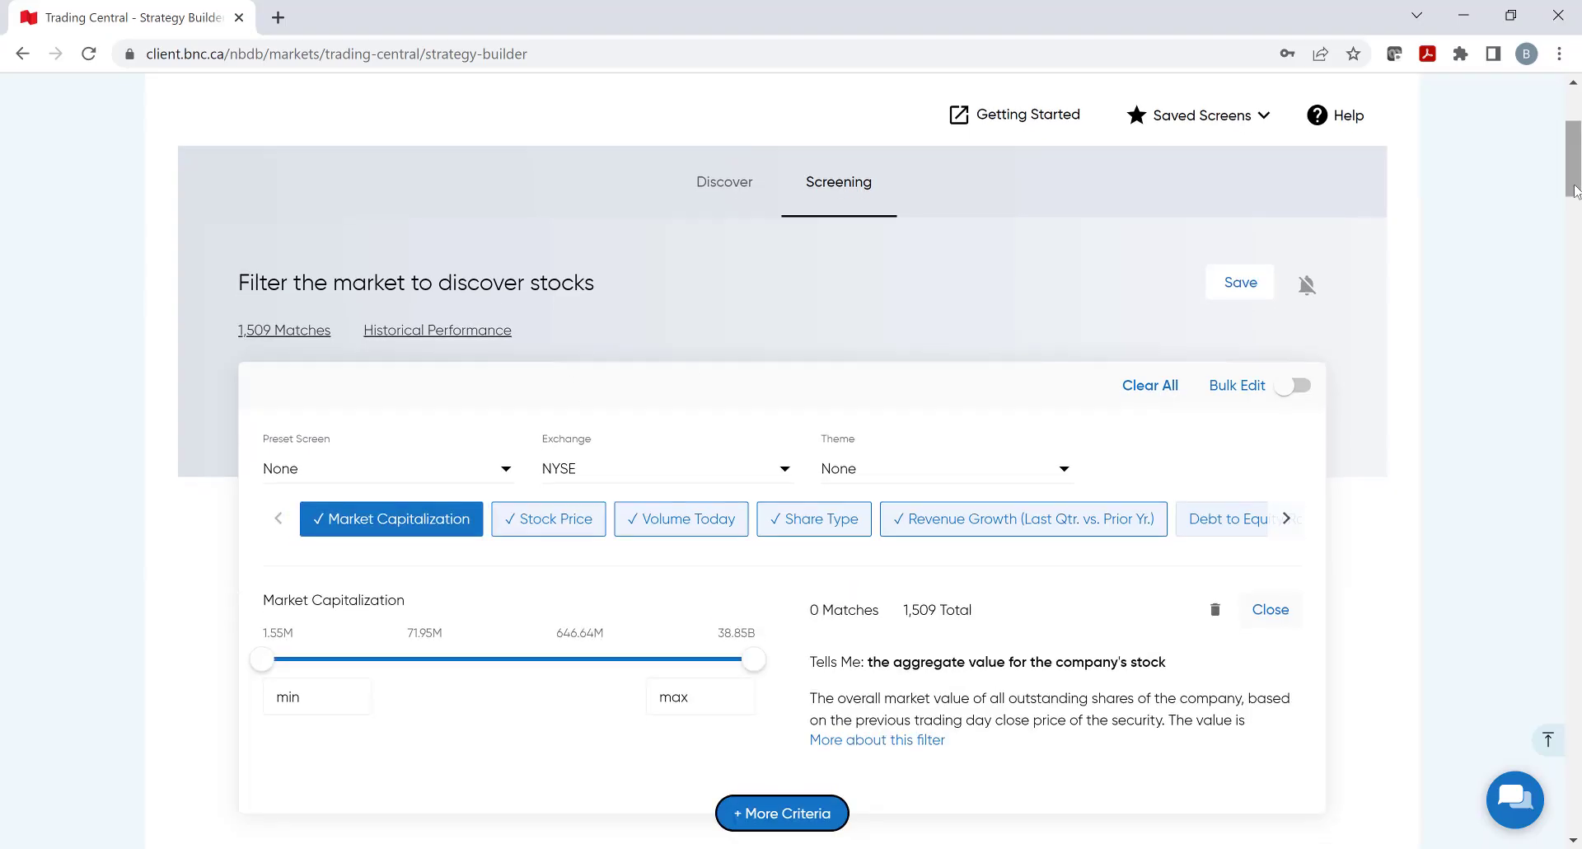
scroll(1574, 190, "down", 3)
left_click(904, 470)
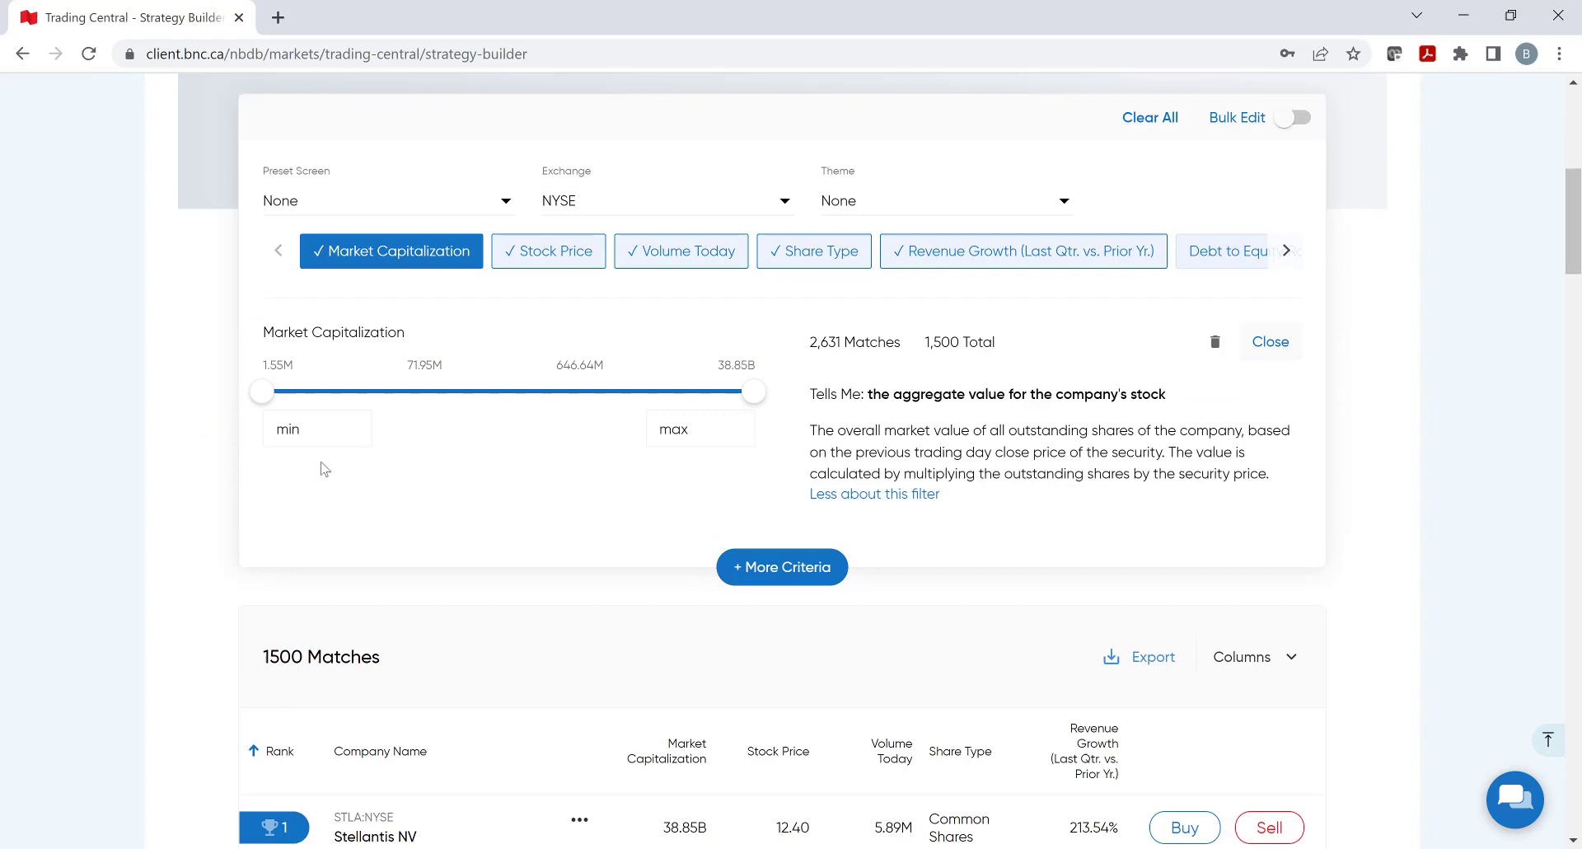
left_click(326, 429)
type("500m")
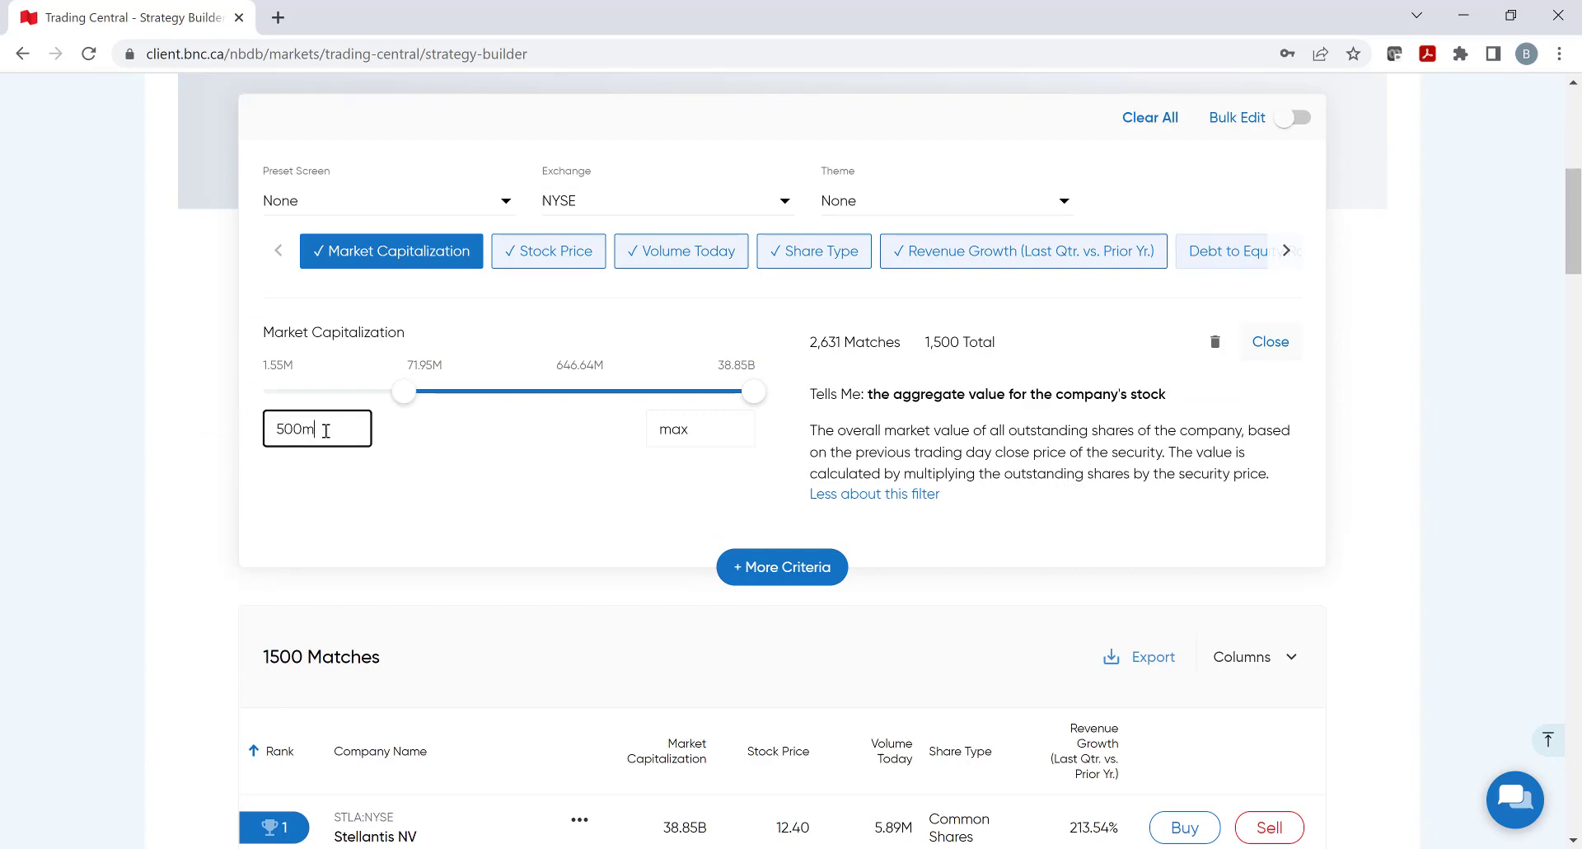
left_click(746, 567)
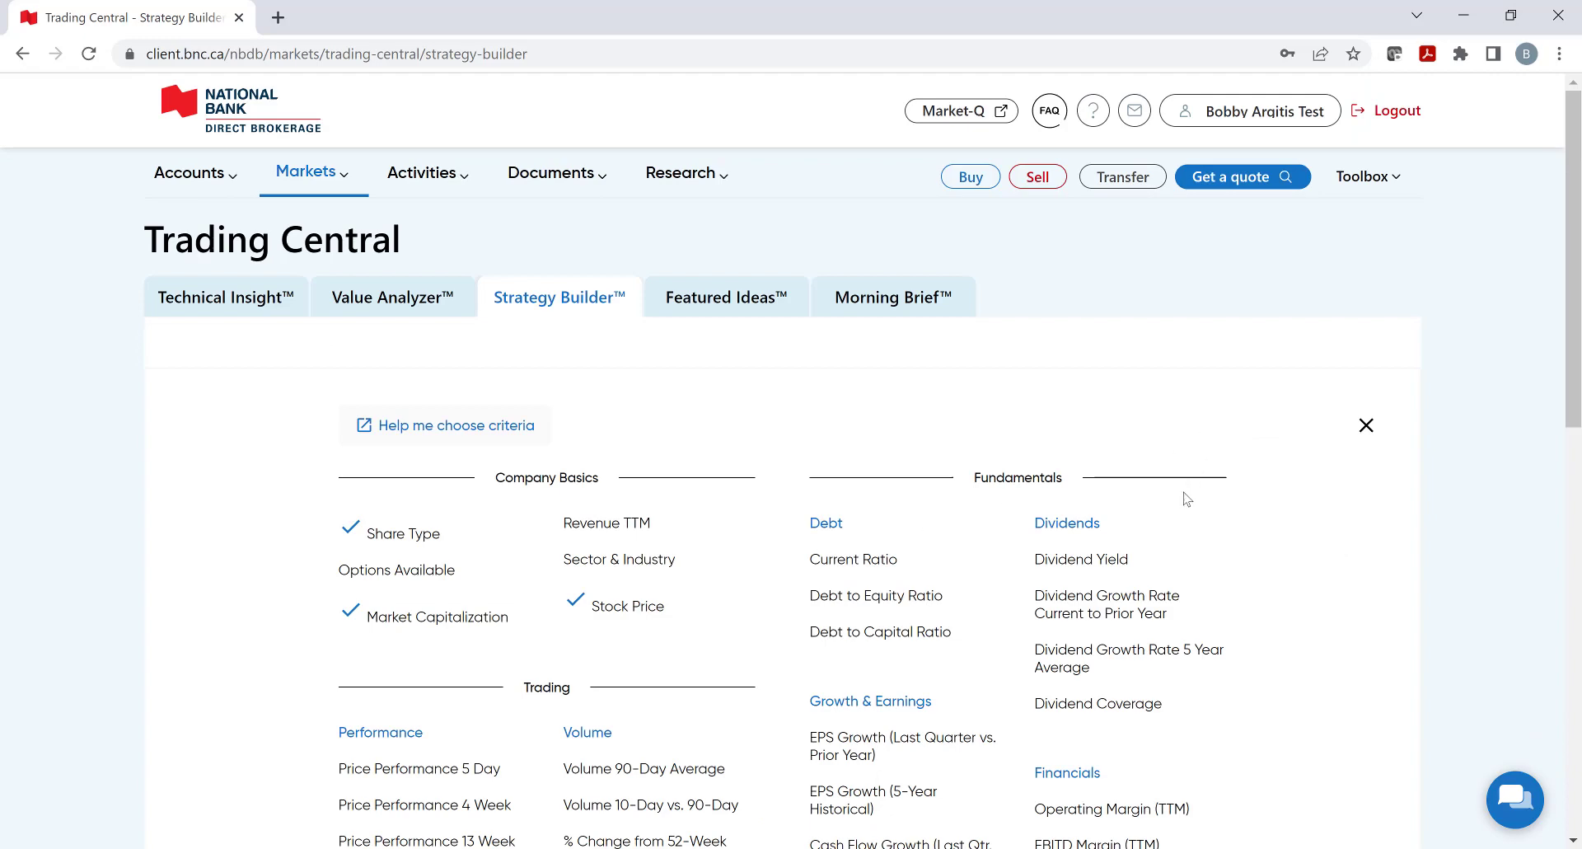
- Add Dividend Growth Rate 5 Year Average next to Dividend Yield, leaving 891 matches
left_click(1112, 561)
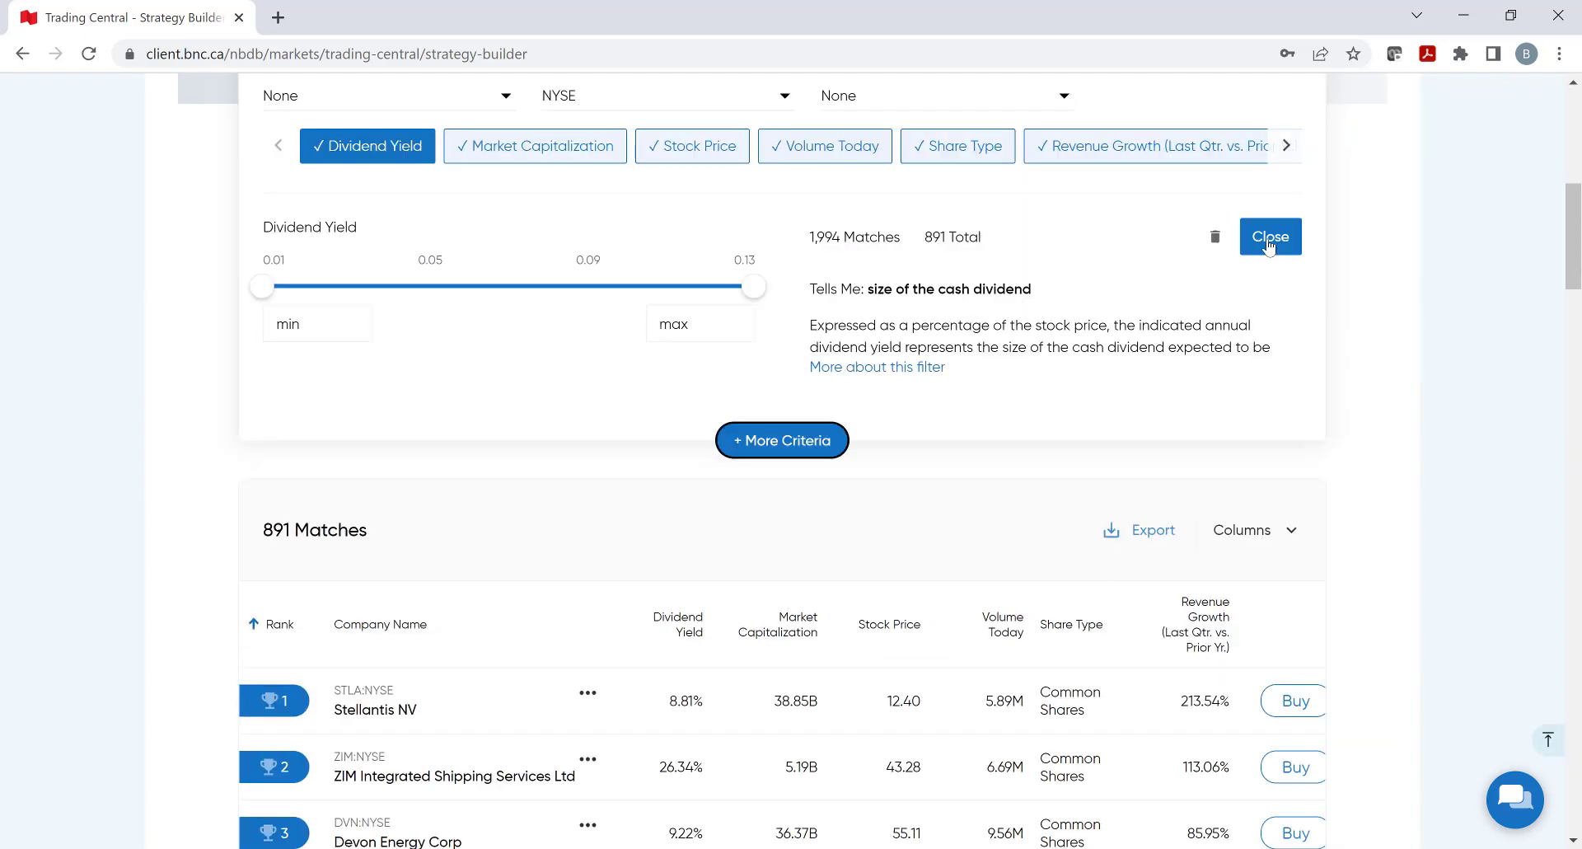
left_click(1269, 239)
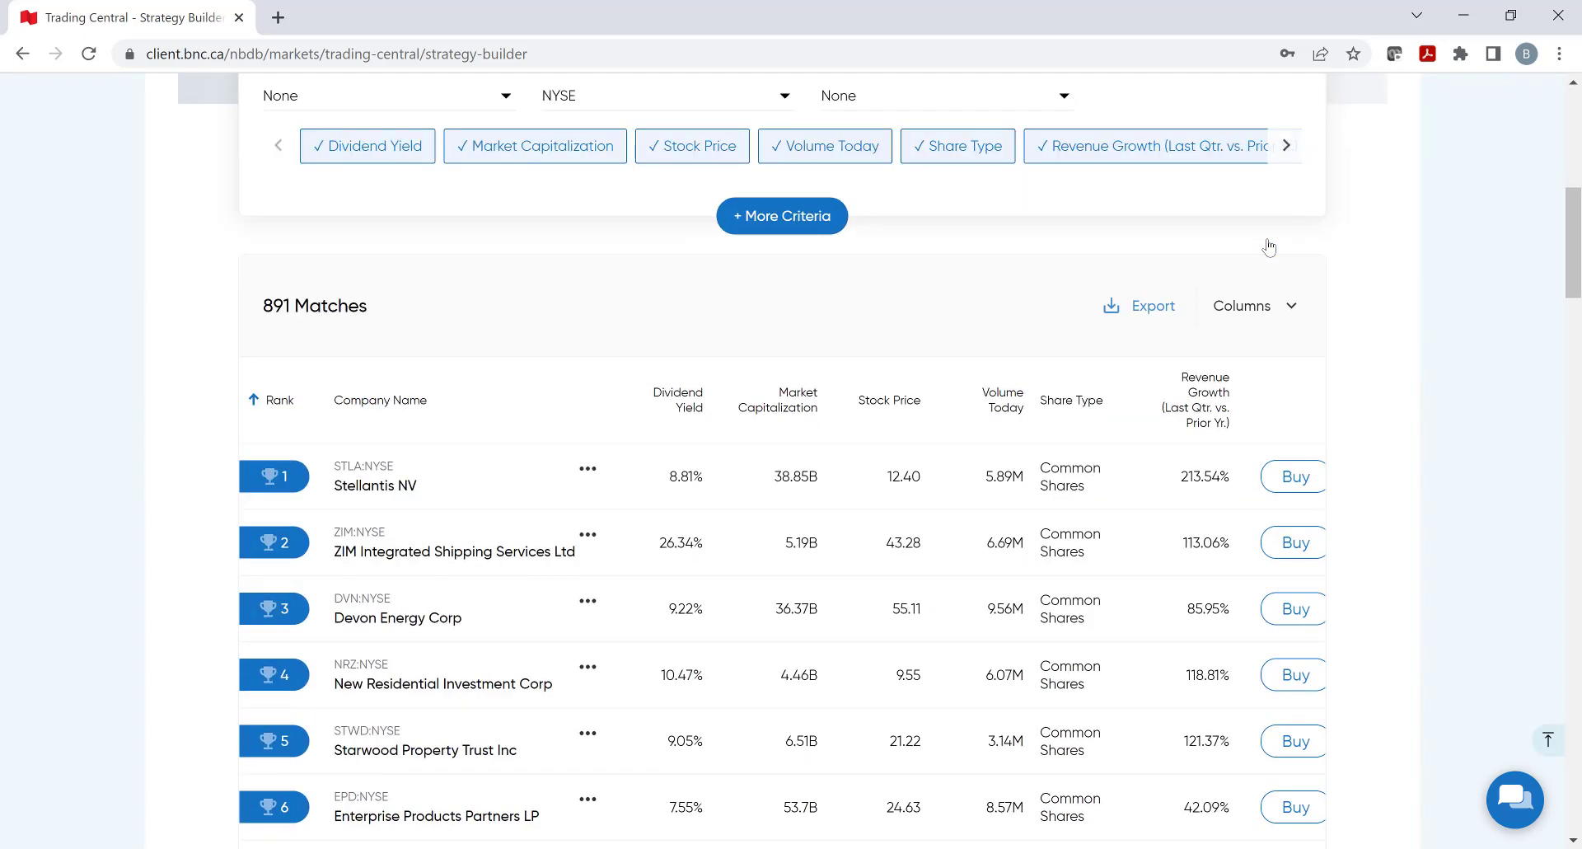
left_click(787, 219)
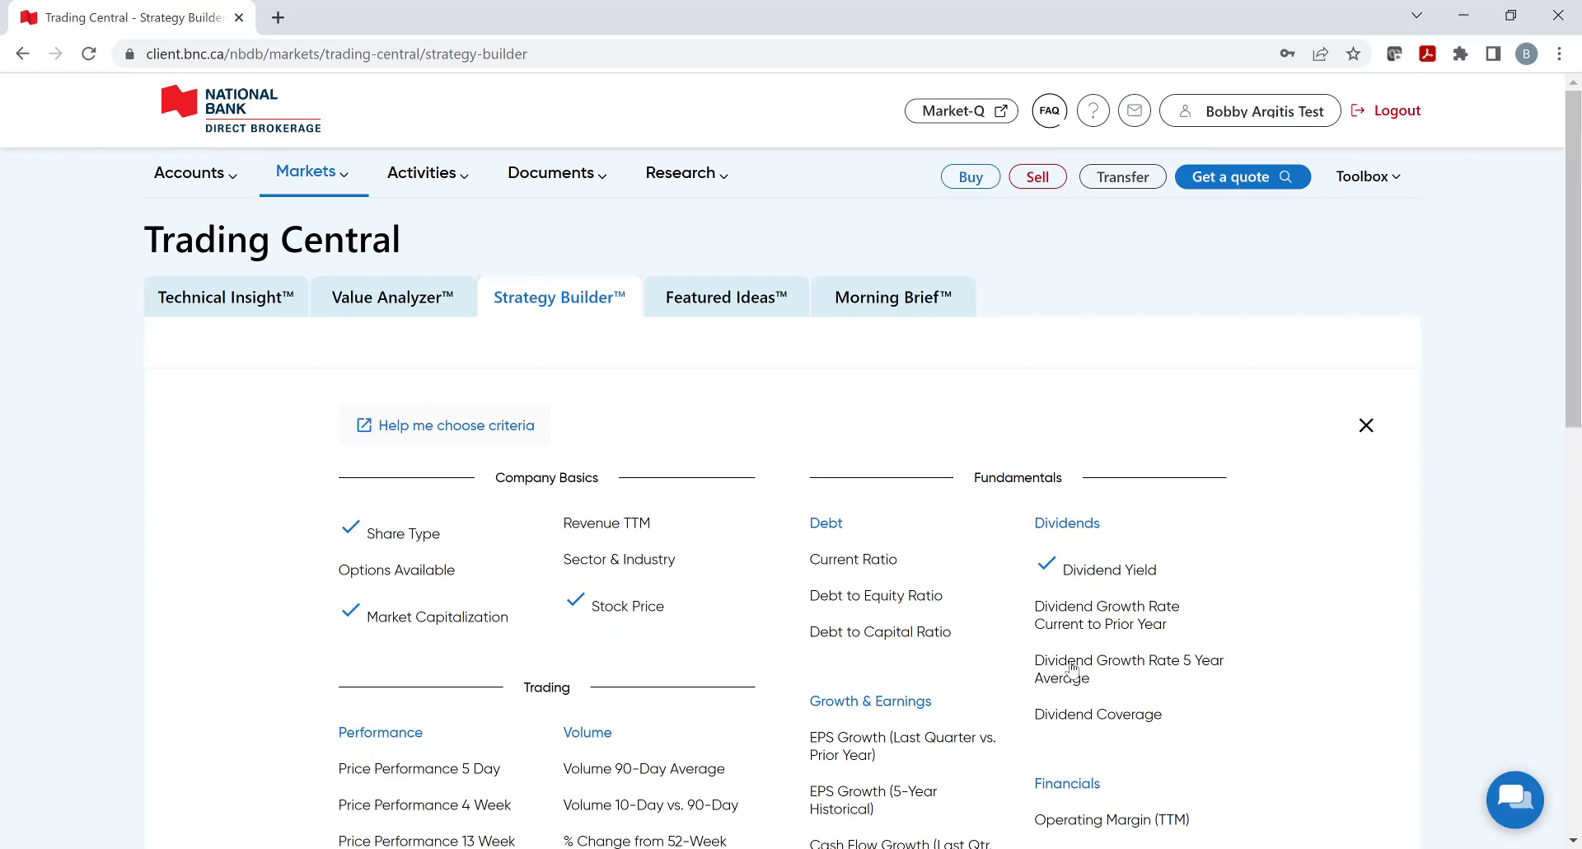
left_click(1072, 669)
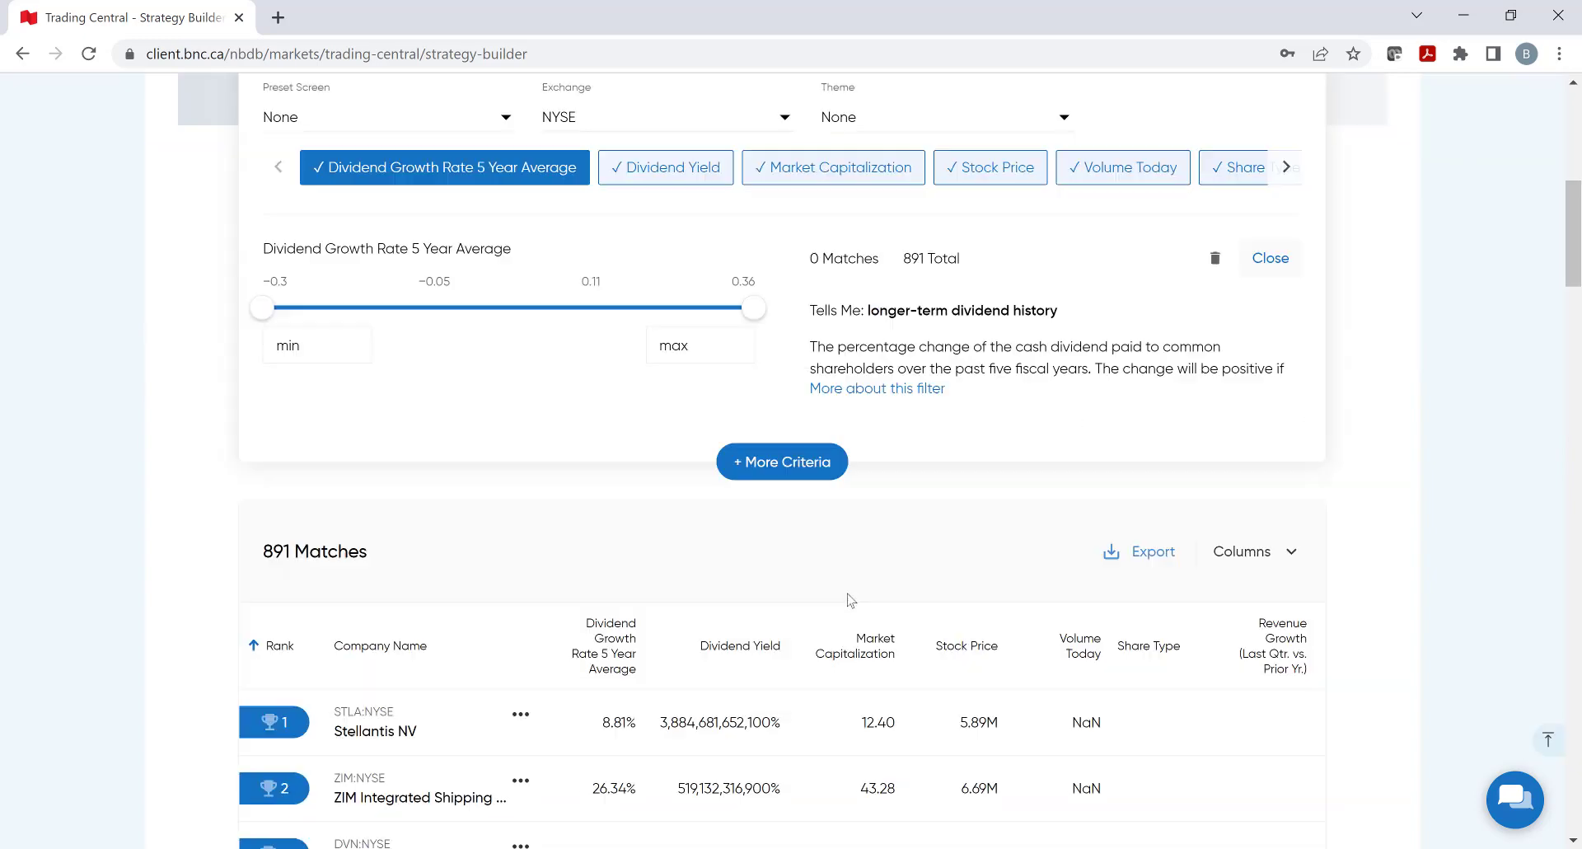
left_click(782, 461)
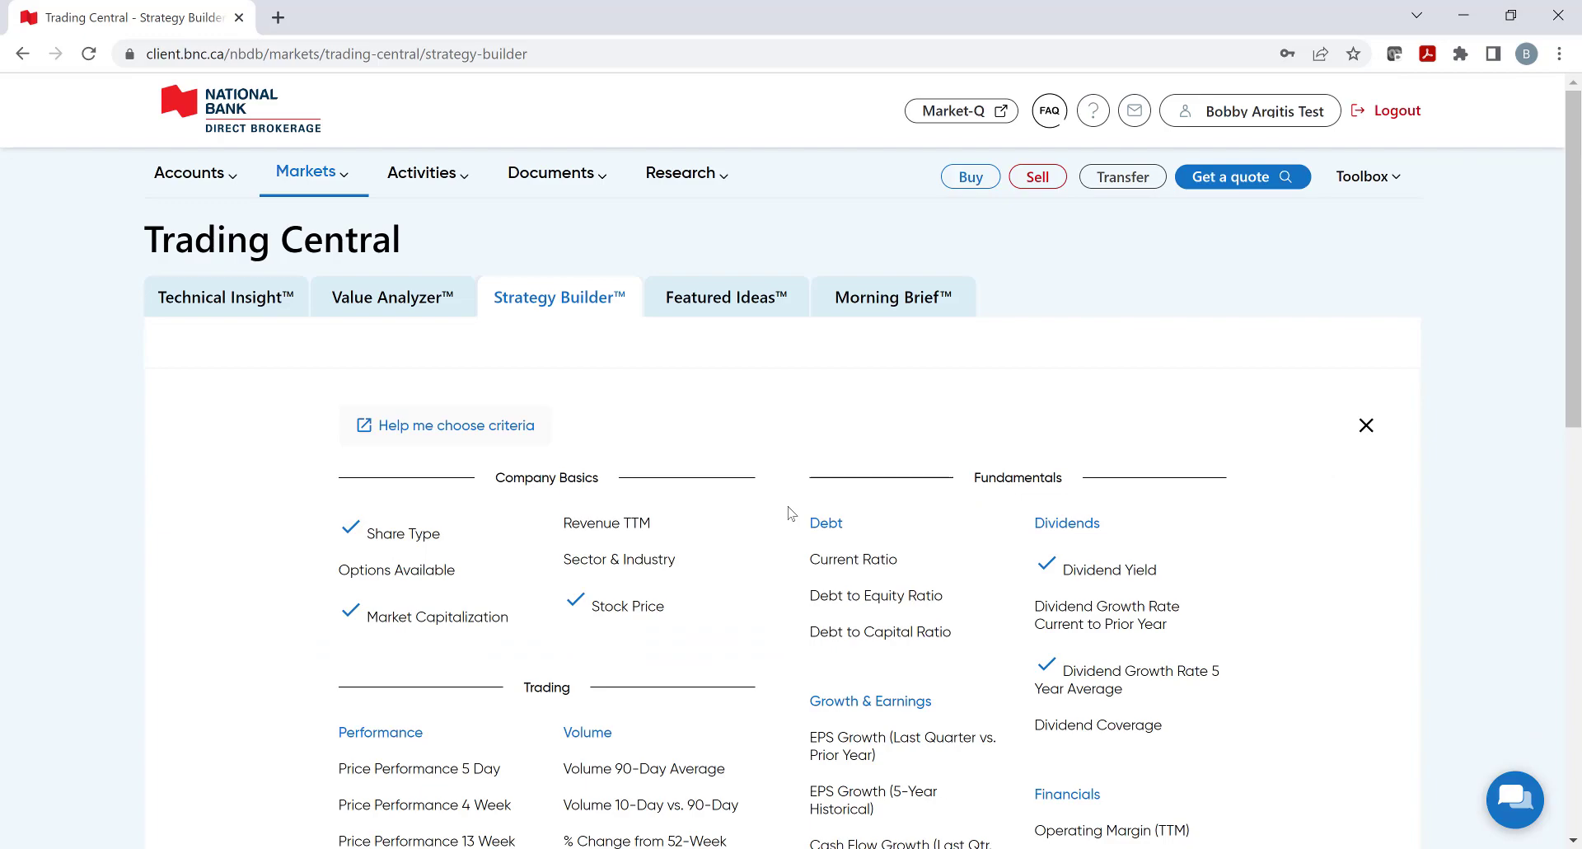
scroll(790, 514, "down", 4)
scroll(791, 515, "down", 3)
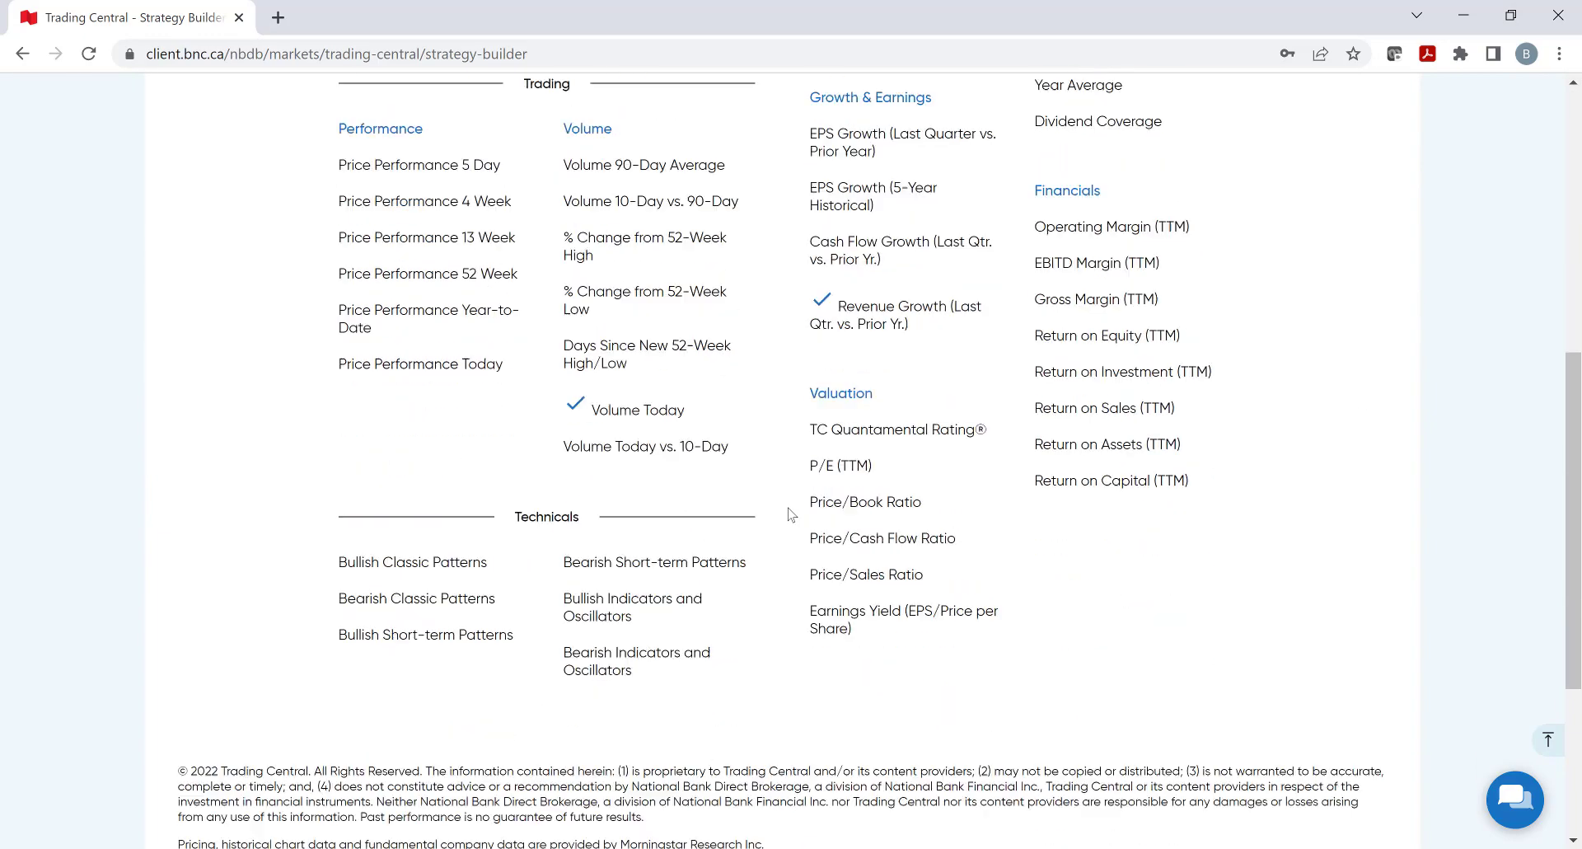
- Add the TC Quantamental Rating criterion with a minimum of 7, narrowing to 76 matches
left_click(850, 419)
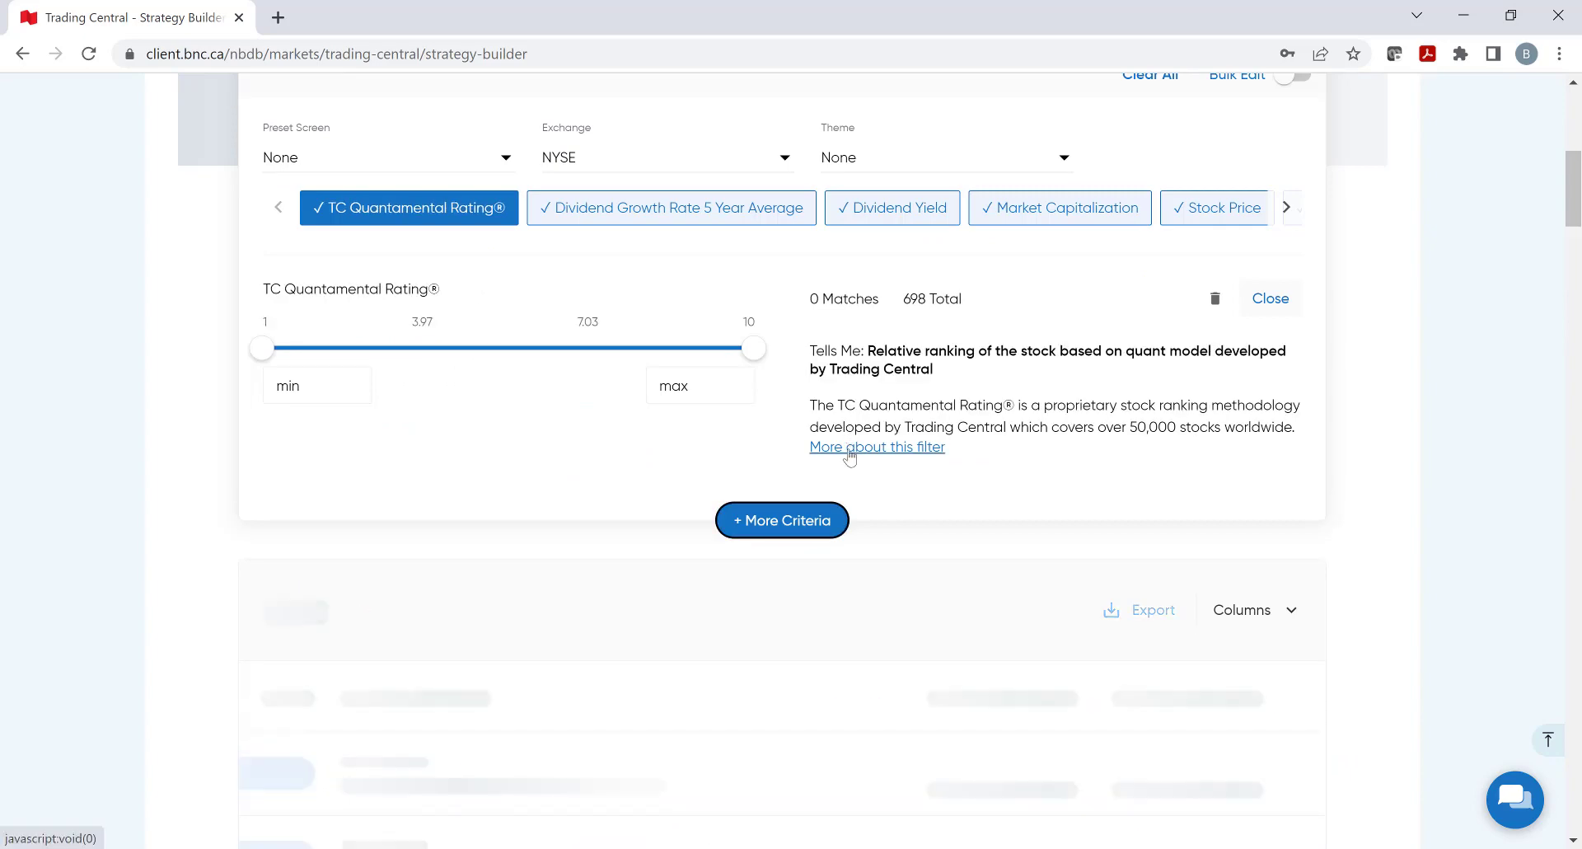
left_click(849, 450)
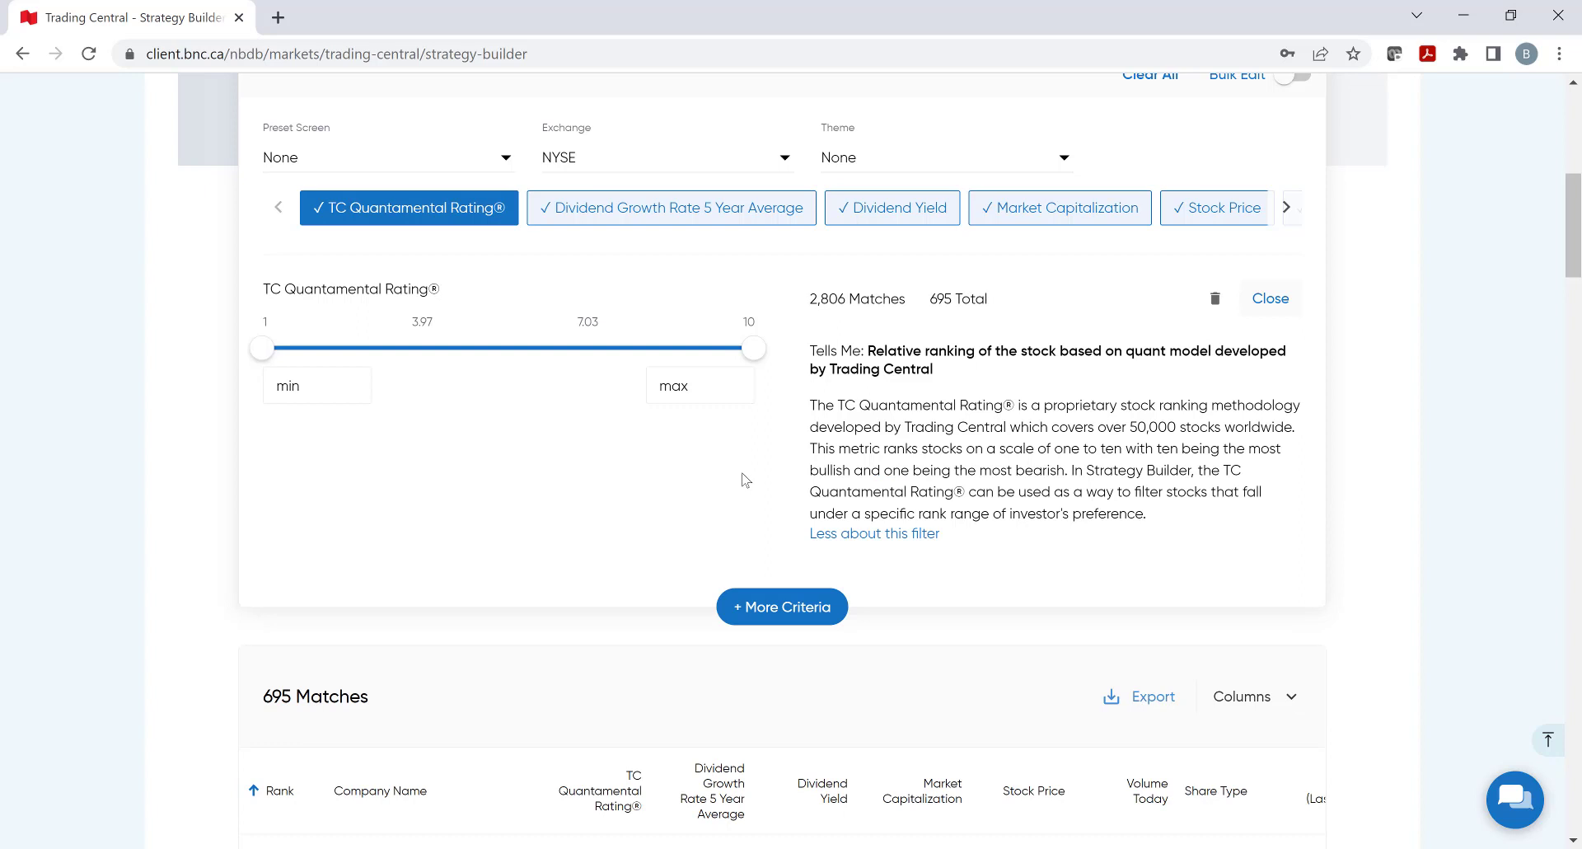
left_click(349, 390)
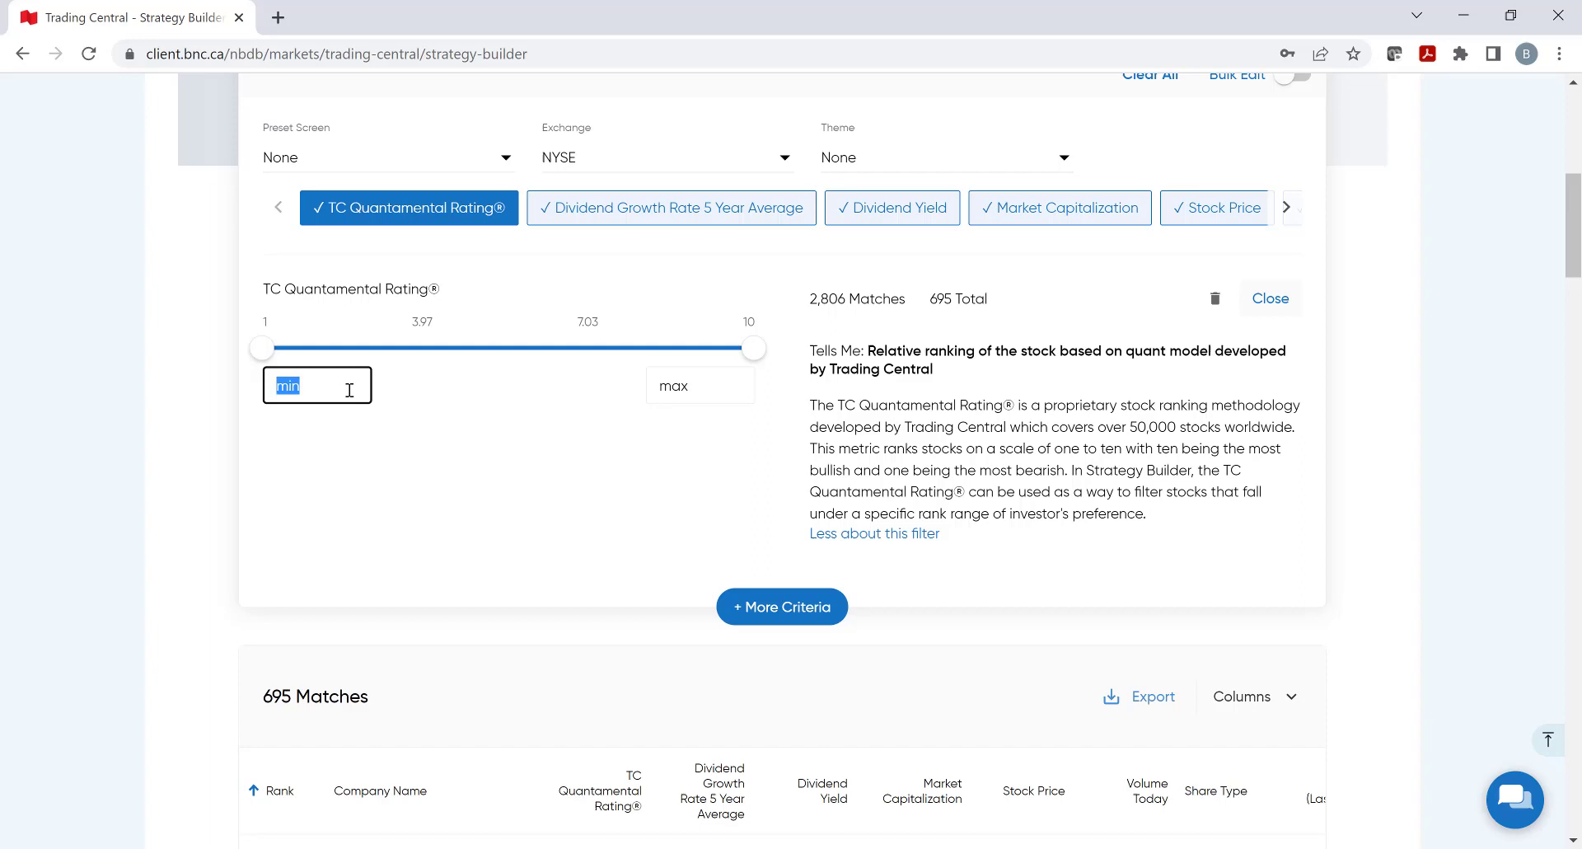
type("7")
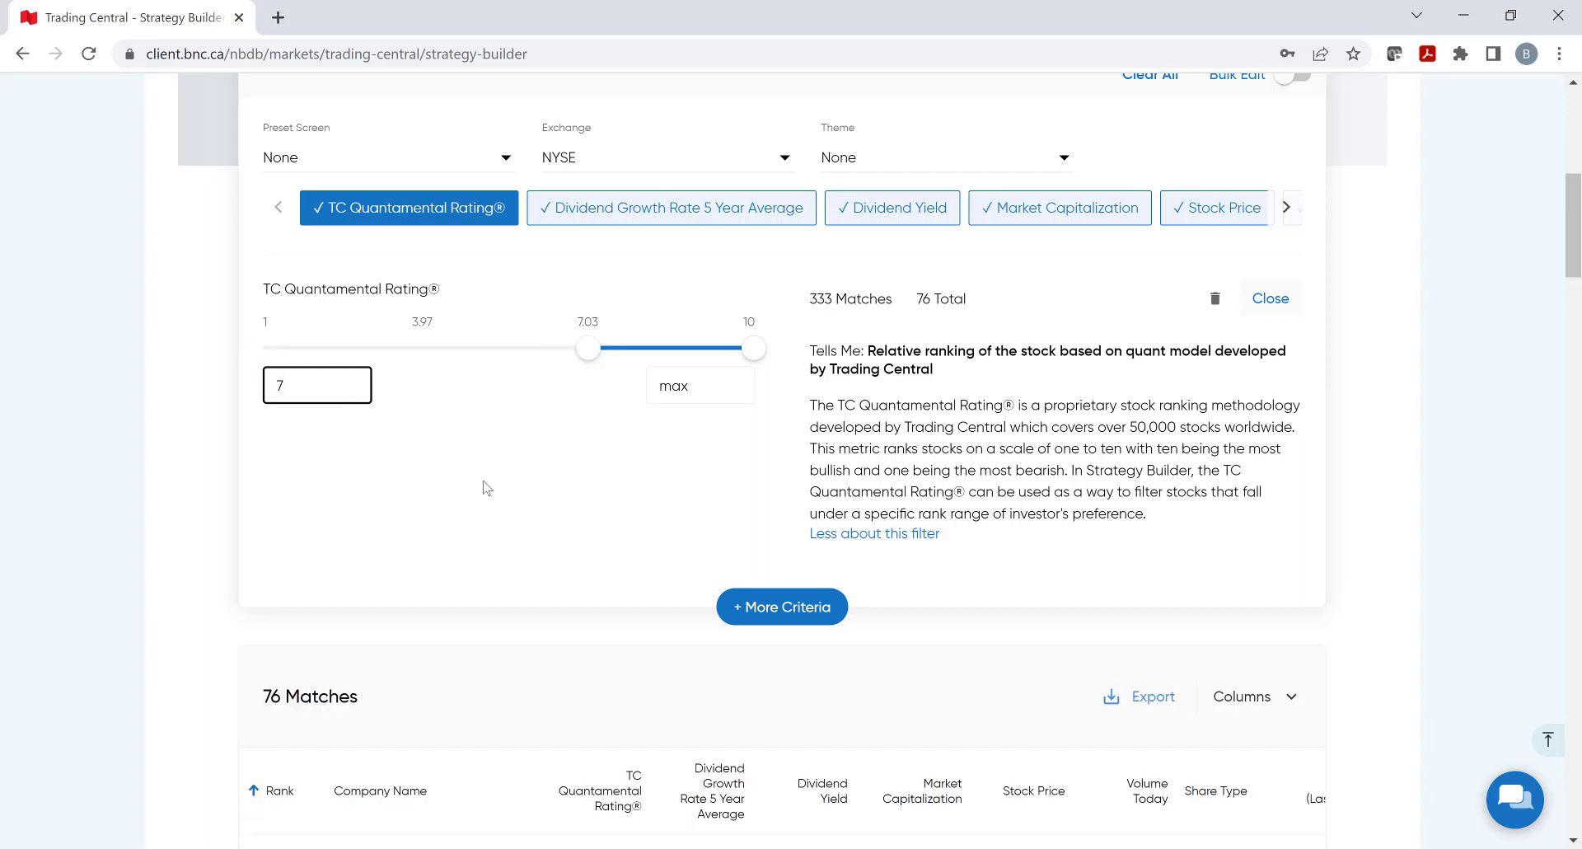
- Add Bullish Indicators and Oscillators from Technicals and turn on Bulk Edit
left_click(767, 608)
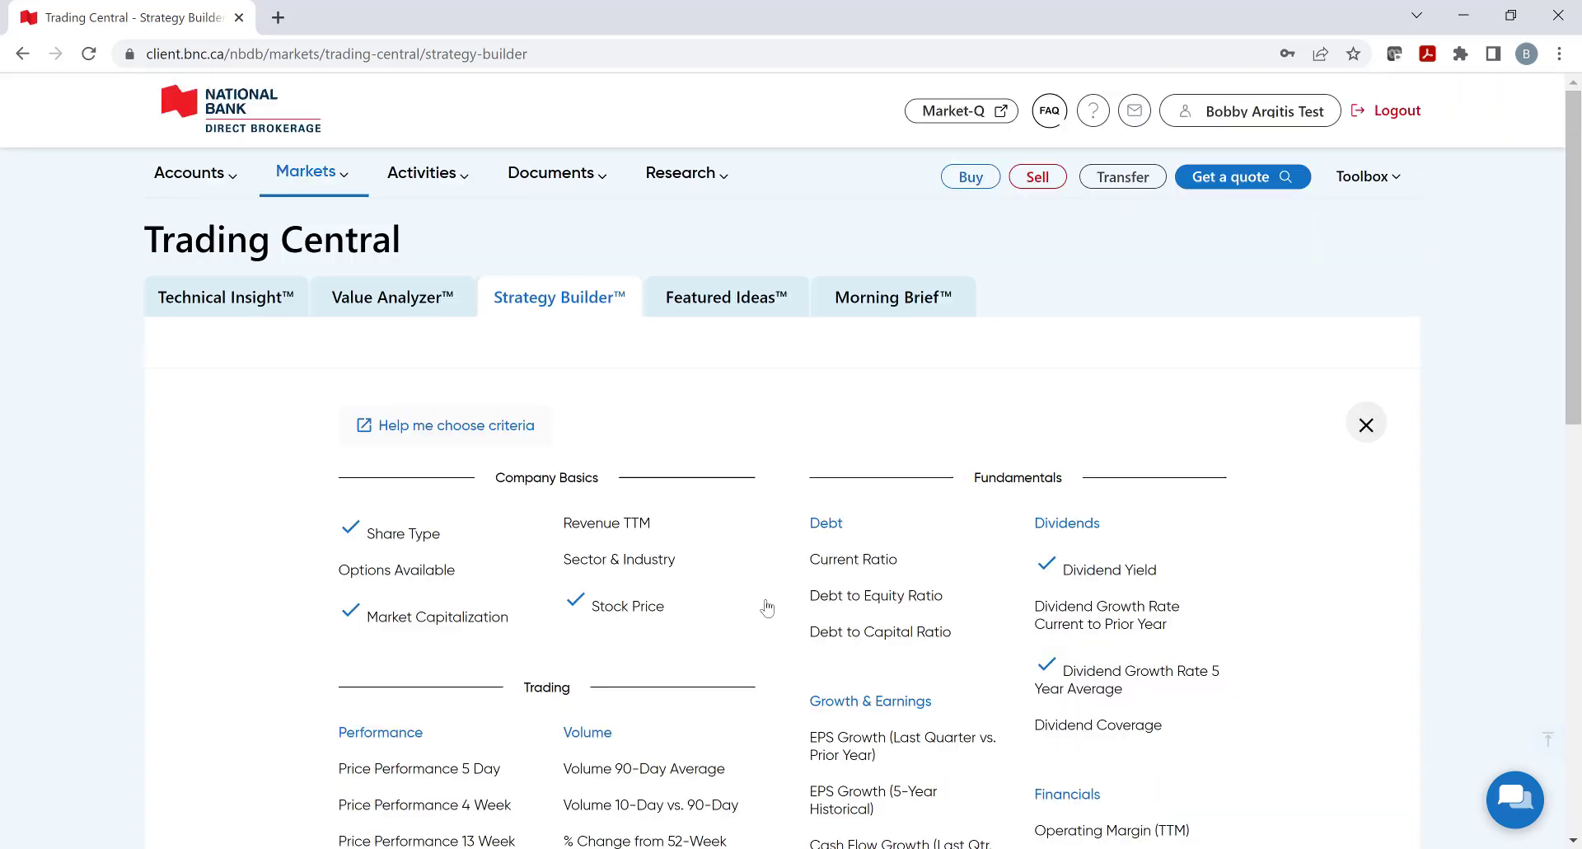
scroll(768, 610, "down", 5)
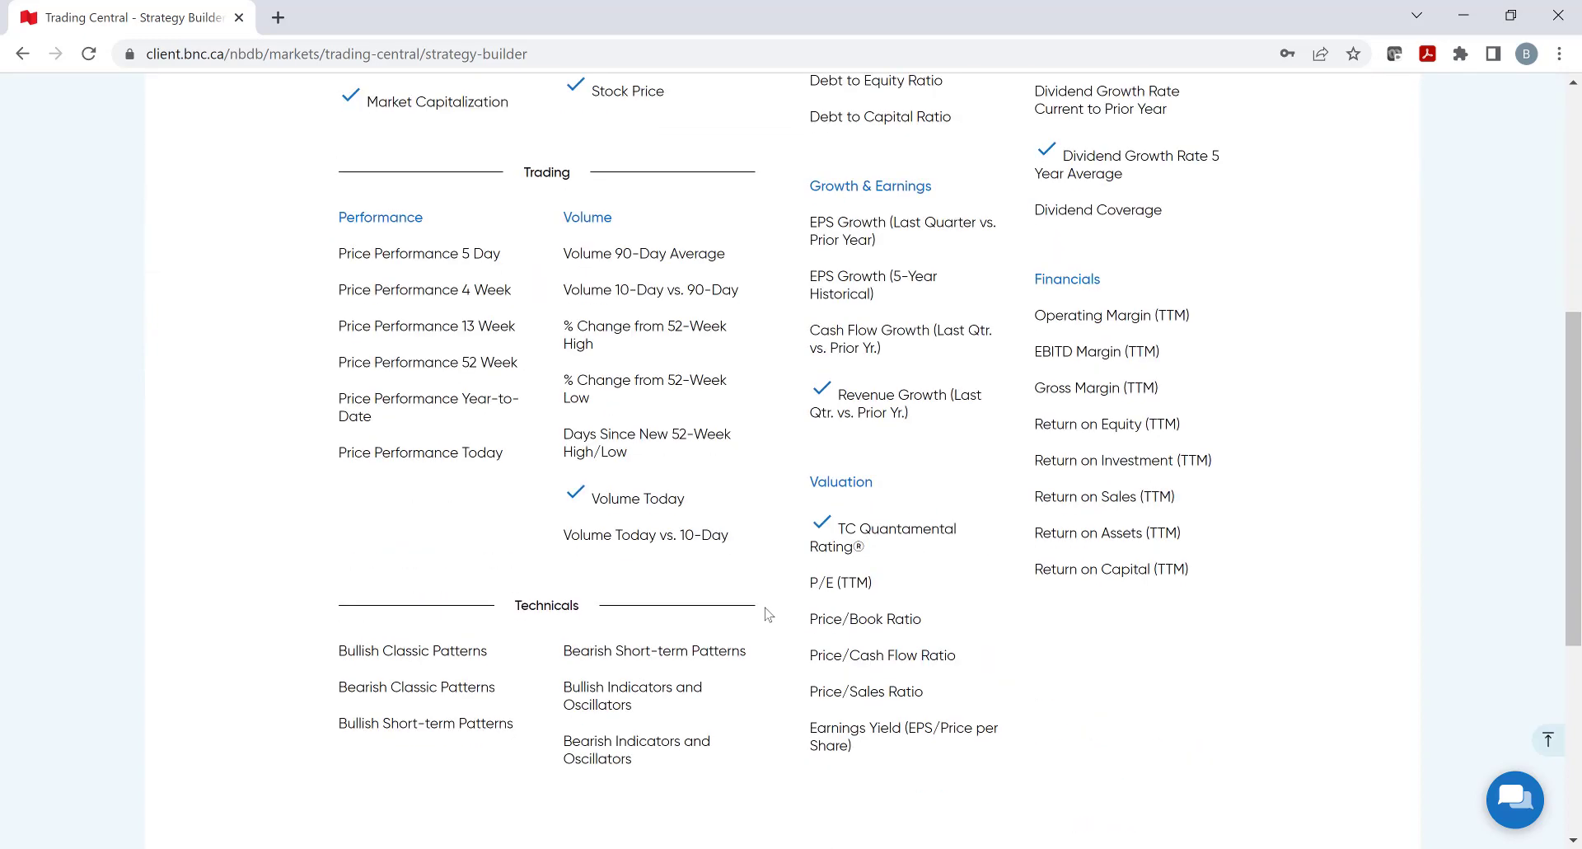
left_click(607, 707)
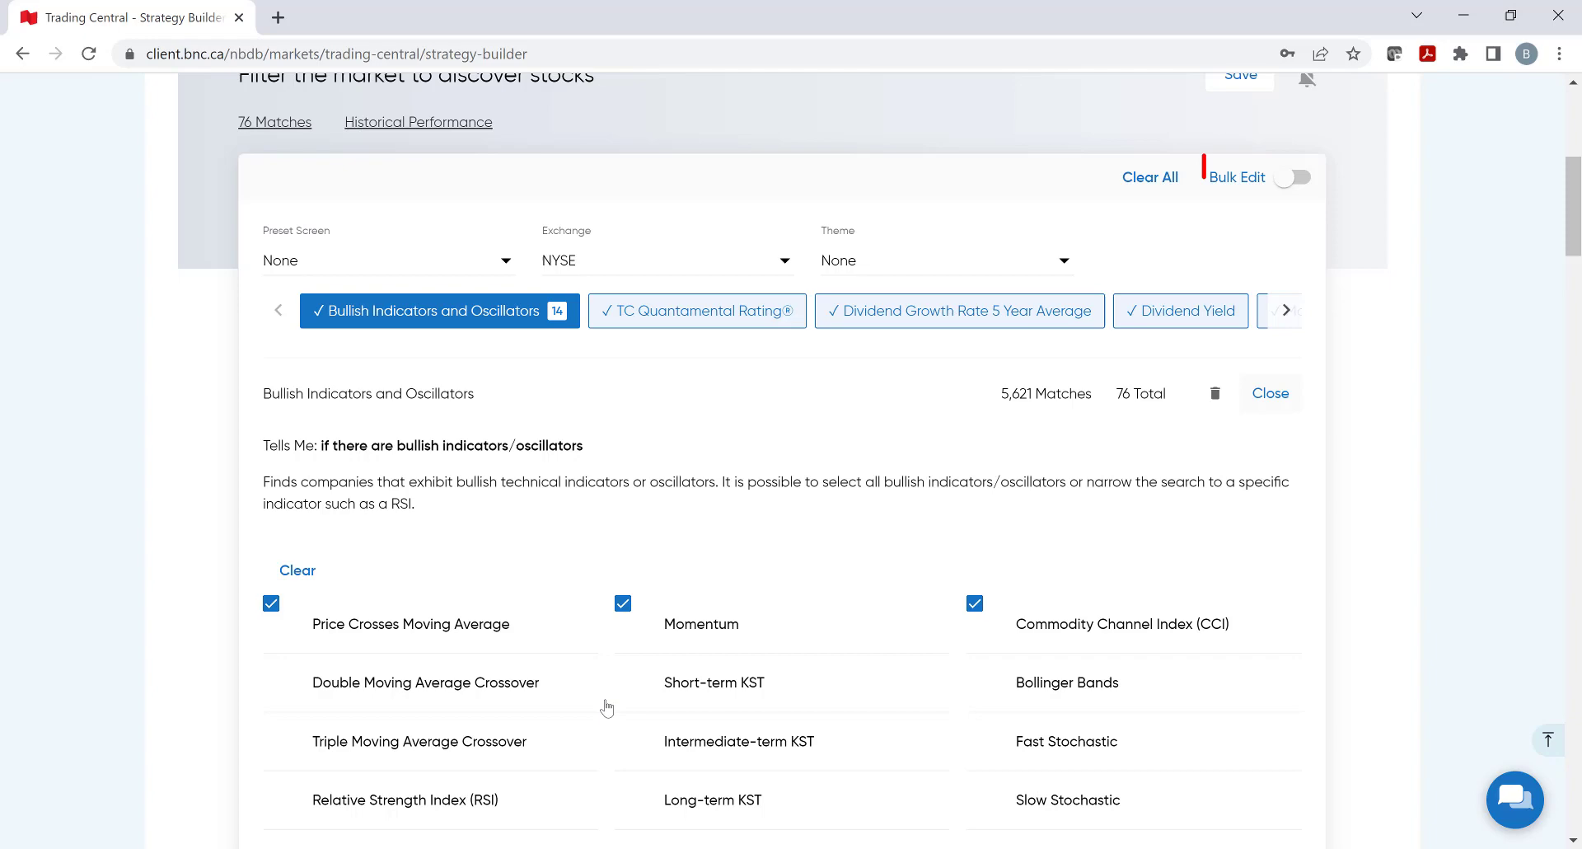
left_click(1240, 181)
- In the bulk-edit table set minimums: dividend growth 3, dividend yield 2.5, stock price 20
scroll(1170, 489, "down", 1)
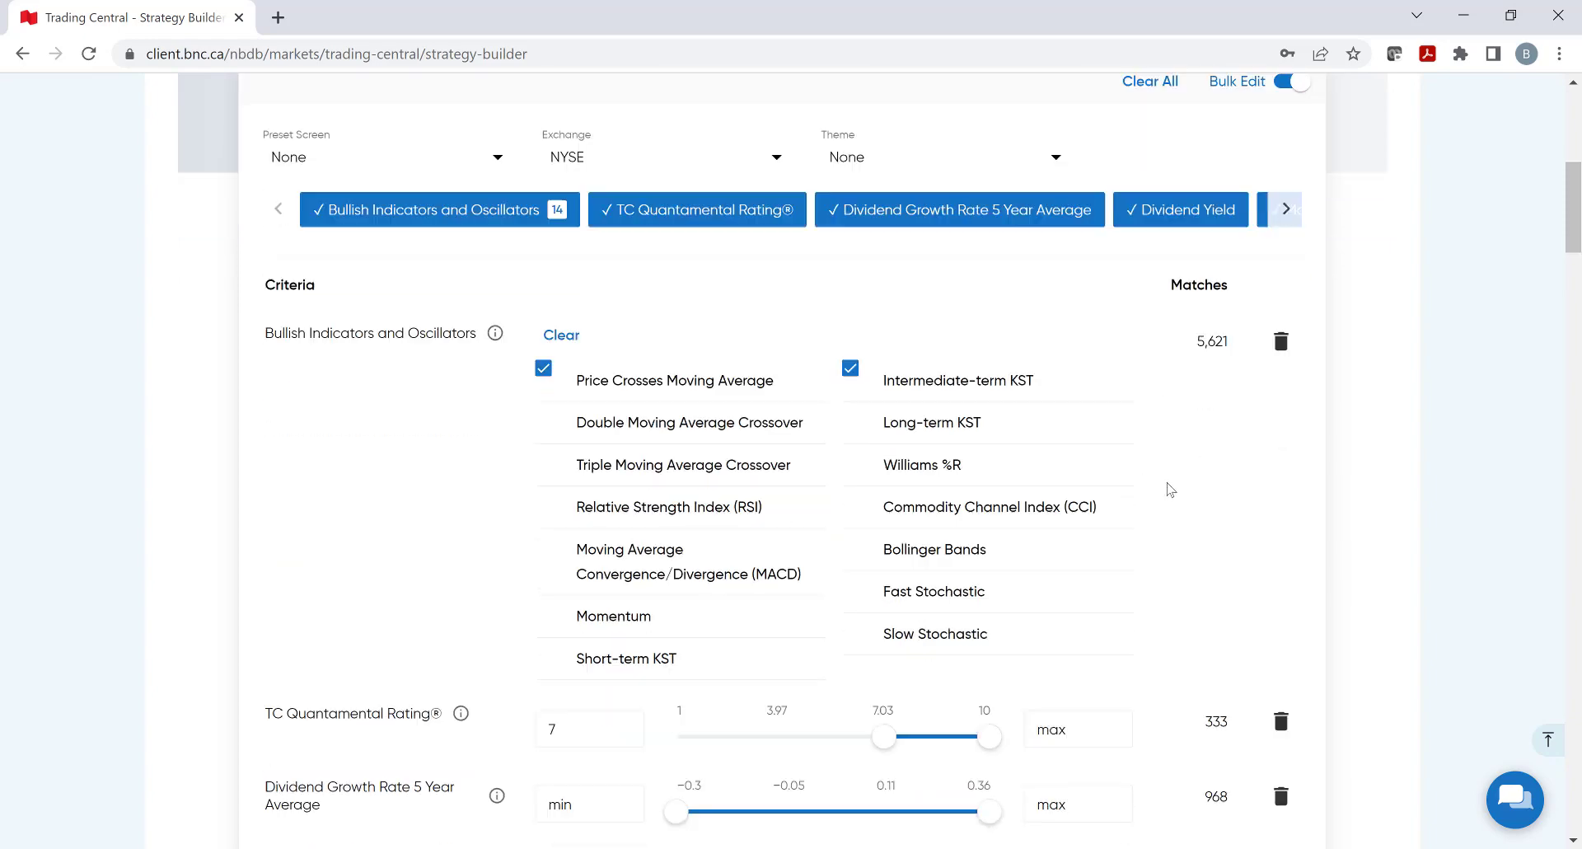
scroll(1171, 489, "down", 5)
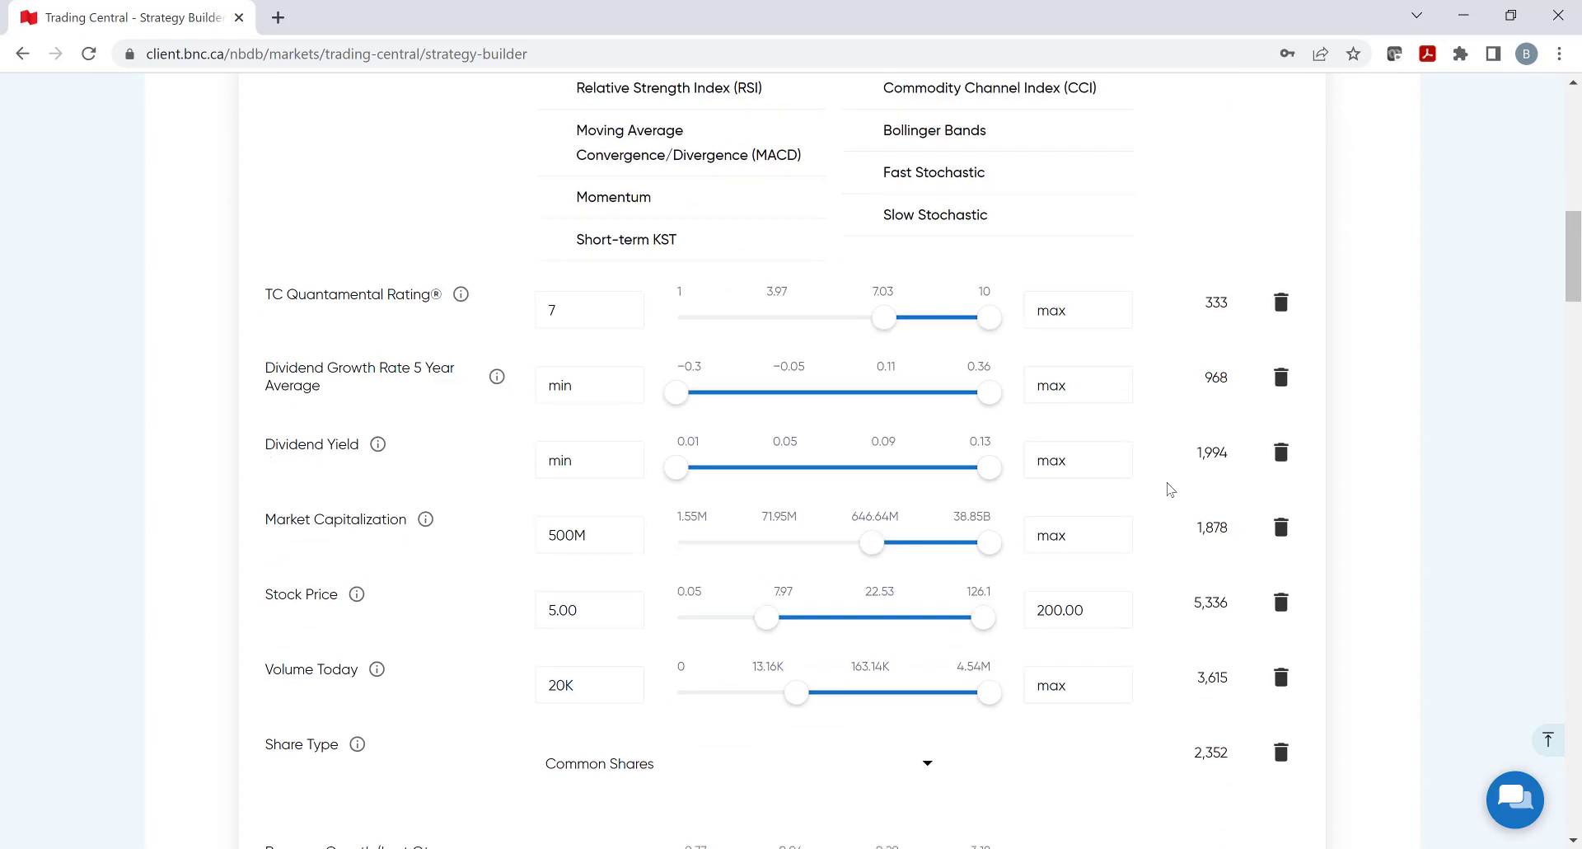
scroll(1170, 489, "down", 1)
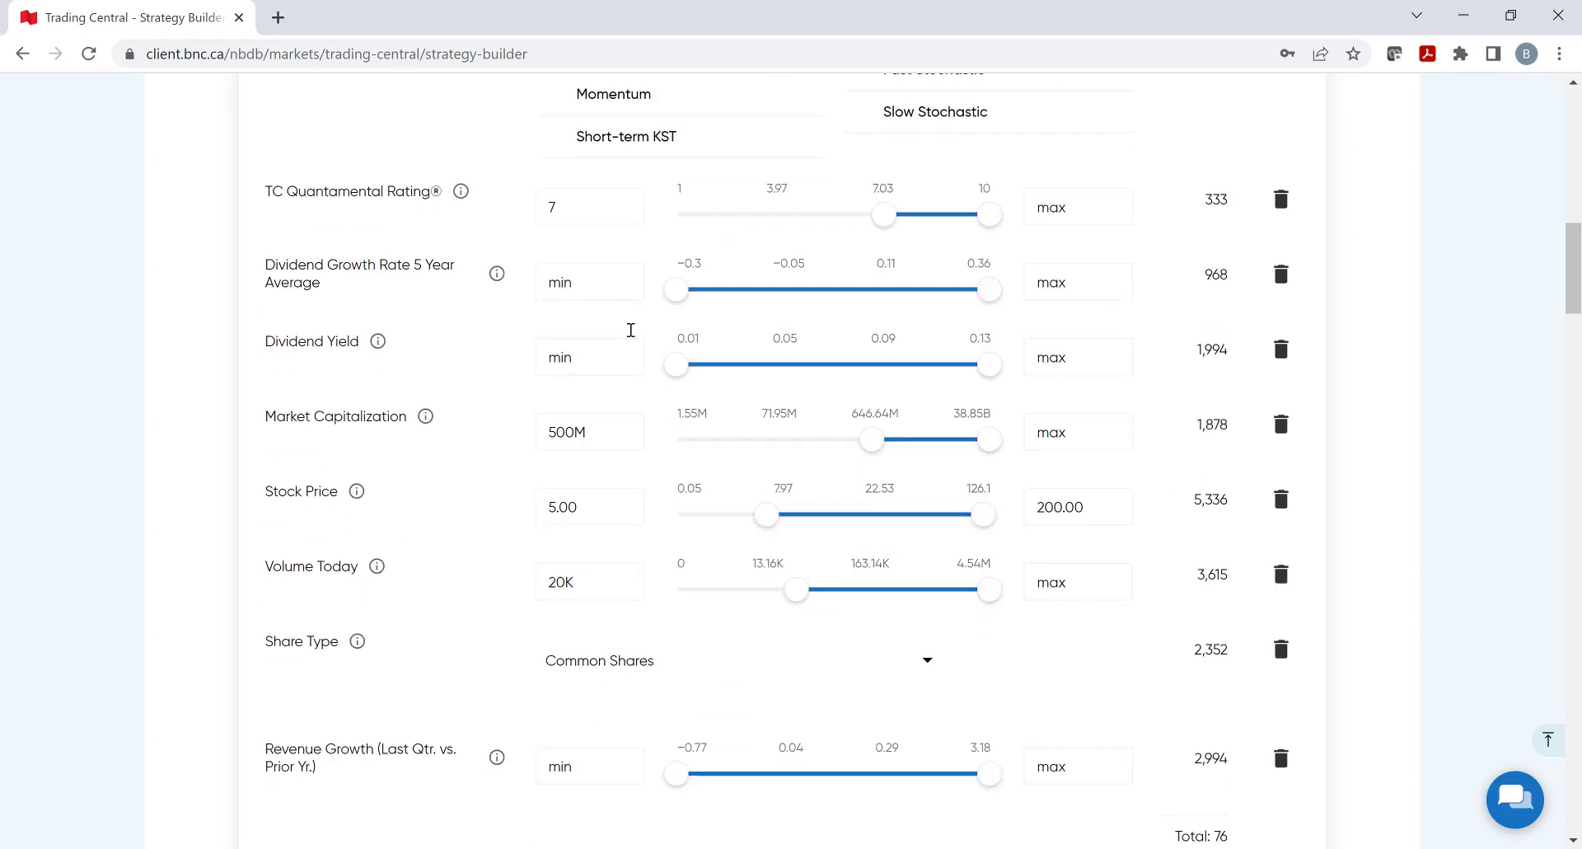
left_click(607, 289)
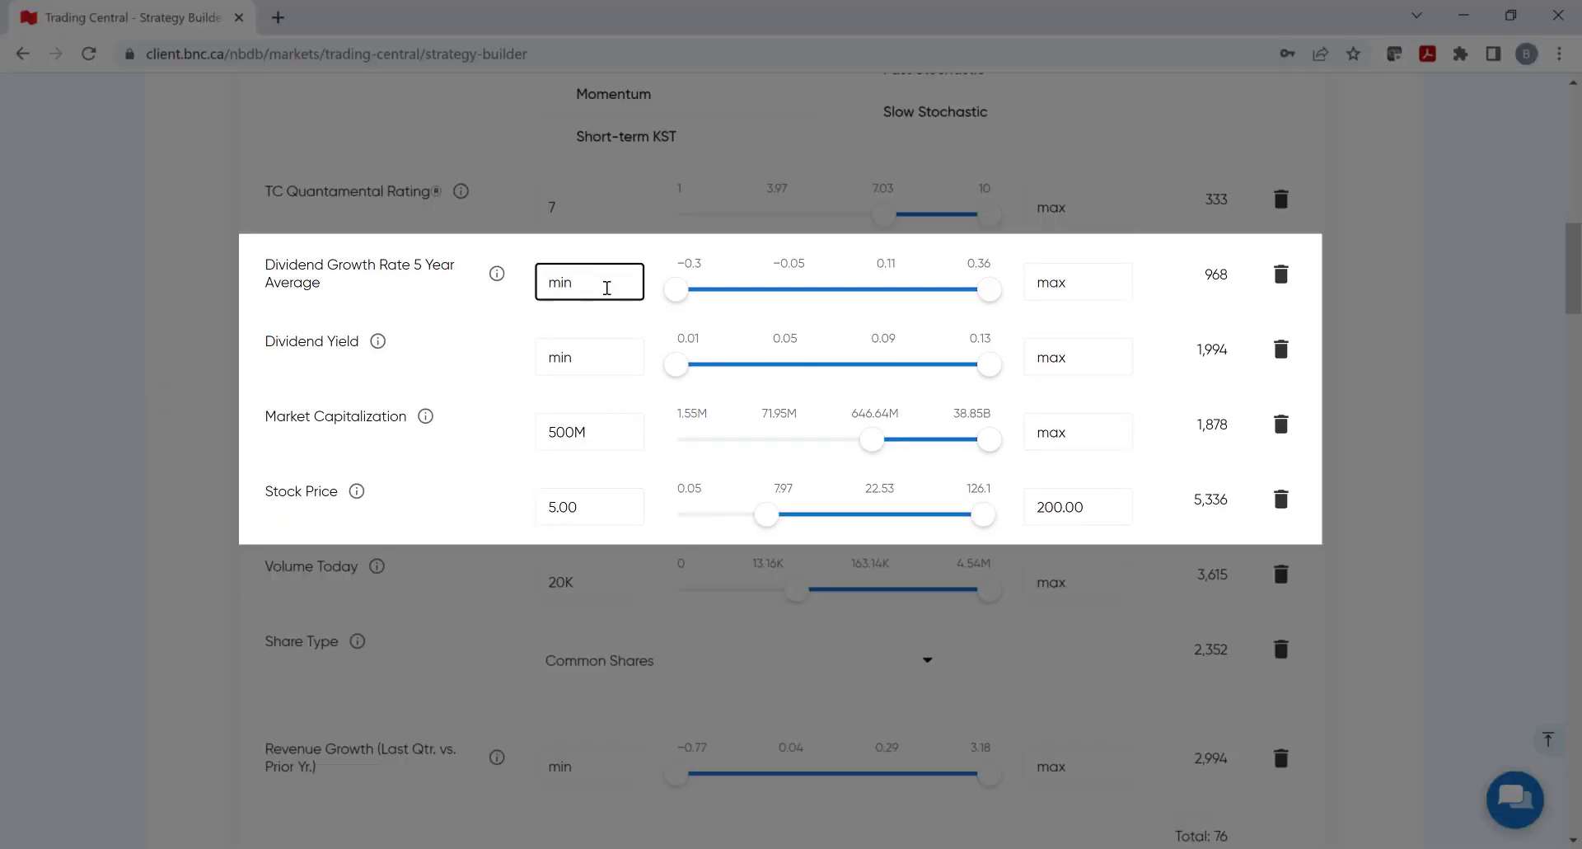
key("BackSpace")
key("BackSpace")
key("BackSpace")
type("3")
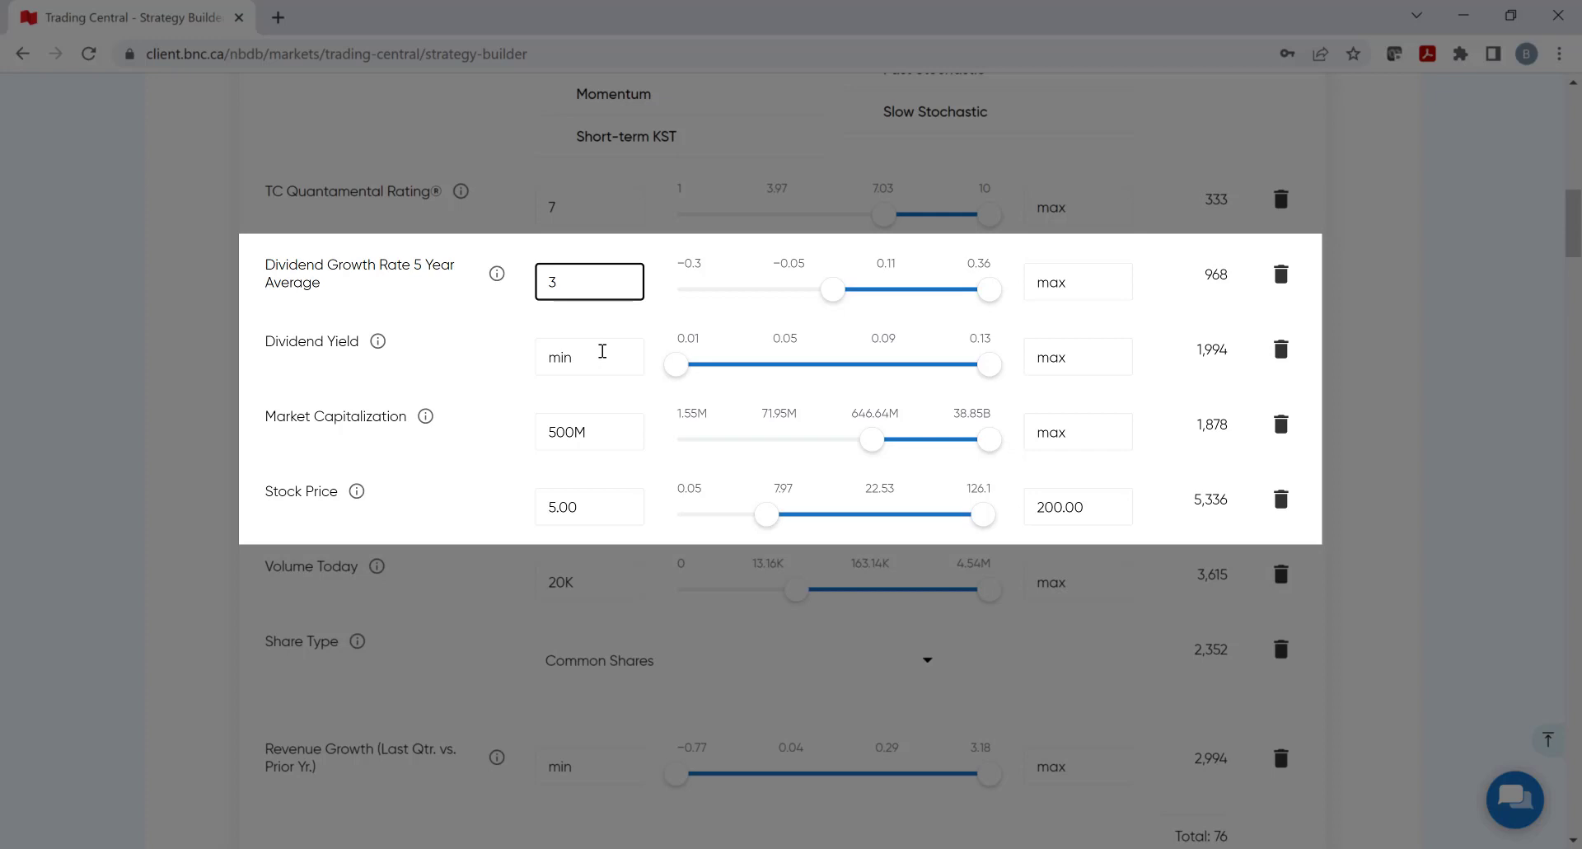
left_click(545, 356)
double_click(546, 356)
type("2.5")
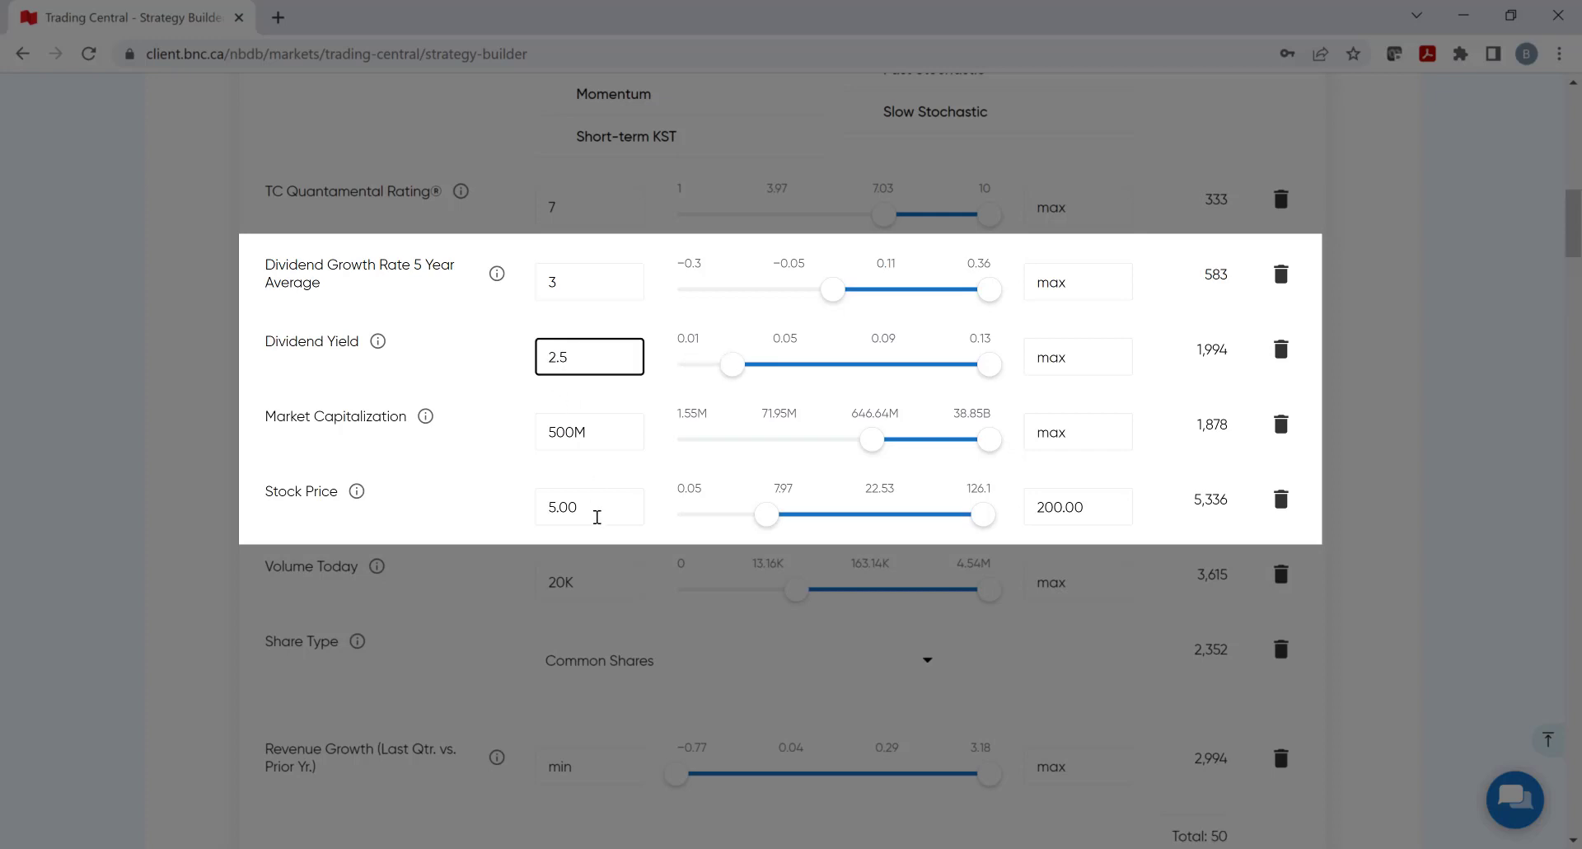
double_click(533, 513)
type("20")
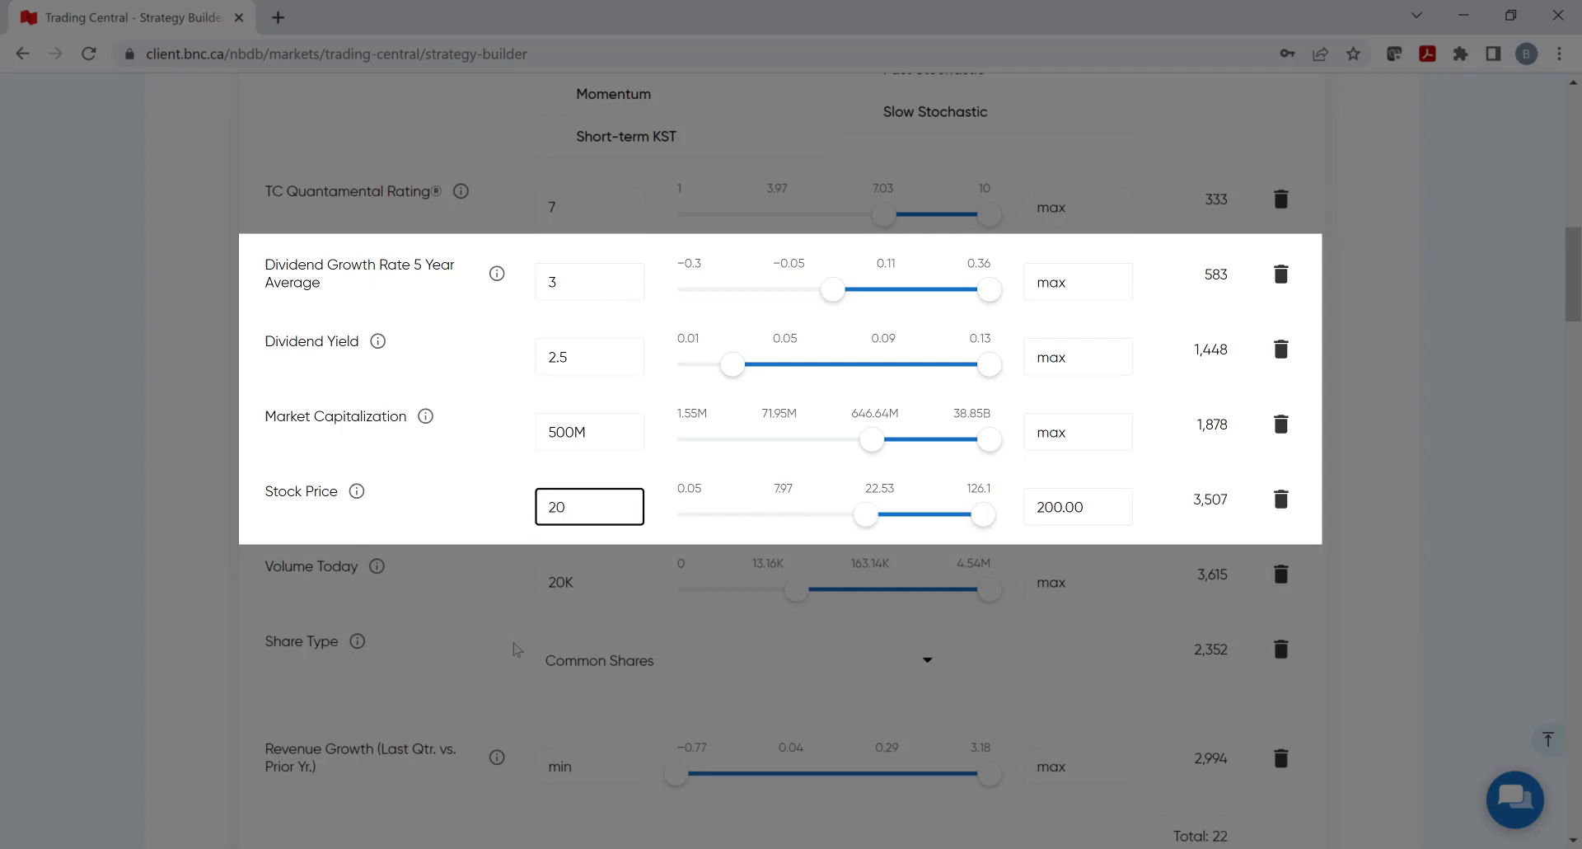
scroll(515, 651, "down", 5)
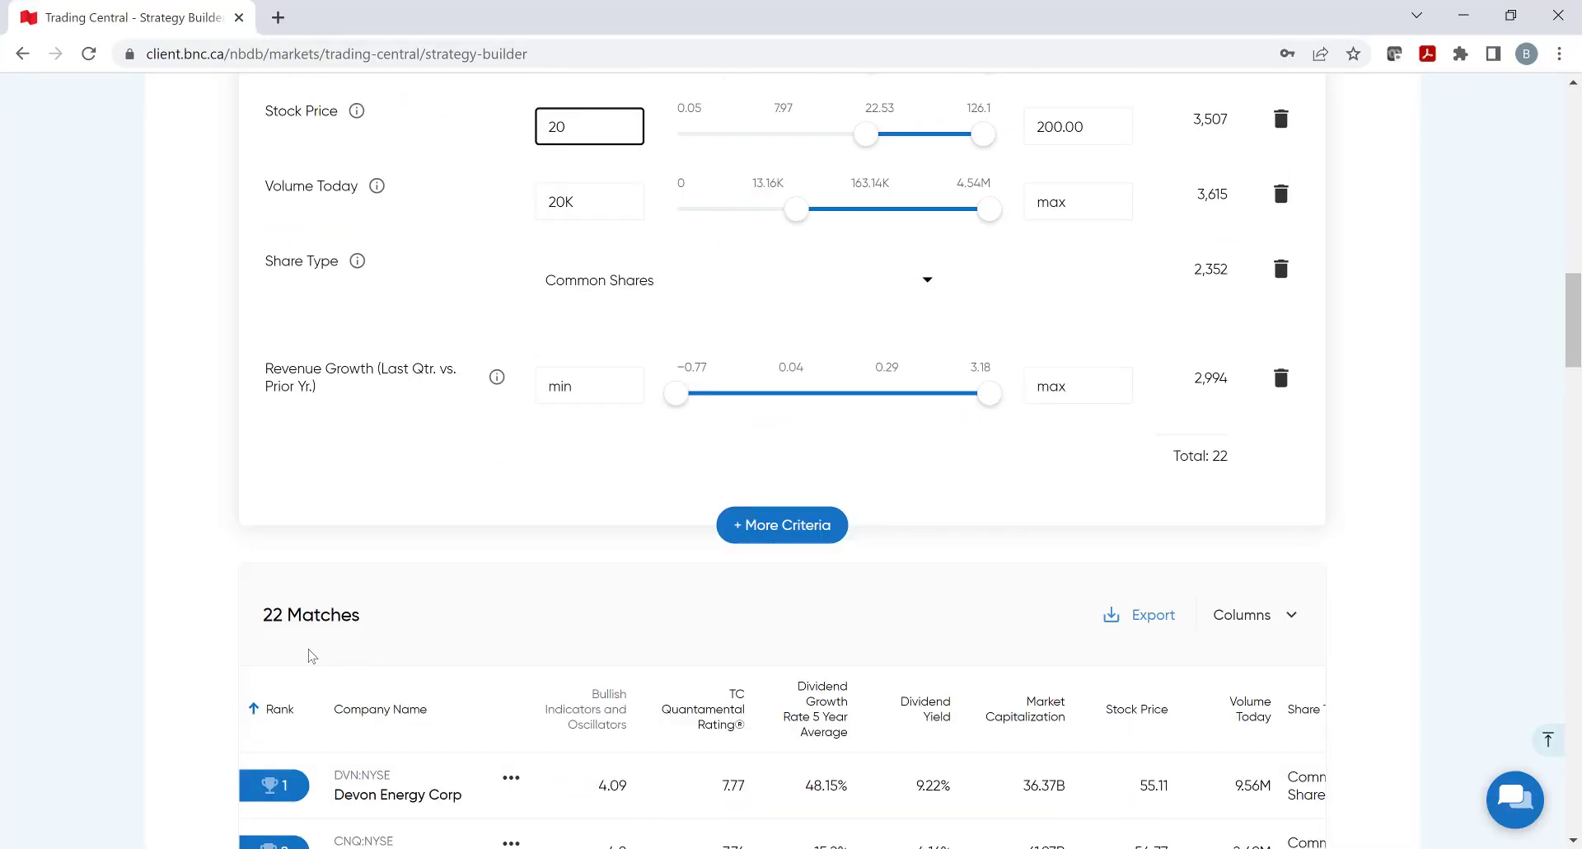
- Open the detail panel for Devon Energy Corp (DVN), ranked #1 of 22 matches
scroll(288, 655, "down", 5)
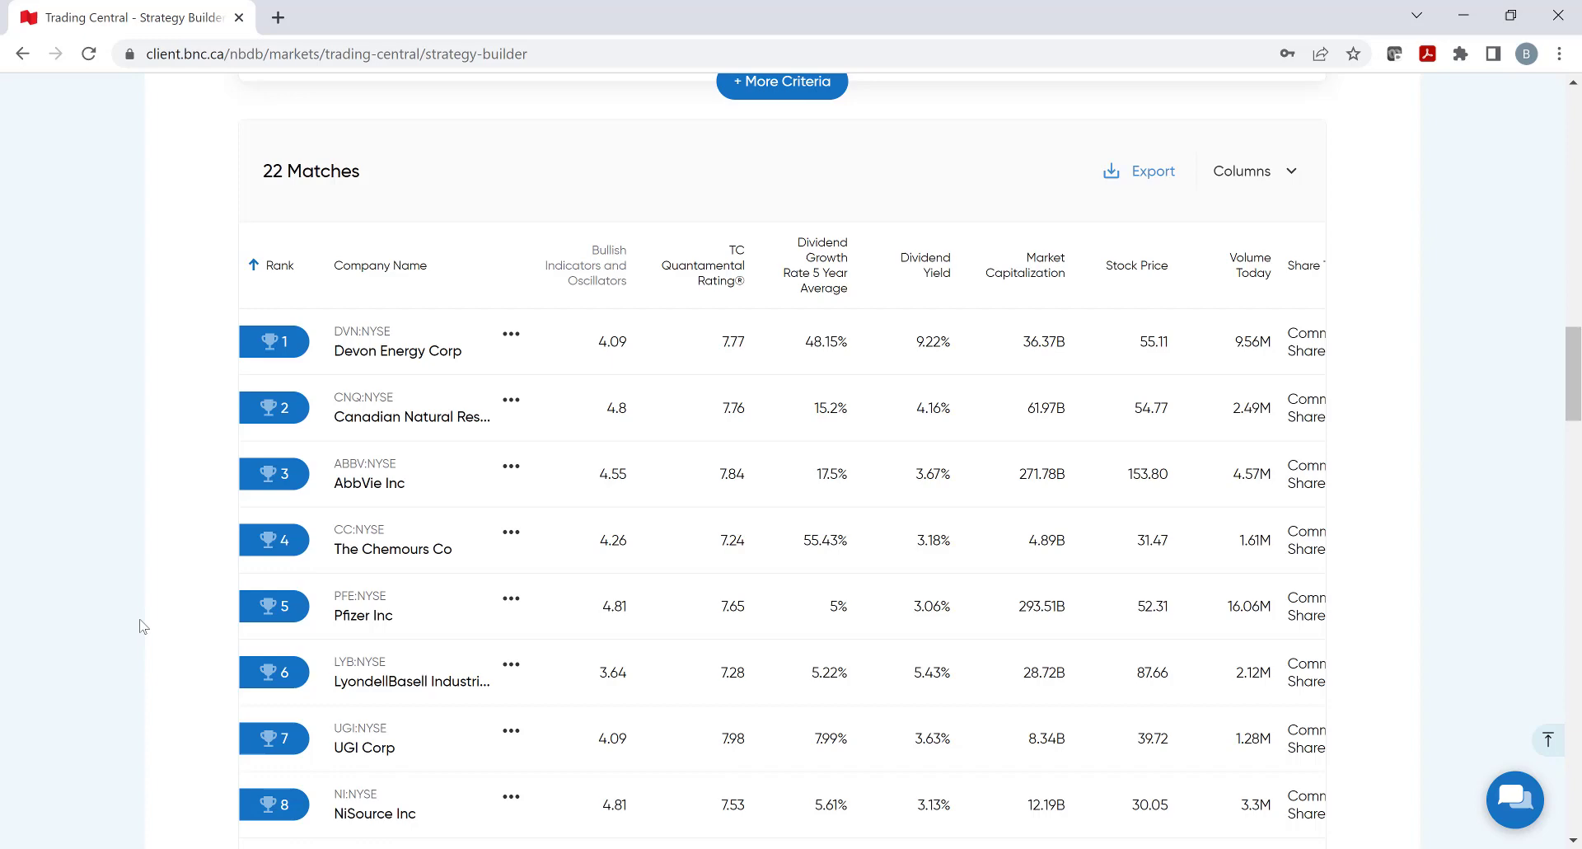
scroll(406, 348, "down", 1)
left_click(407, 347)
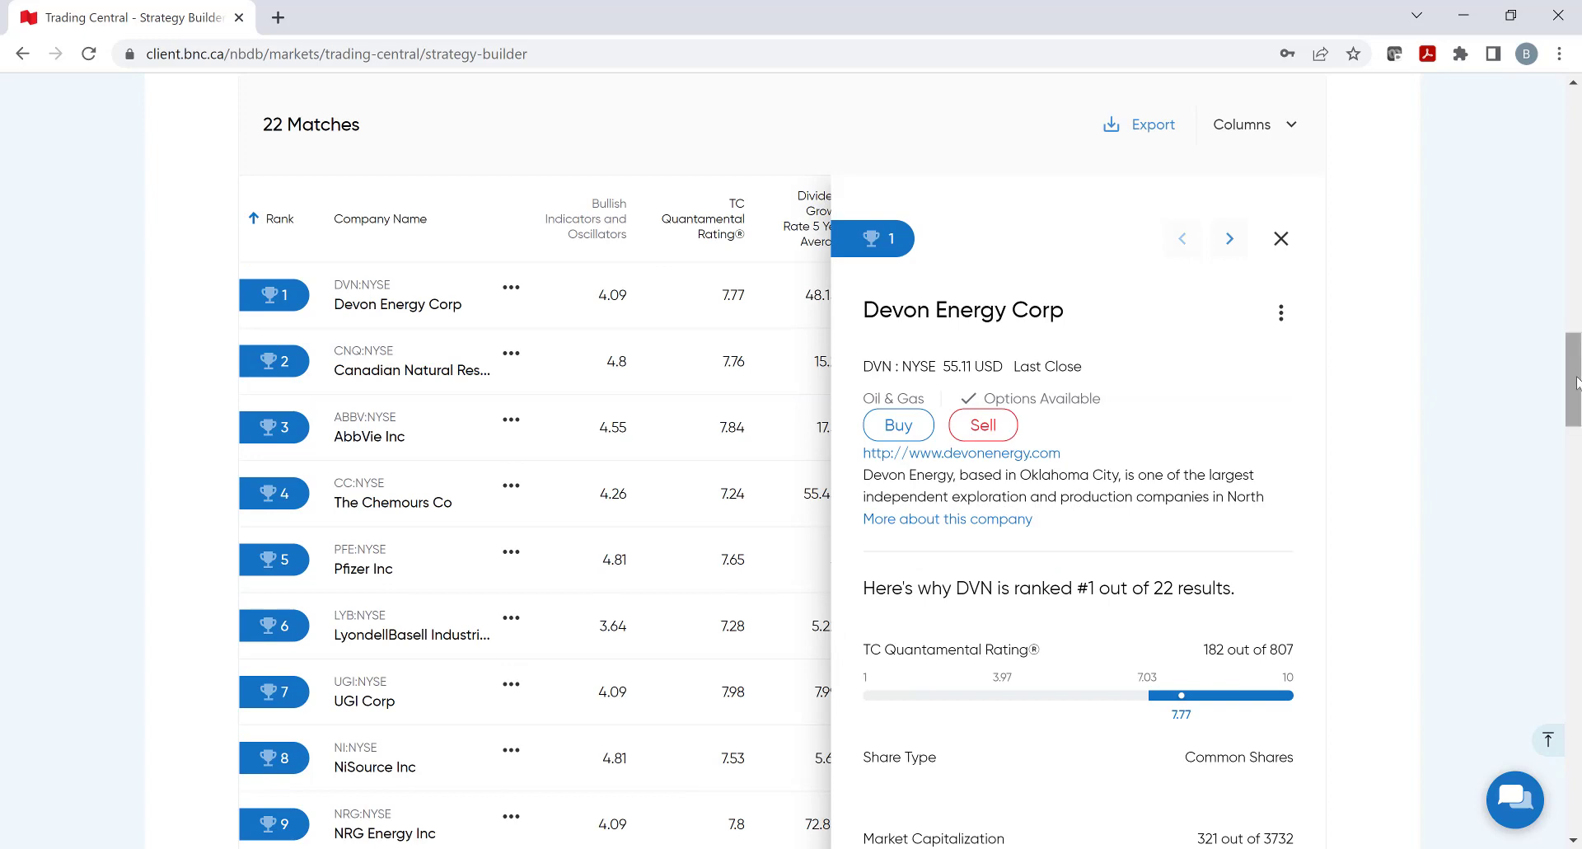
left_click_drag(1575, 381, 1570, 401)
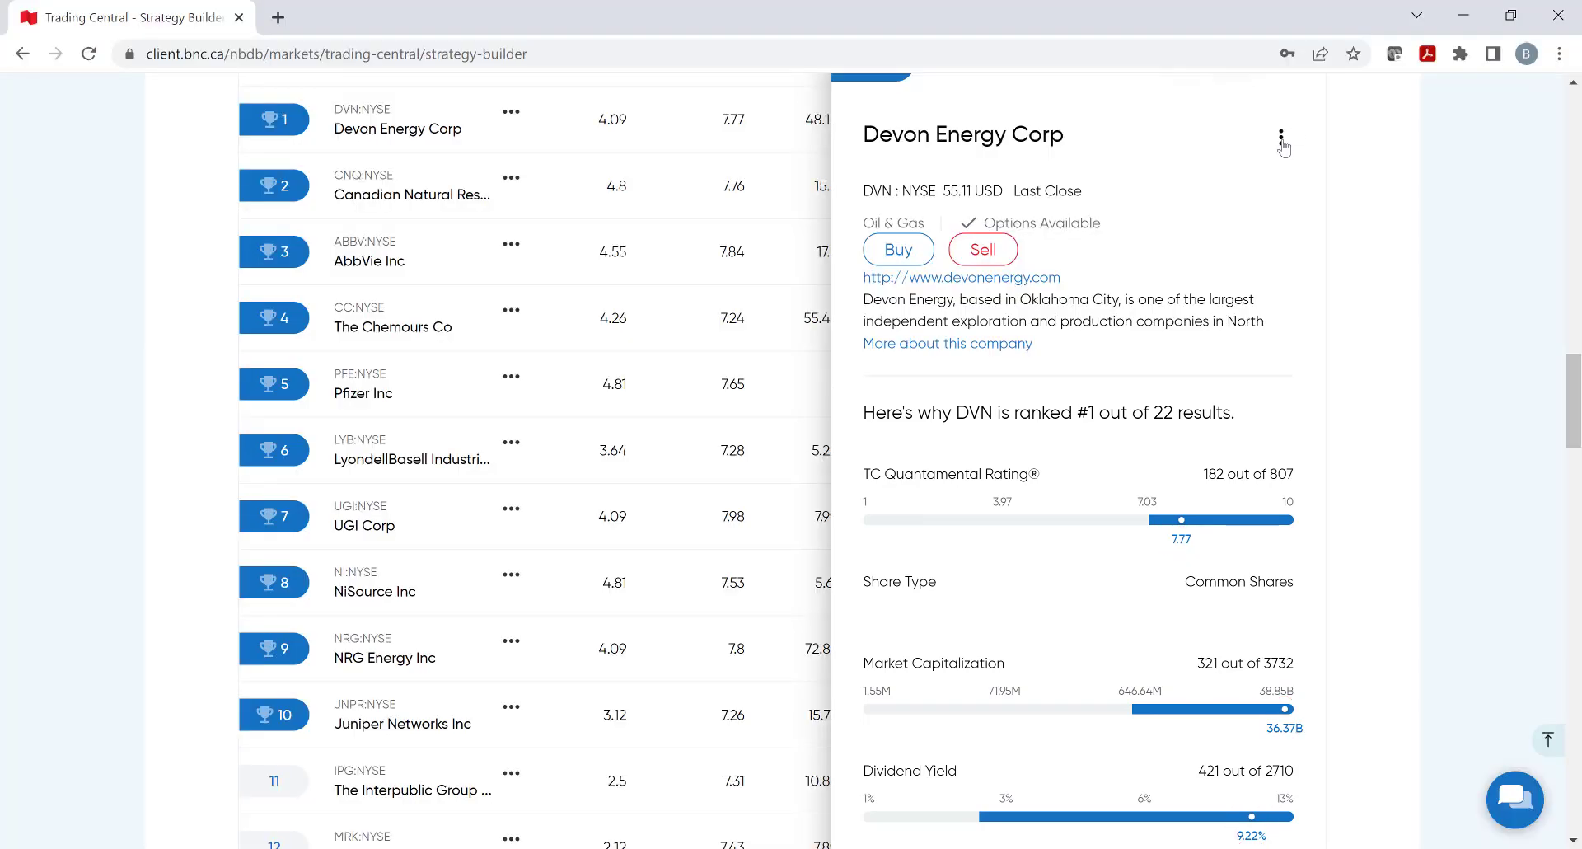
left_click(1281, 143)
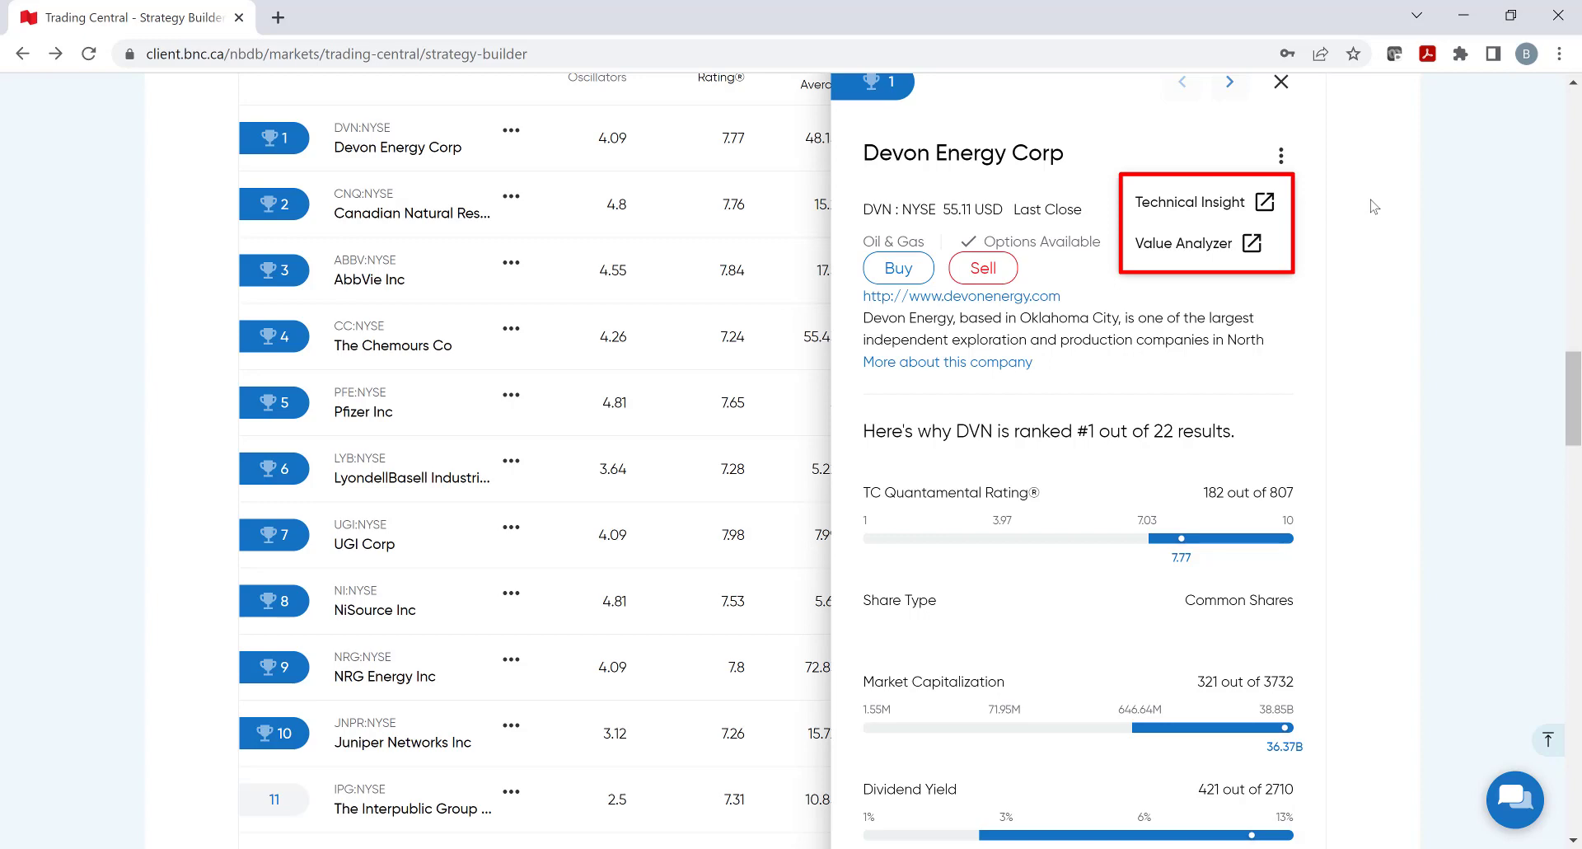
left_click(1374, 206)
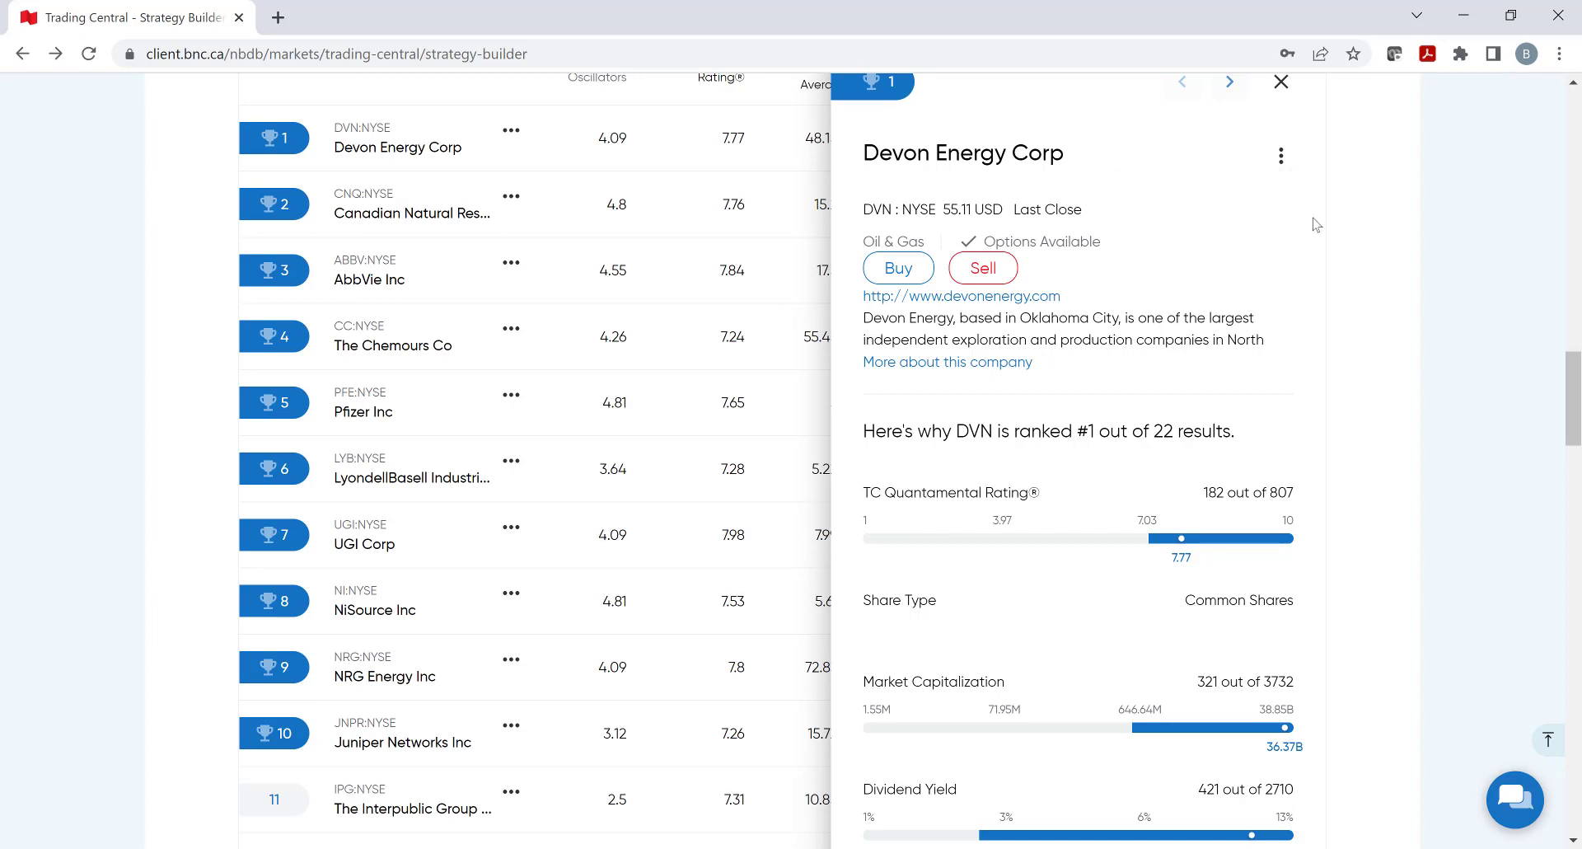
- Sort the 22 matches by Dividend Growth Rate 5 Year Average, highest first
left_click(1281, 82)
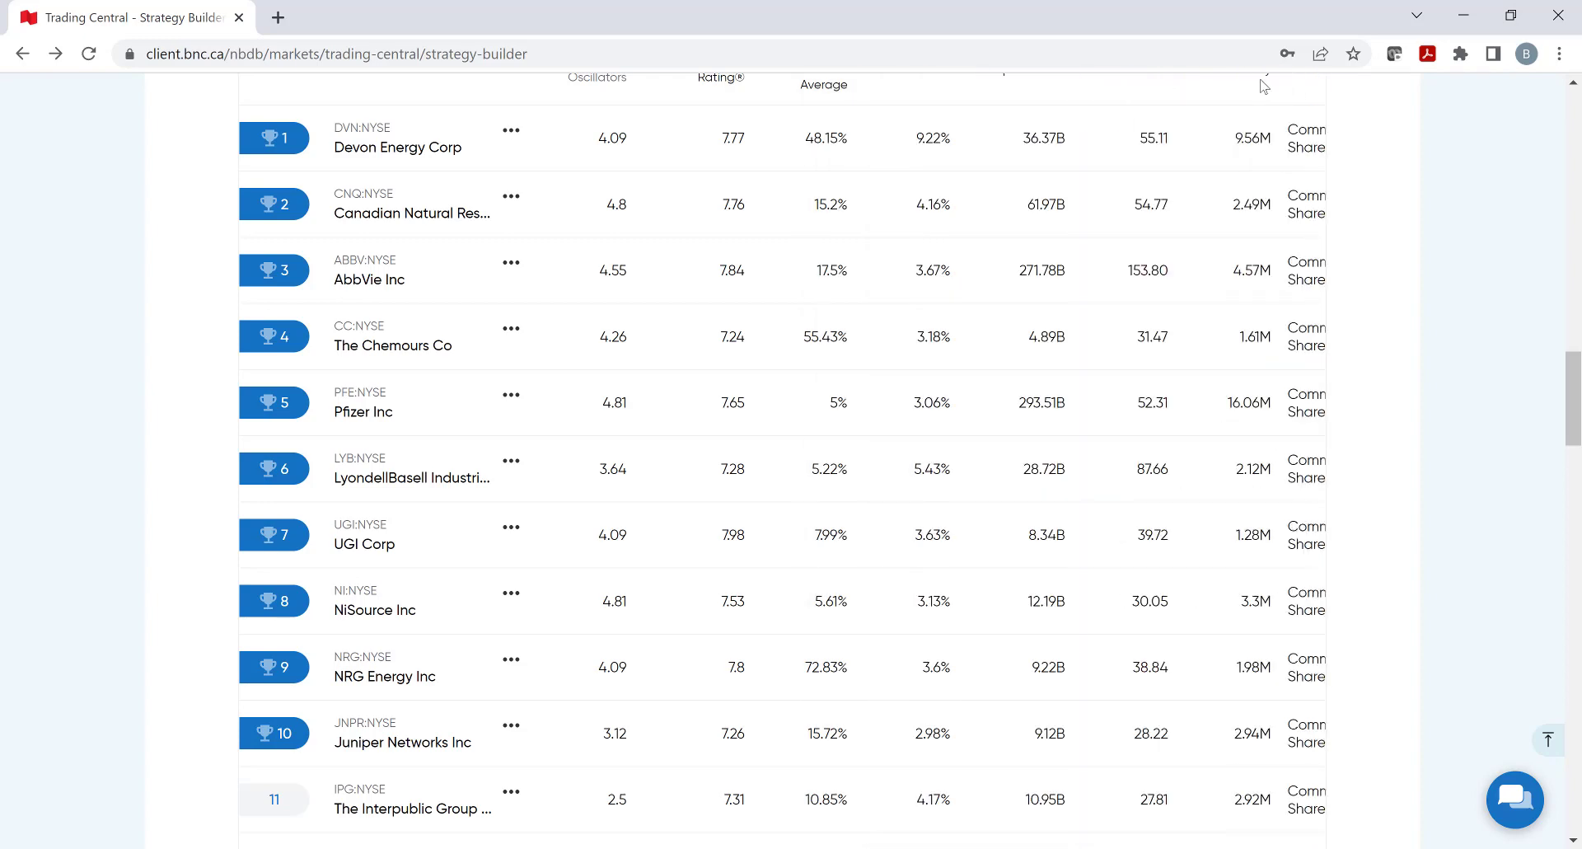
scroll(1282, 214, "up", 3)
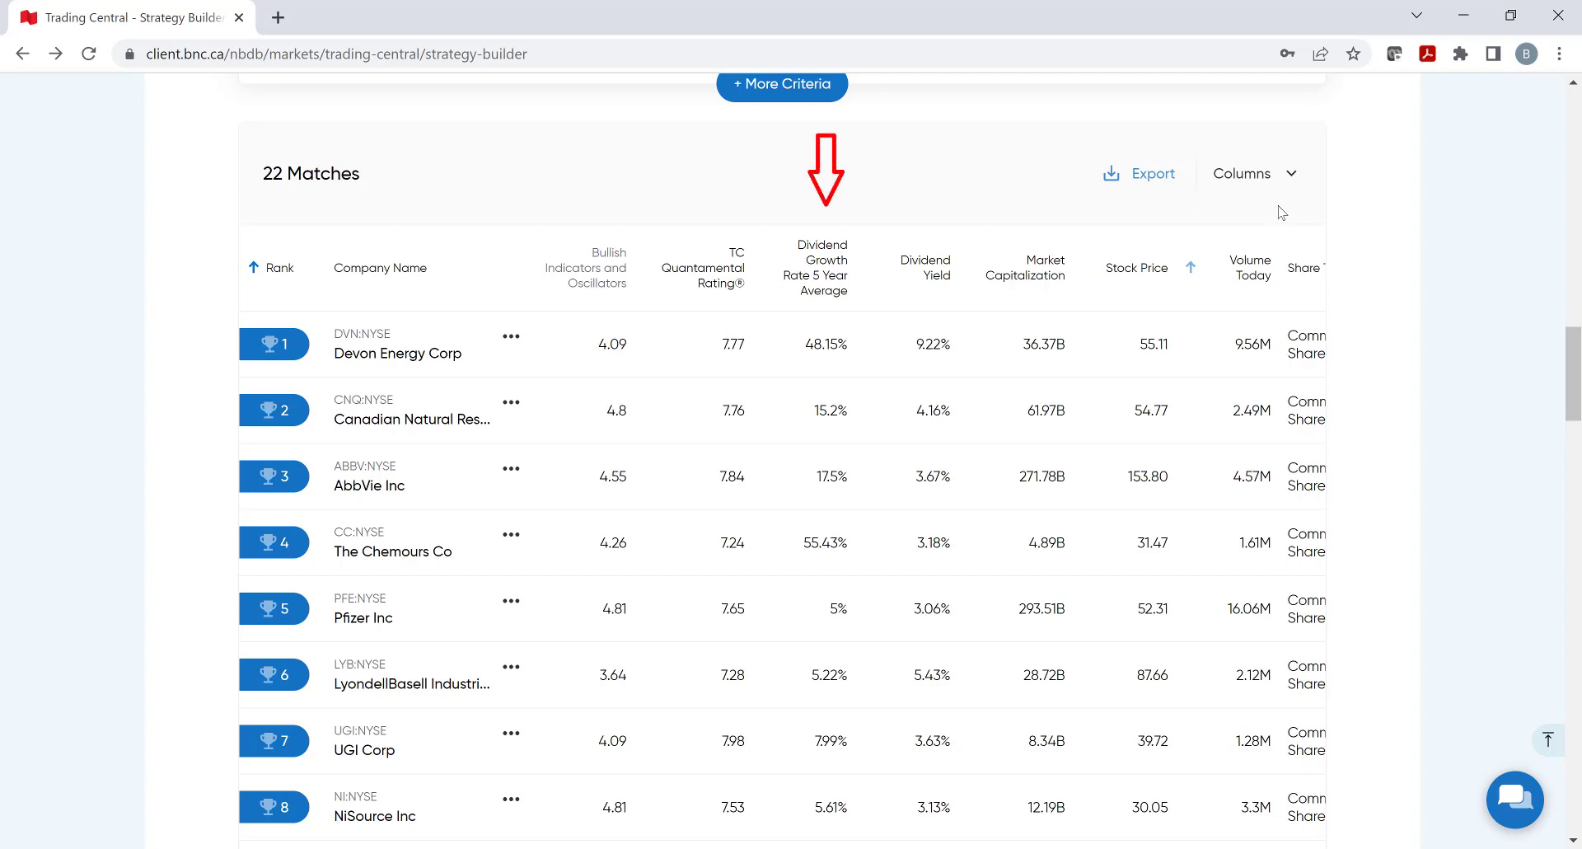
left_click(833, 276)
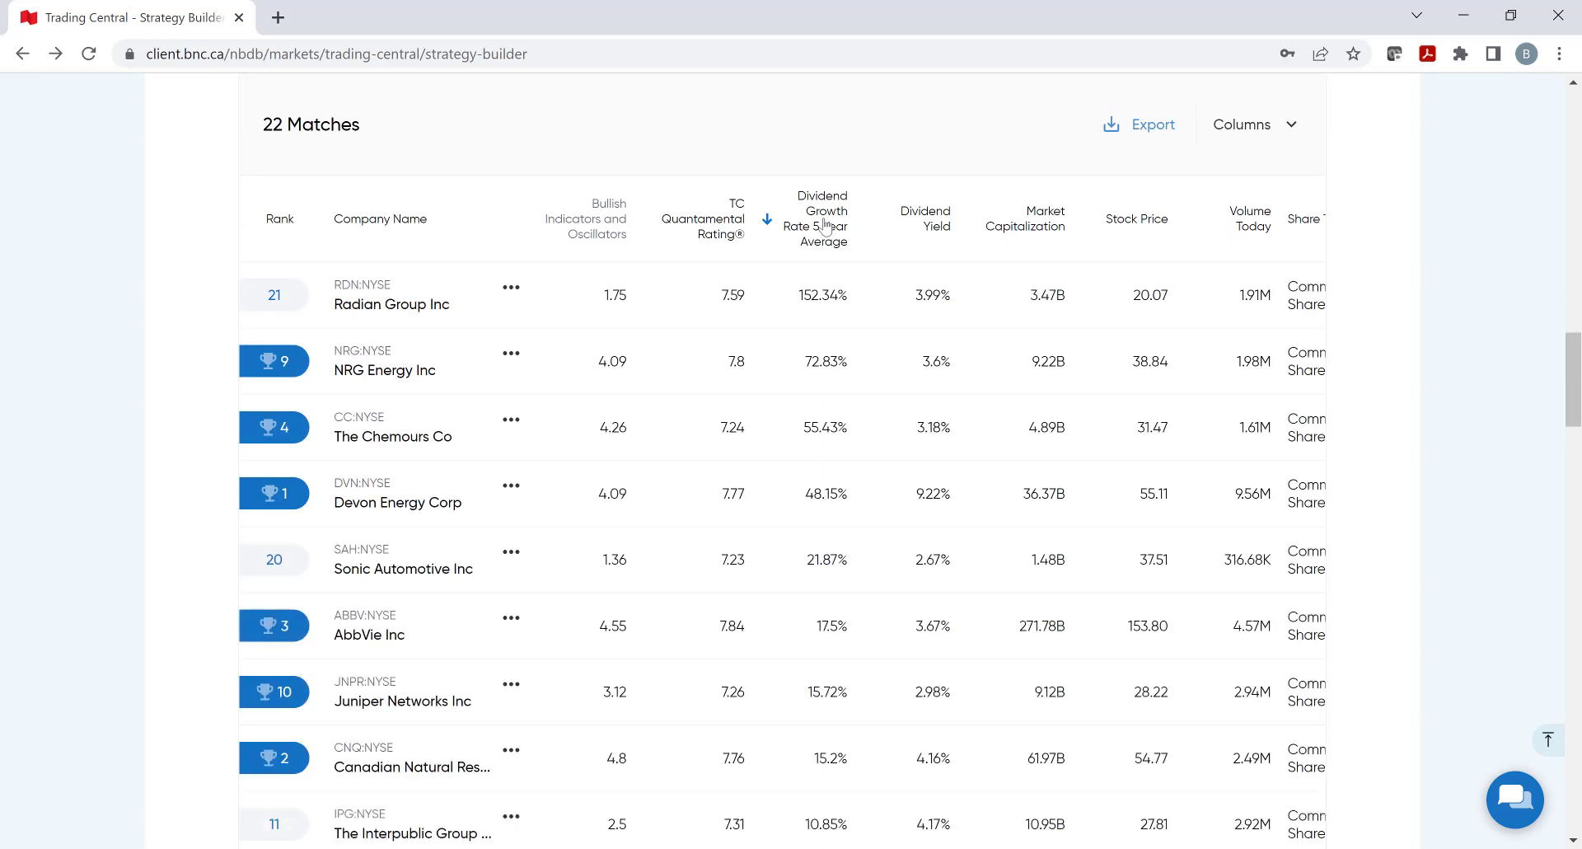
- Hide the Share Type and Volume Today columns from the results table
left_click(1297, 132)
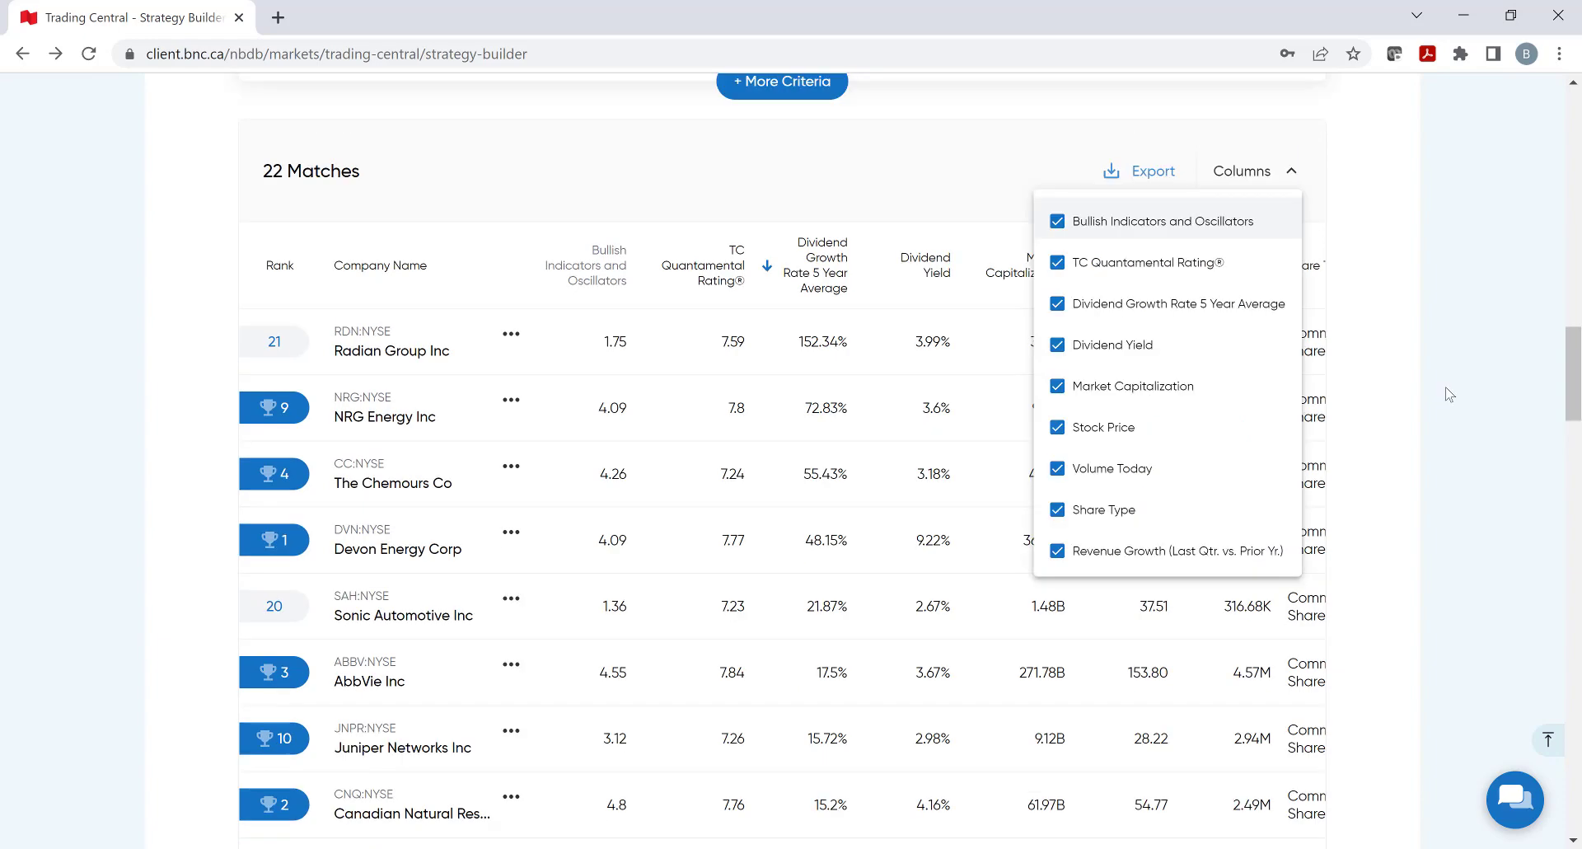
left_click(1059, 511)
left_click(1057, 468)
left_click(1408, 418)
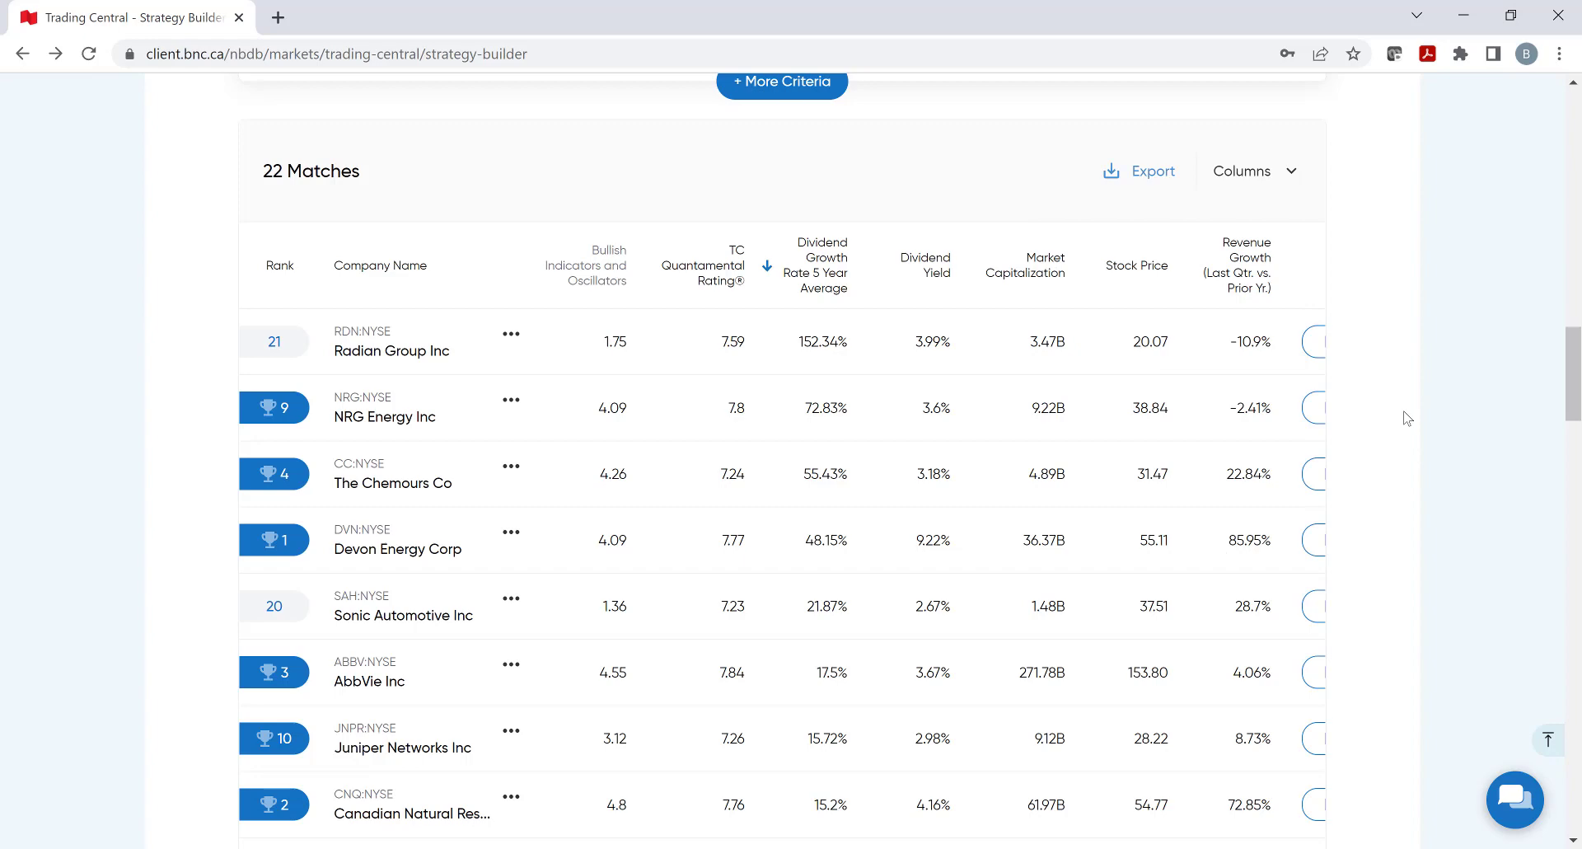
- Backtest against the Dow Jones Industrial Average benchmark, saving the version as 'ABC'
scroll(1574, 474, "down", 1)
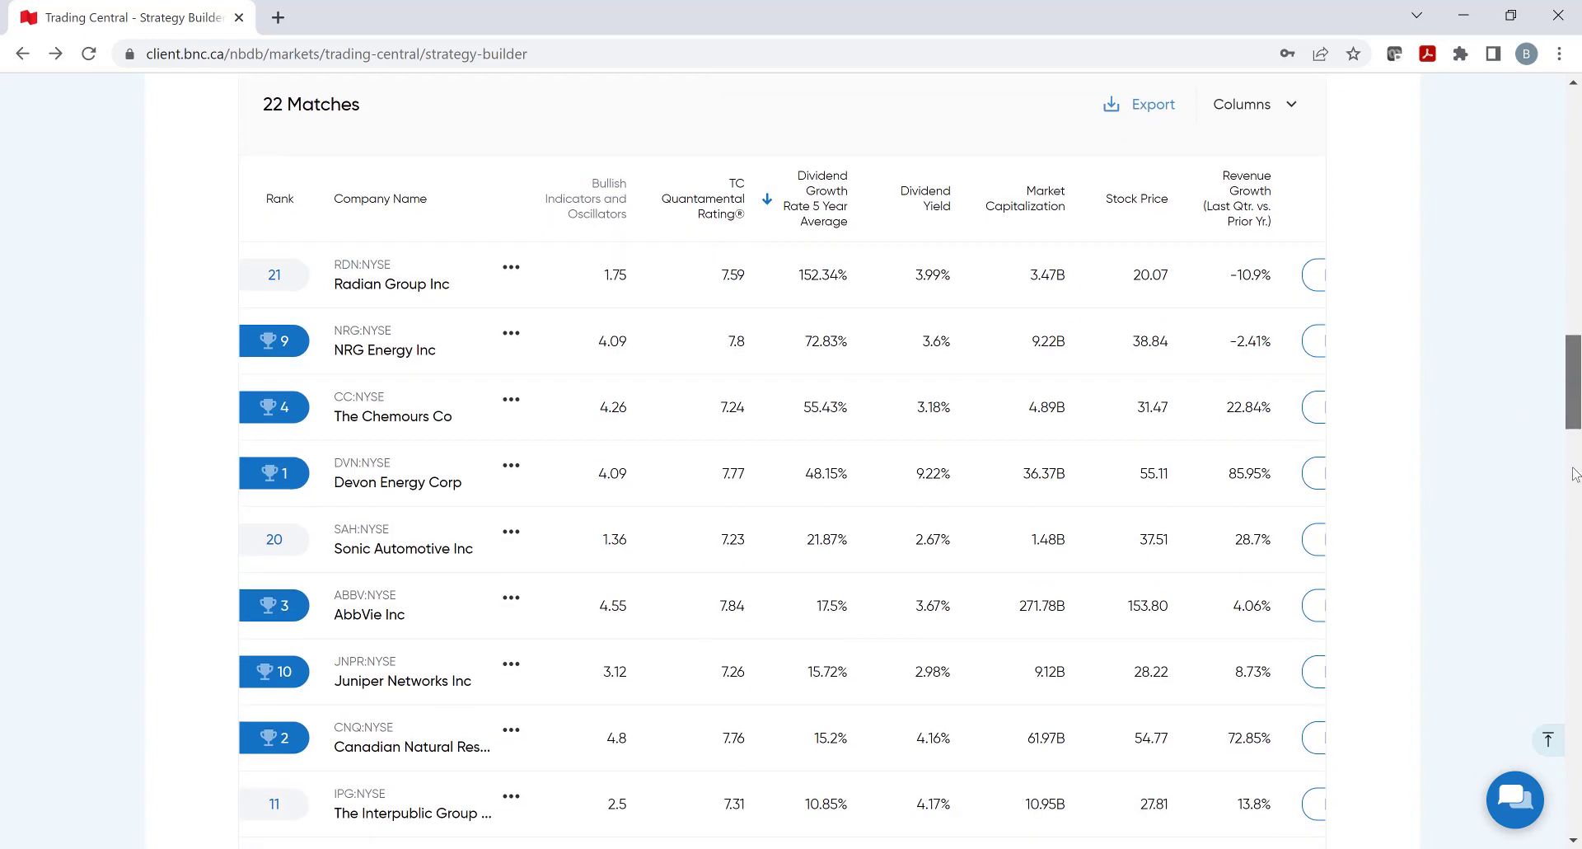
scroll(1574, 474, "down", 20)
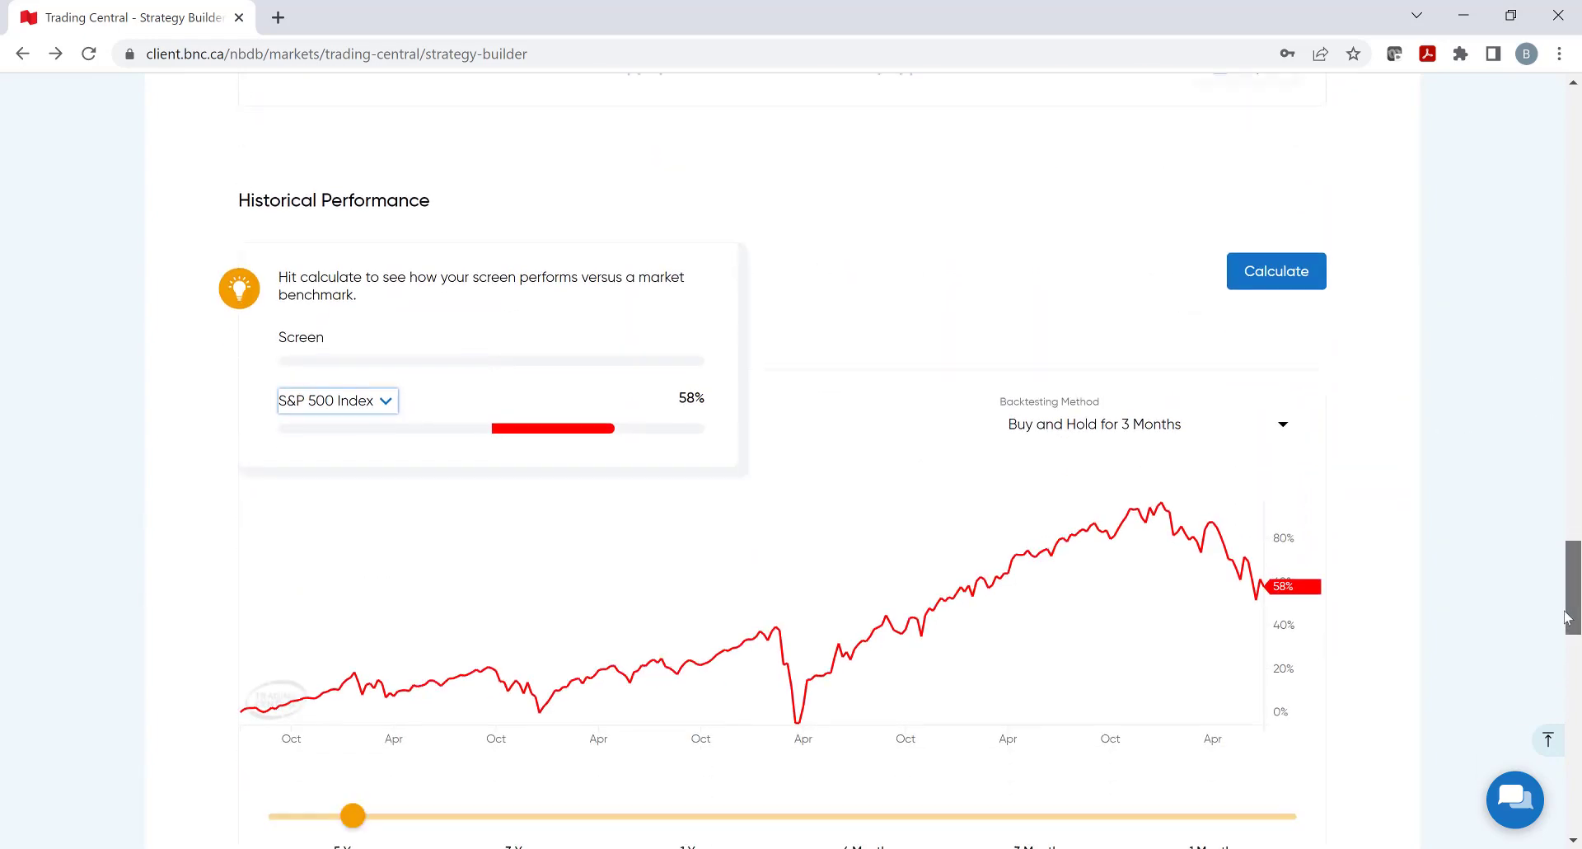
scroll(1567, 618, "down", 1)
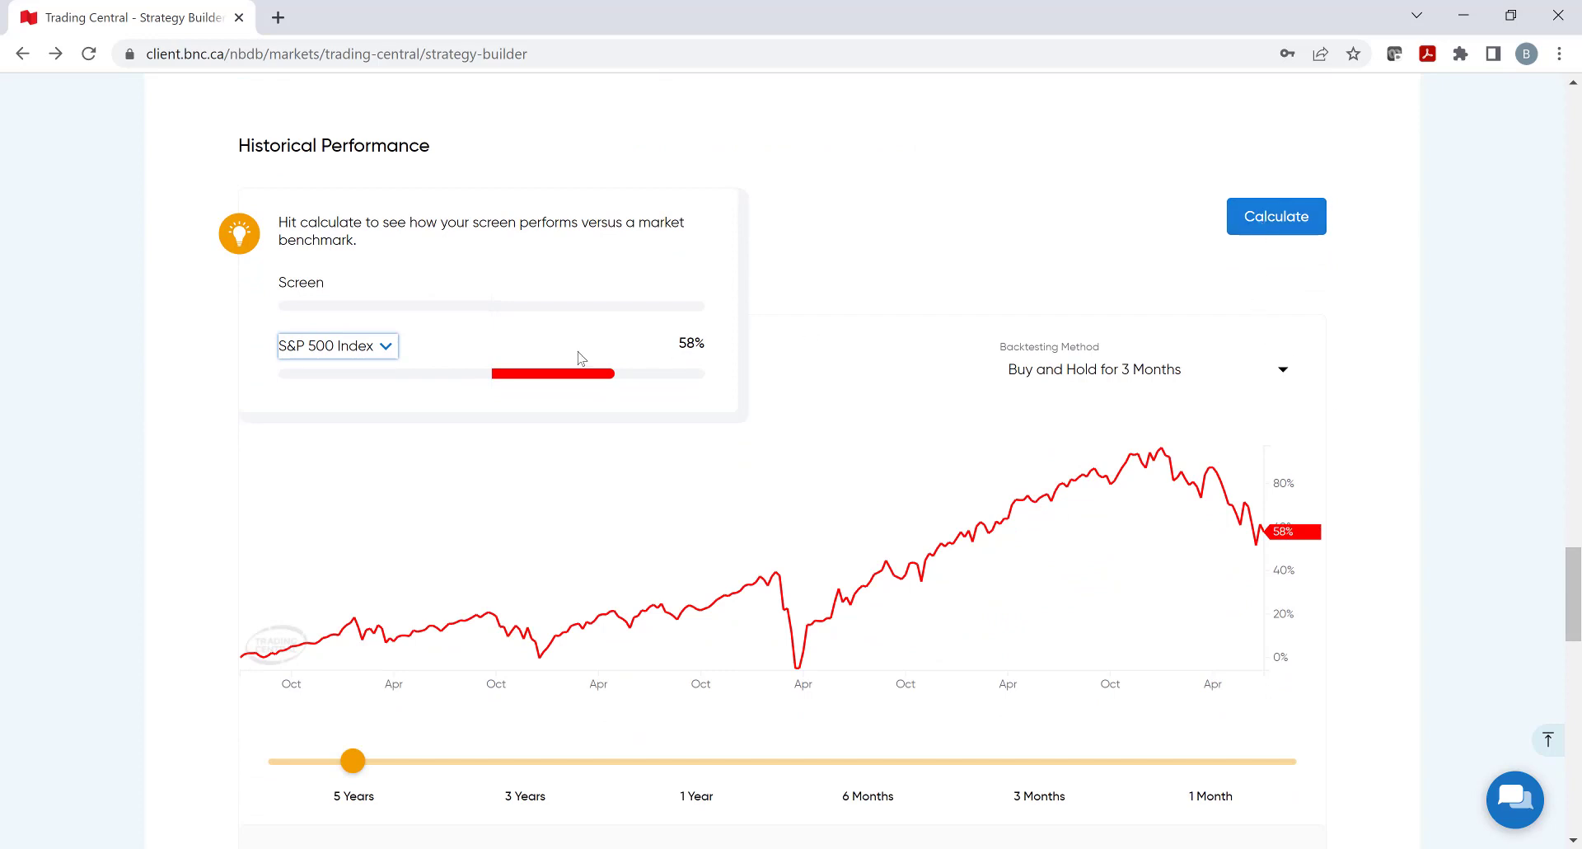
left_click(384, 350)
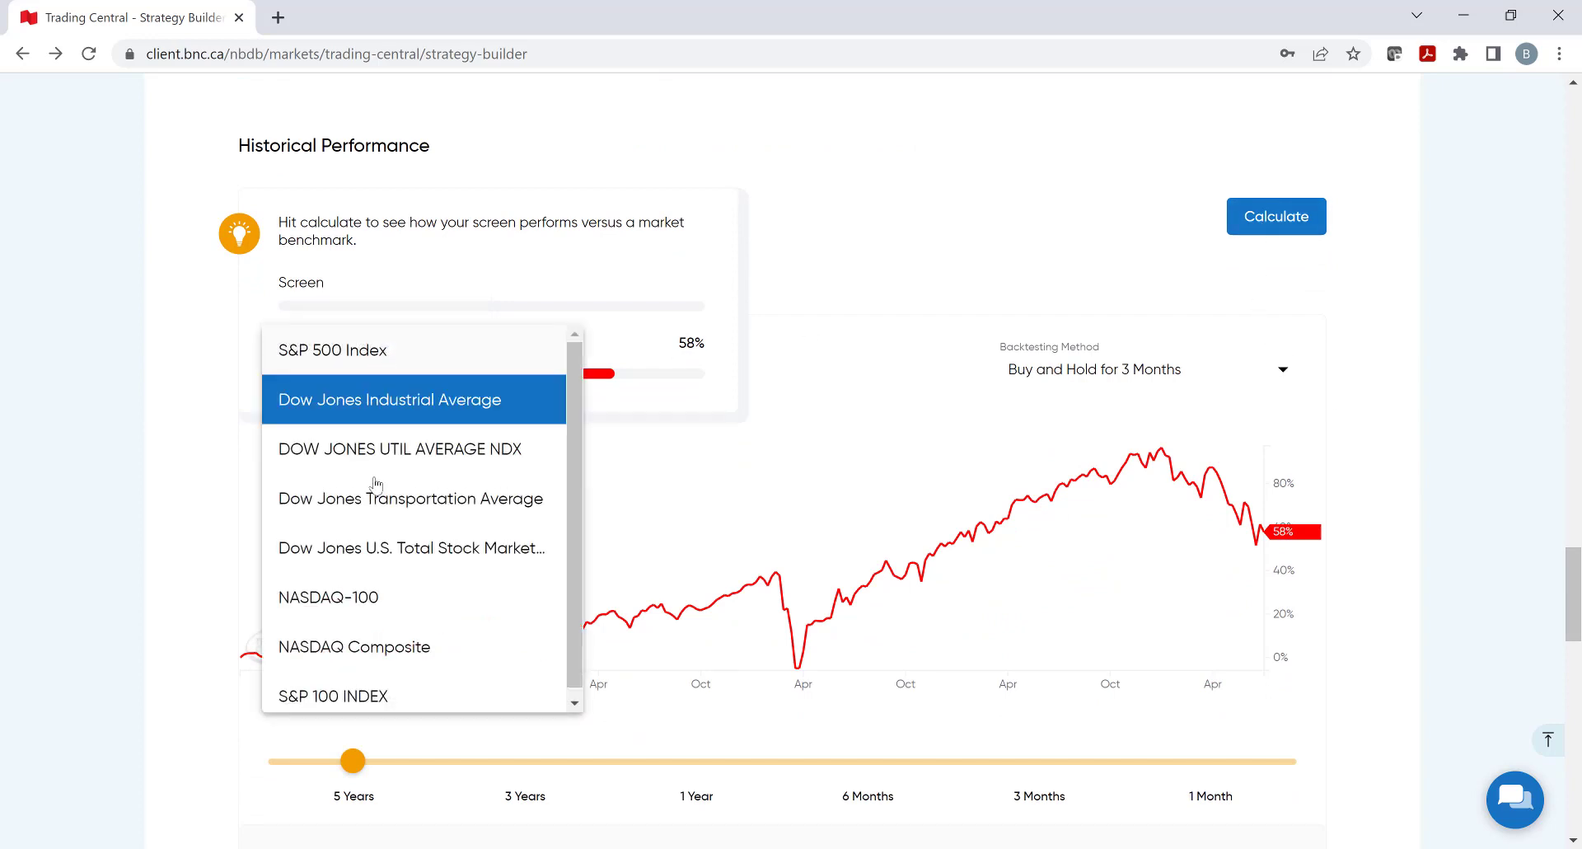
scroll(375, 462, "down", 1)
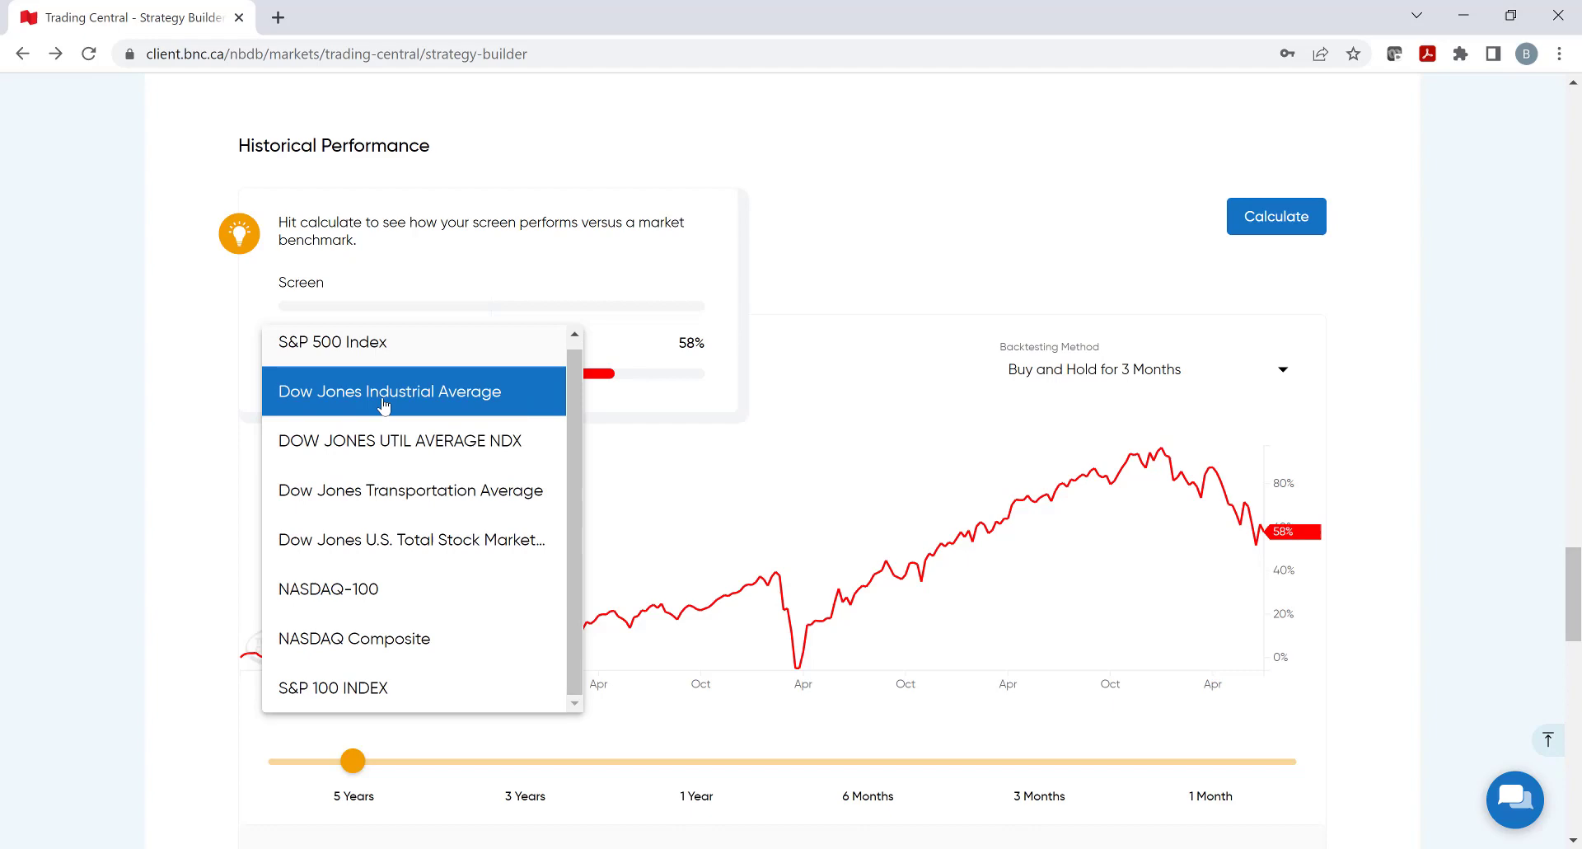
left_click(384, 392)
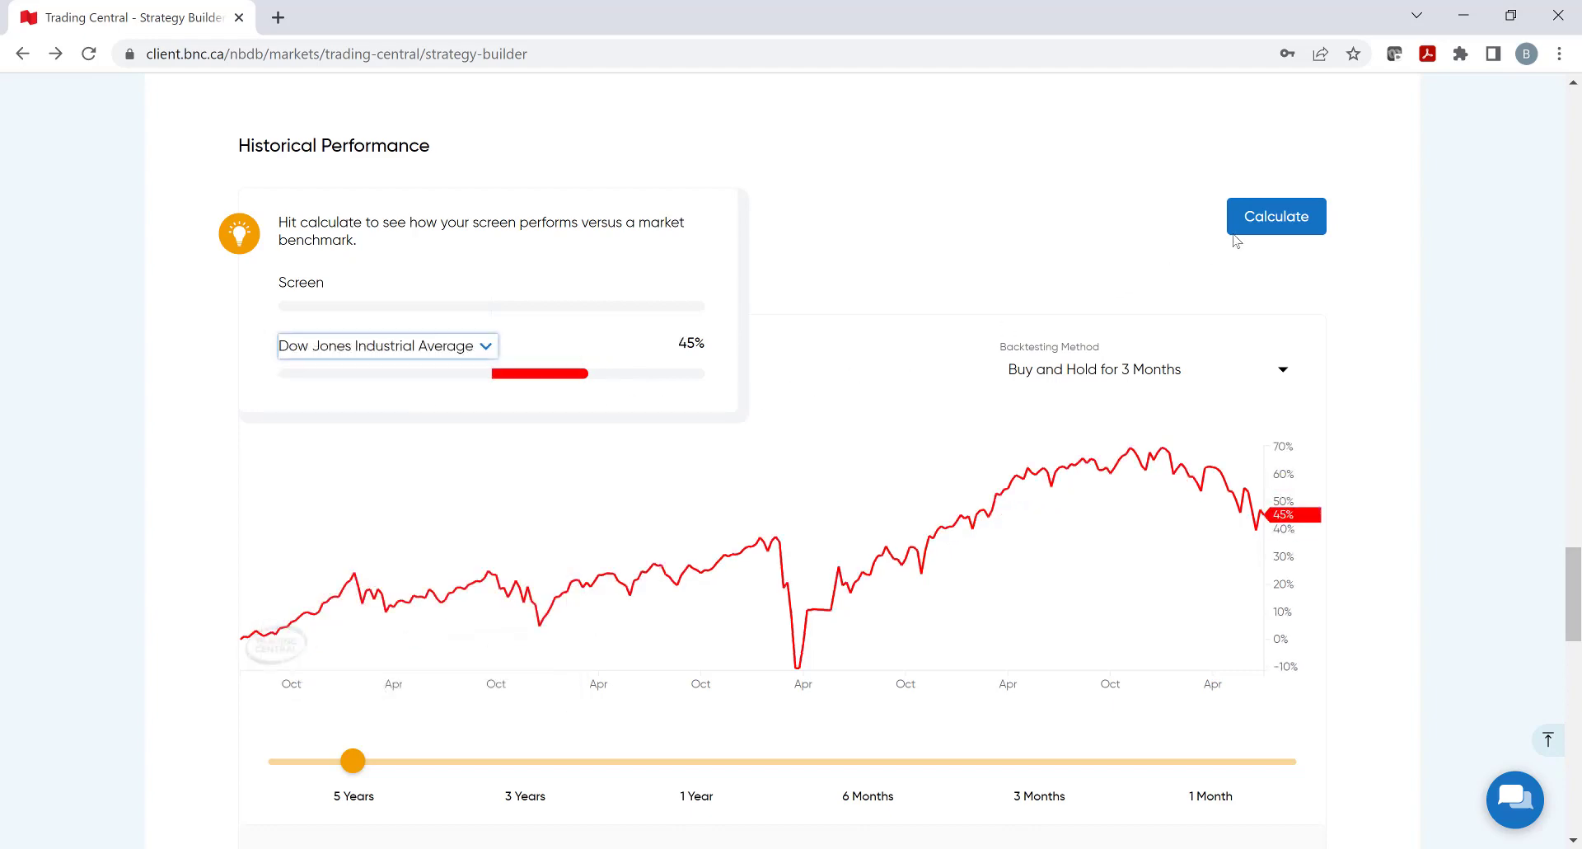
left_click(1269, 218)
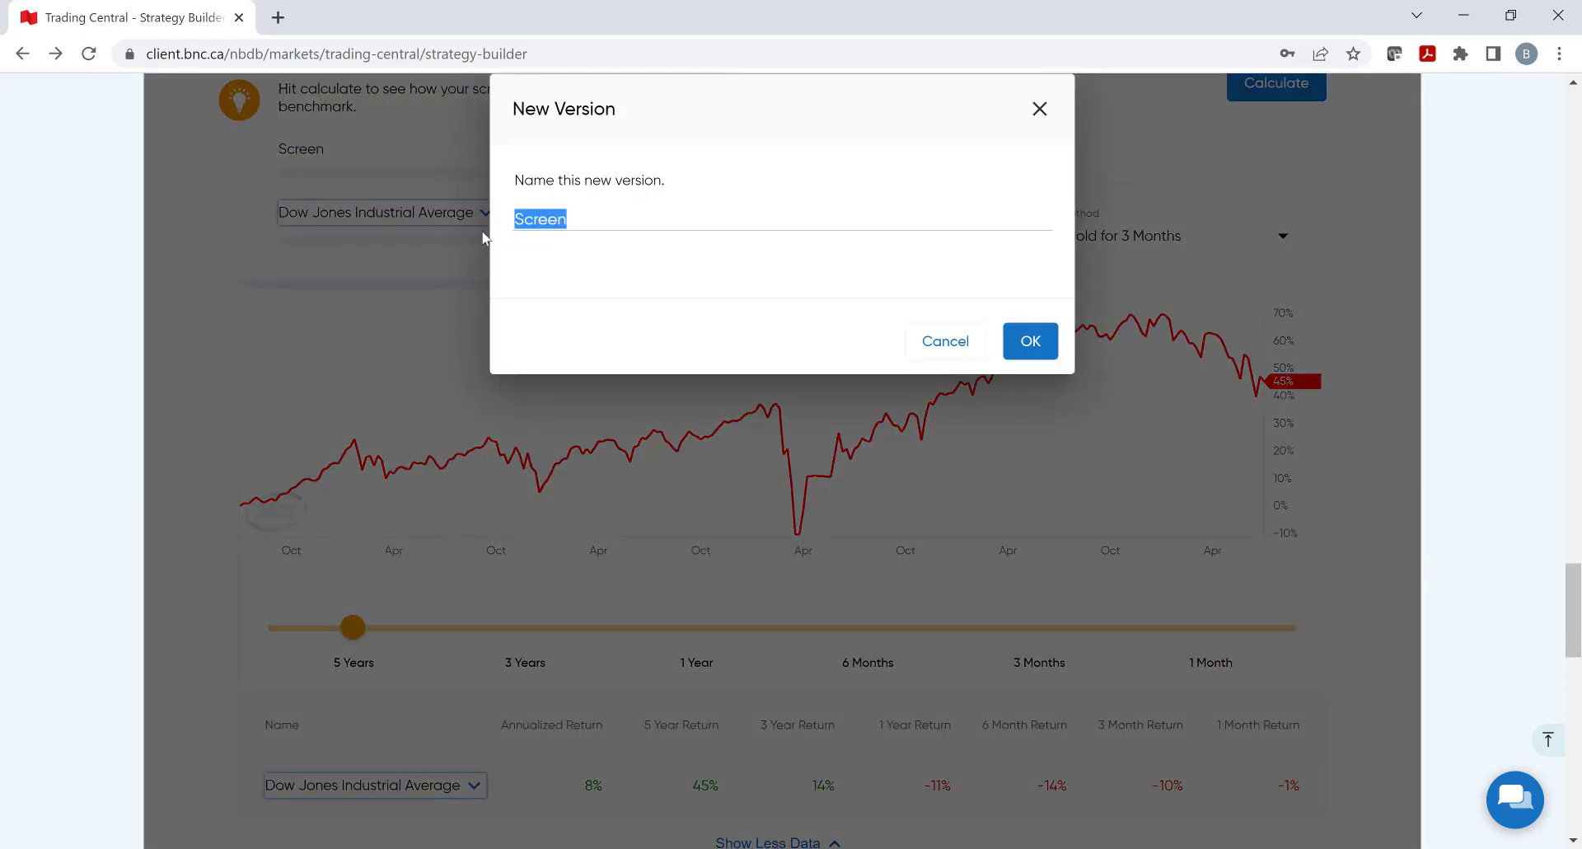
type("ABC")
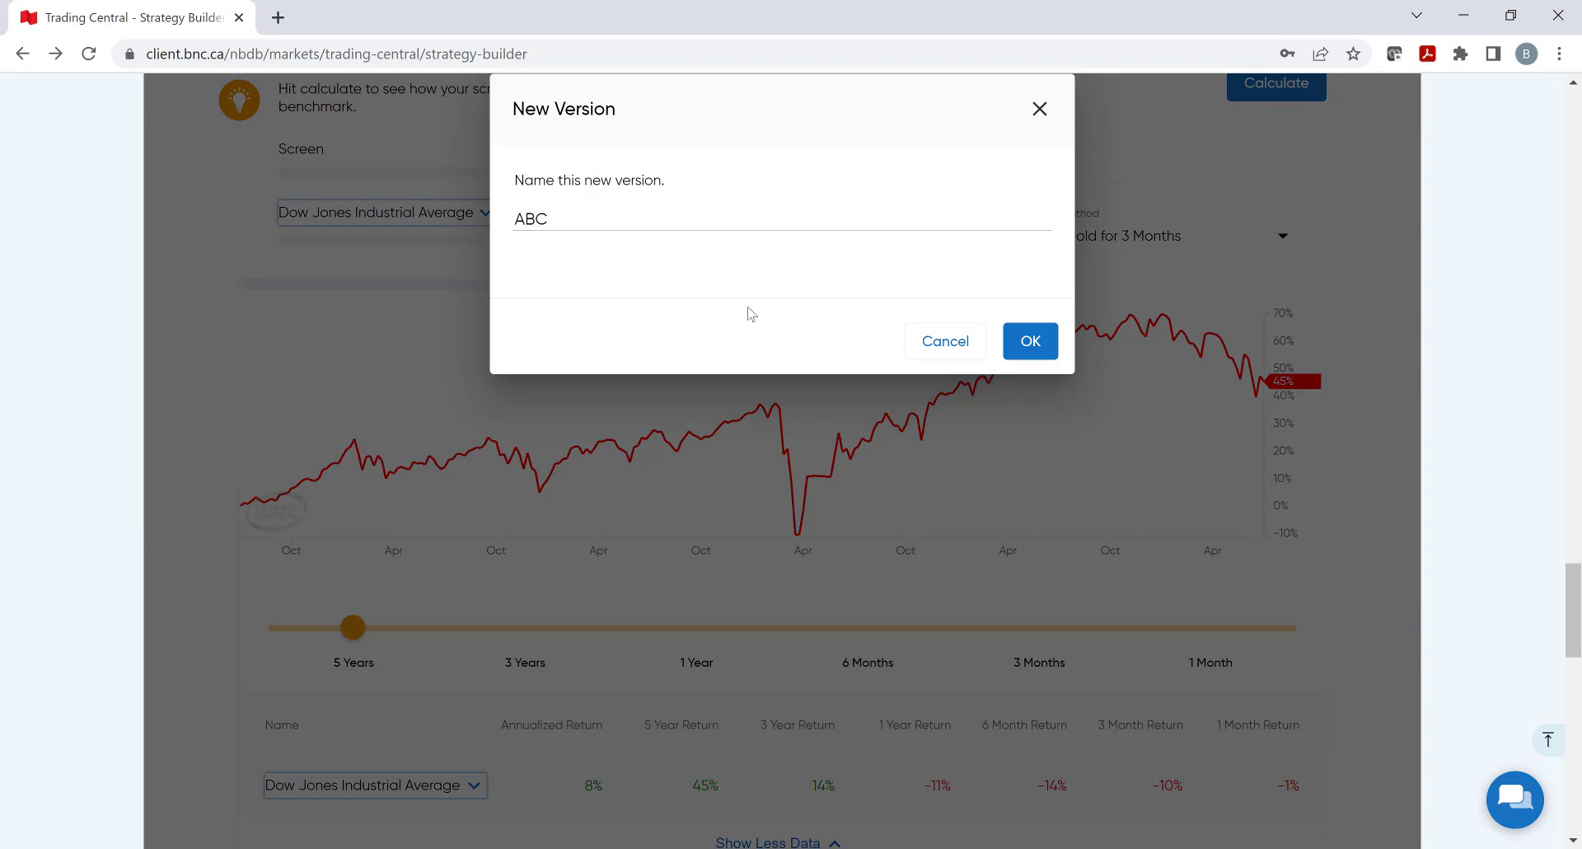
left_click(1030, 345)
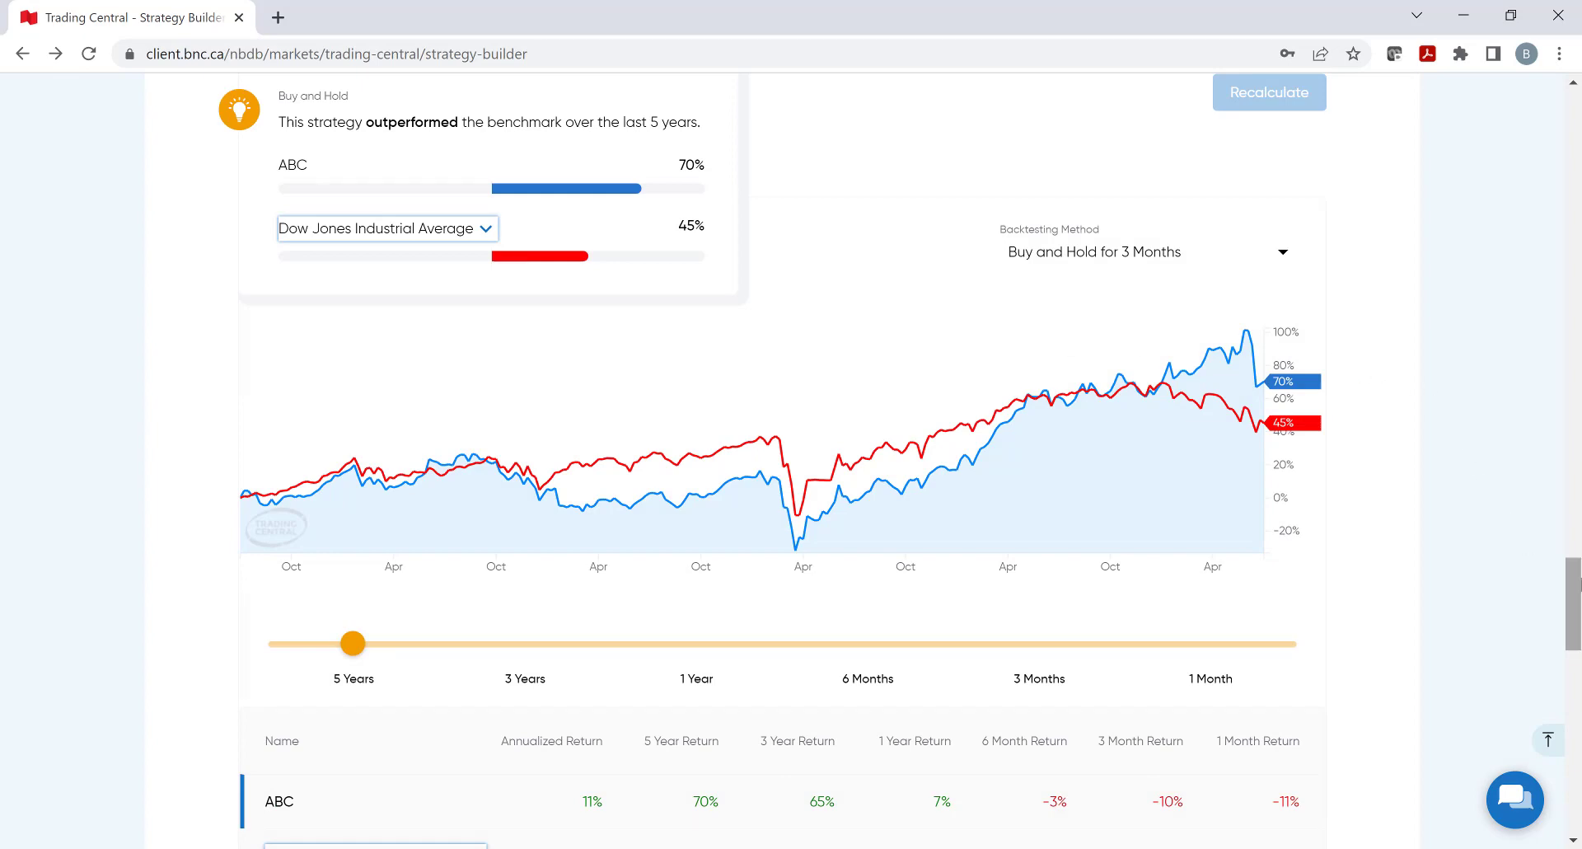
left_click_drag(1577, 583, 1577, 628)
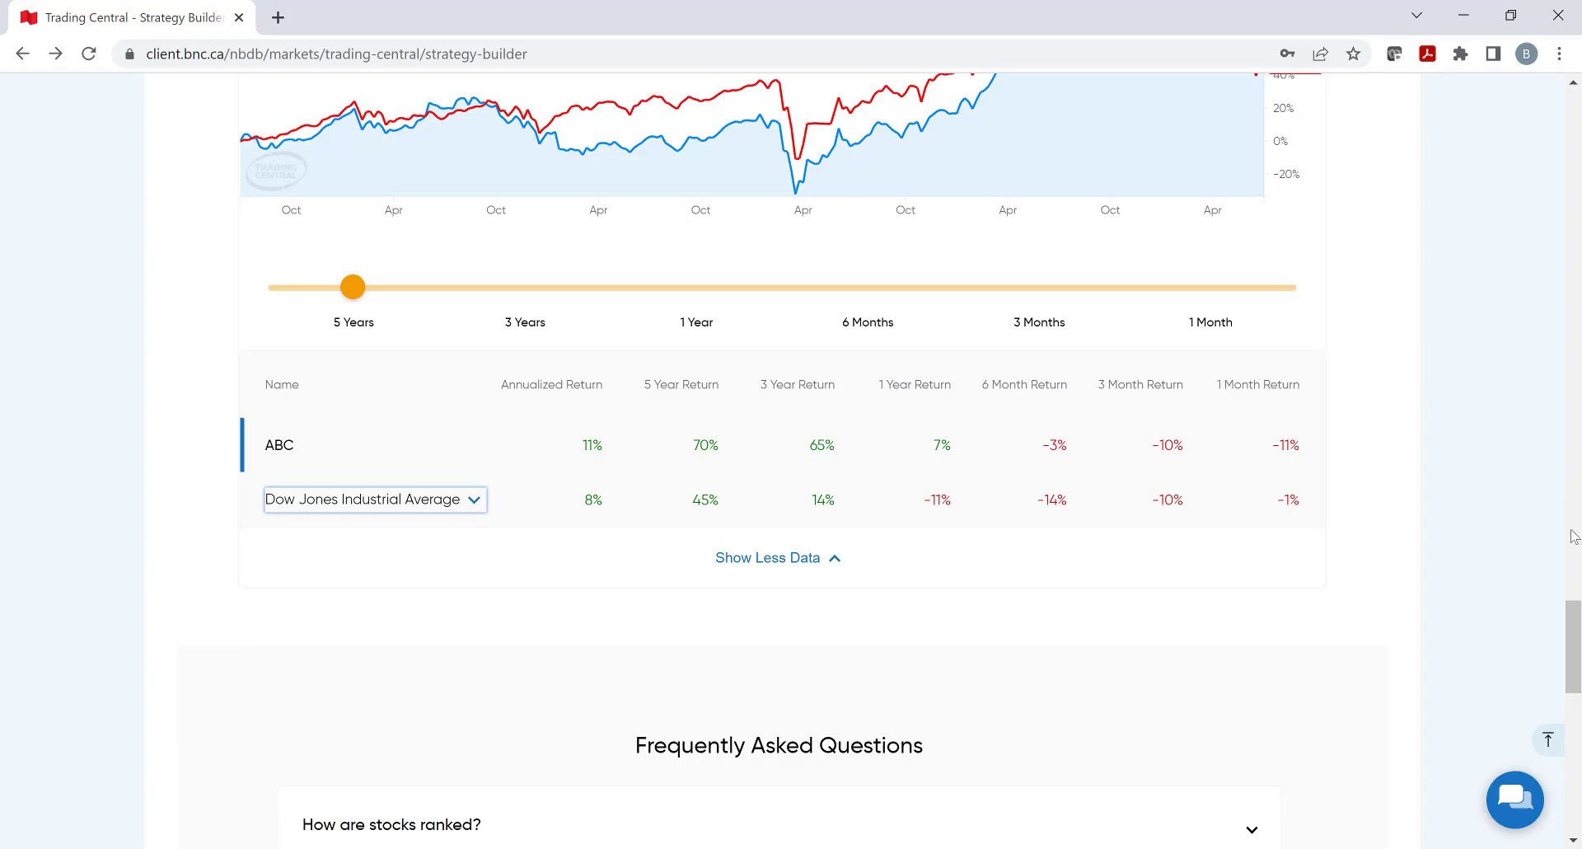
scroll(1578, 483, "up", 1)
- Open the Save Screen form and enter ABC as the screen name
left_click_drag(1574, 629, 1546, 168)
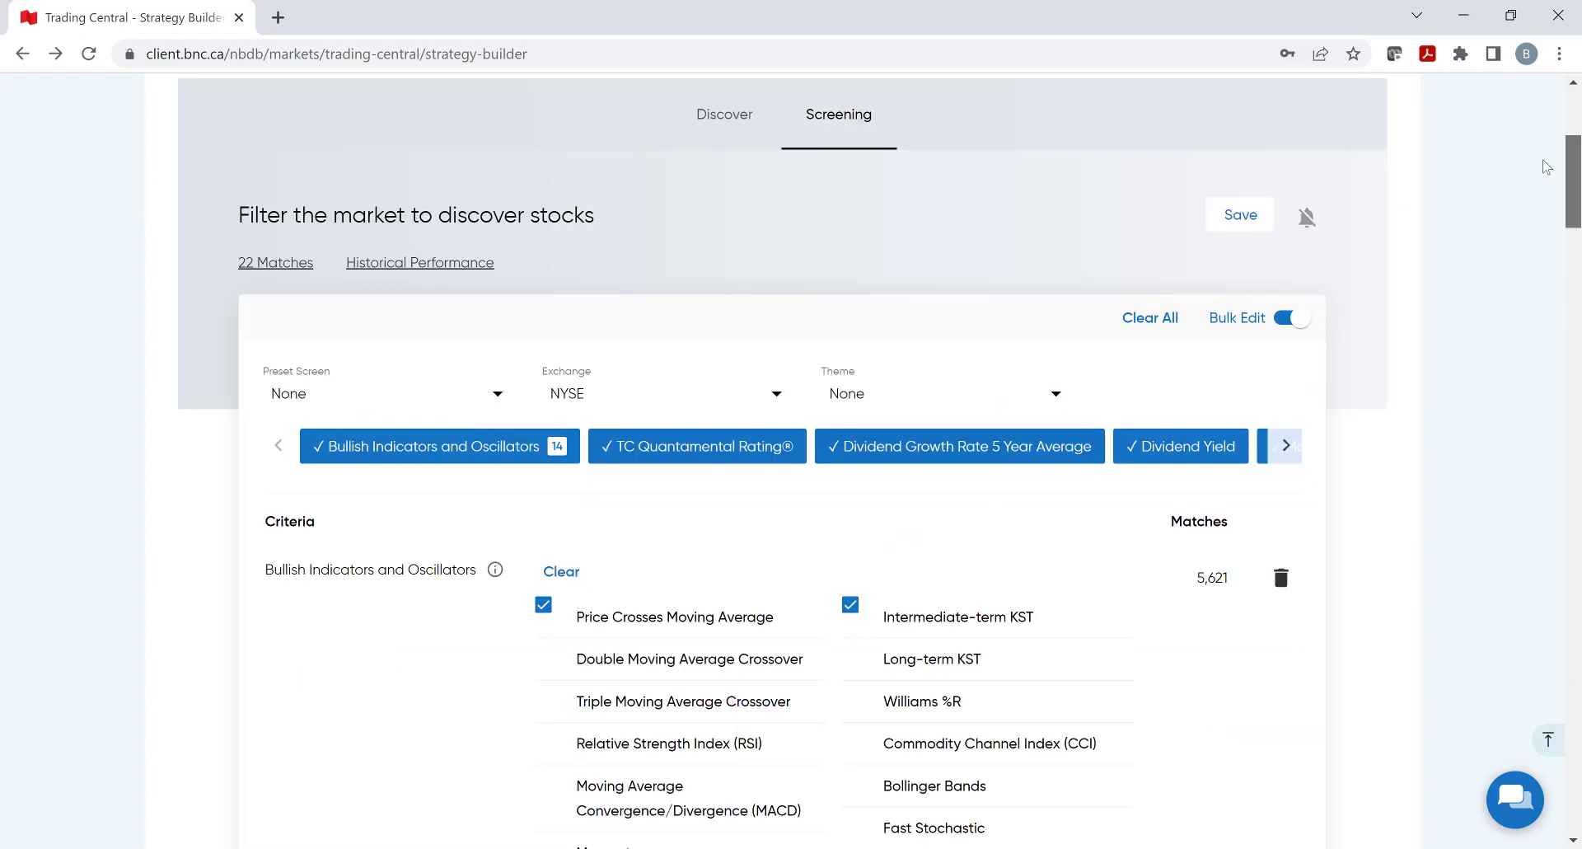
scroll(1546, 165, "up", 1)
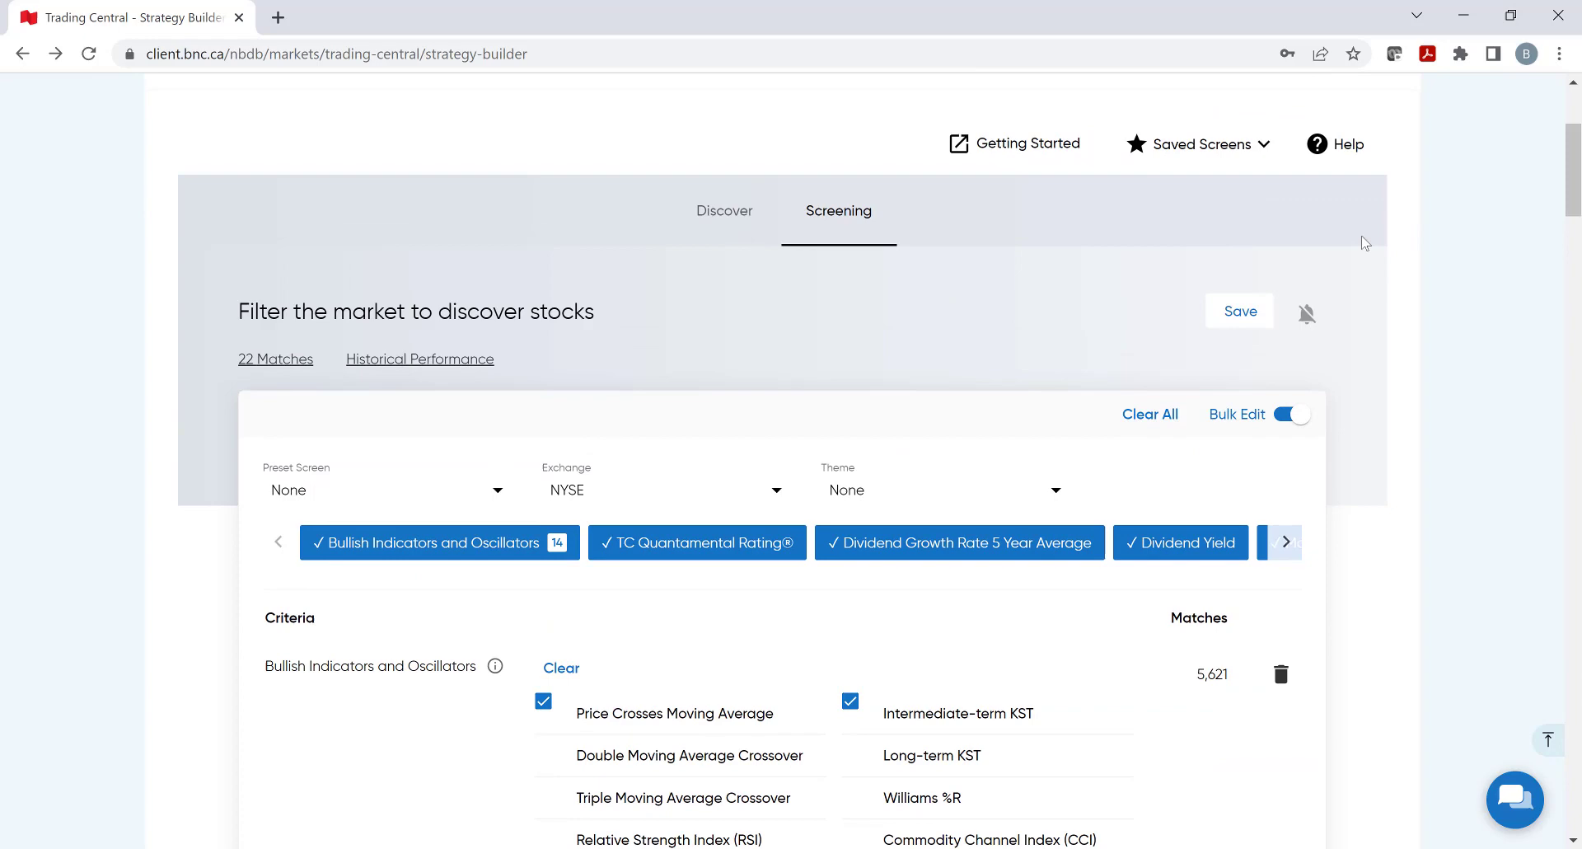
left_click(1242, 314)
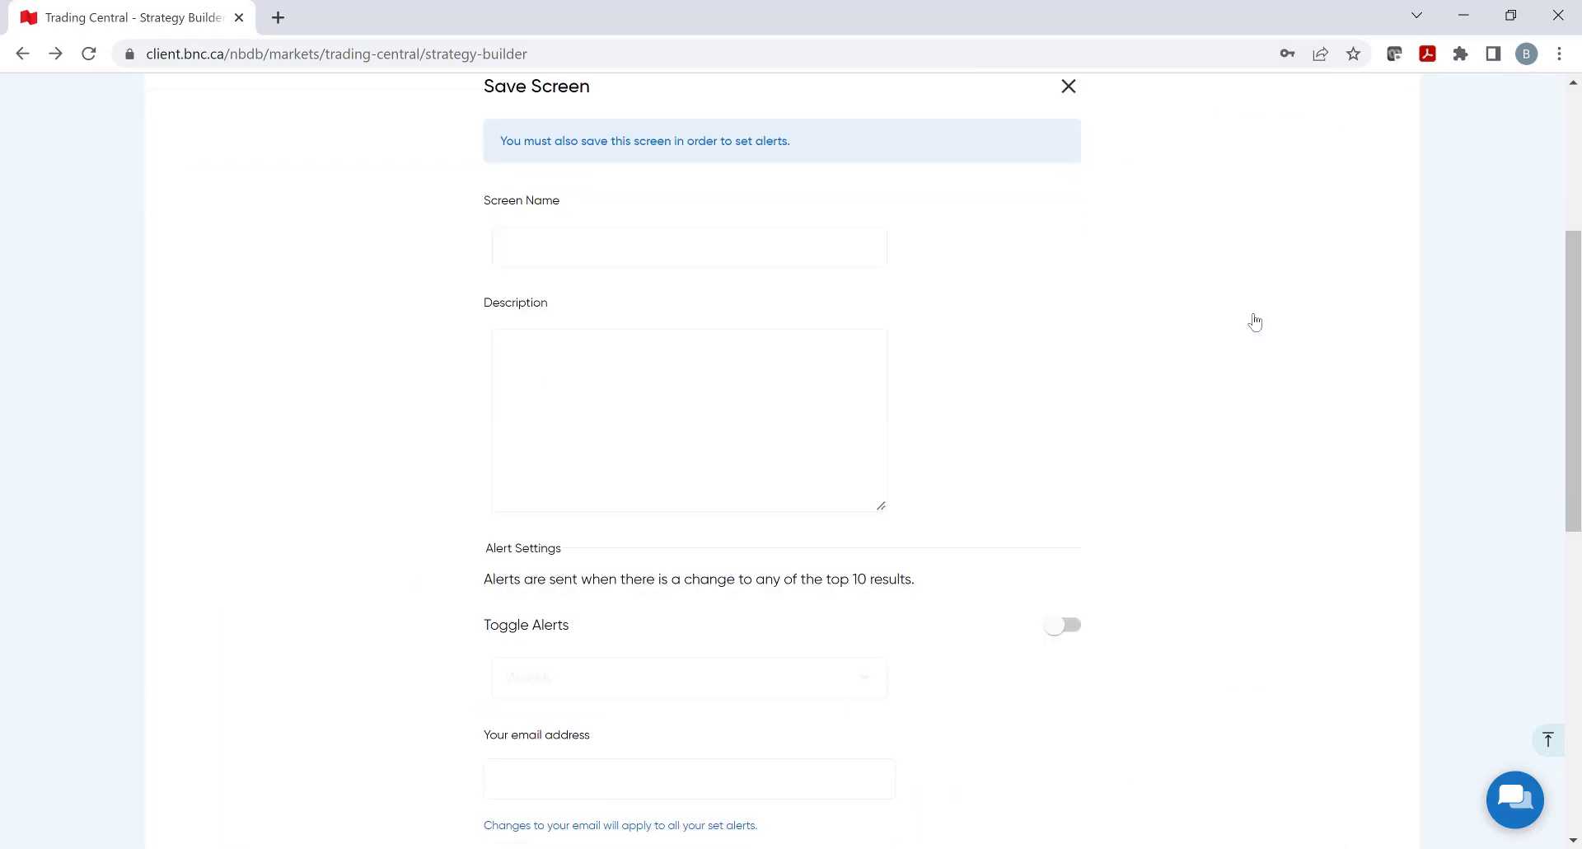
left_click(832, 243)
type("ABC")
- Try turning on alerts and viewing the frequency choices, then leave alerts off with Private kept
left_click(1066, 626)
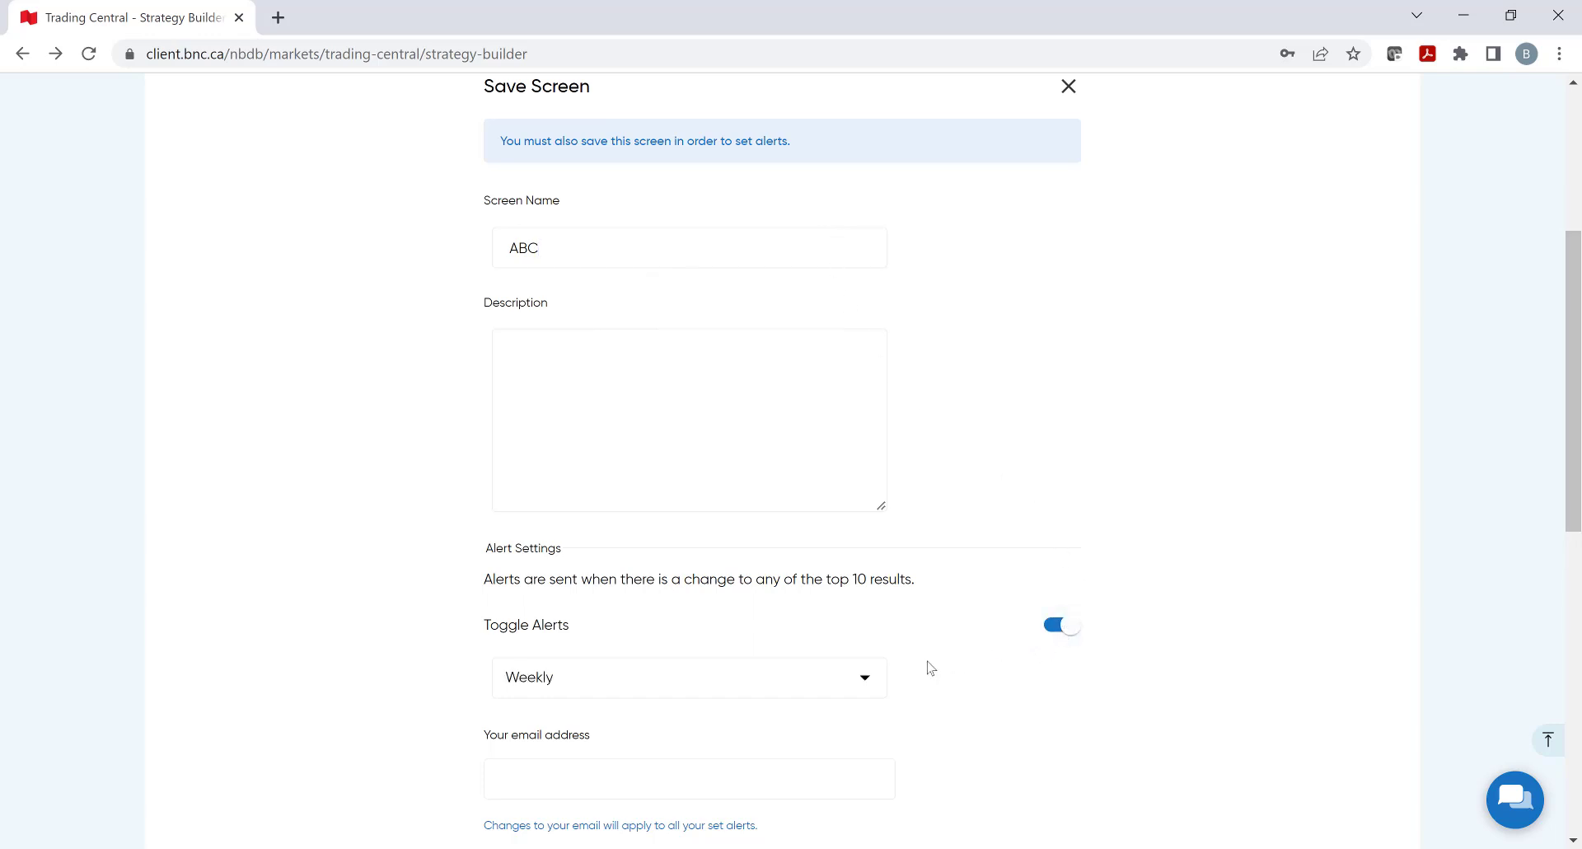
left_click(876, 685)
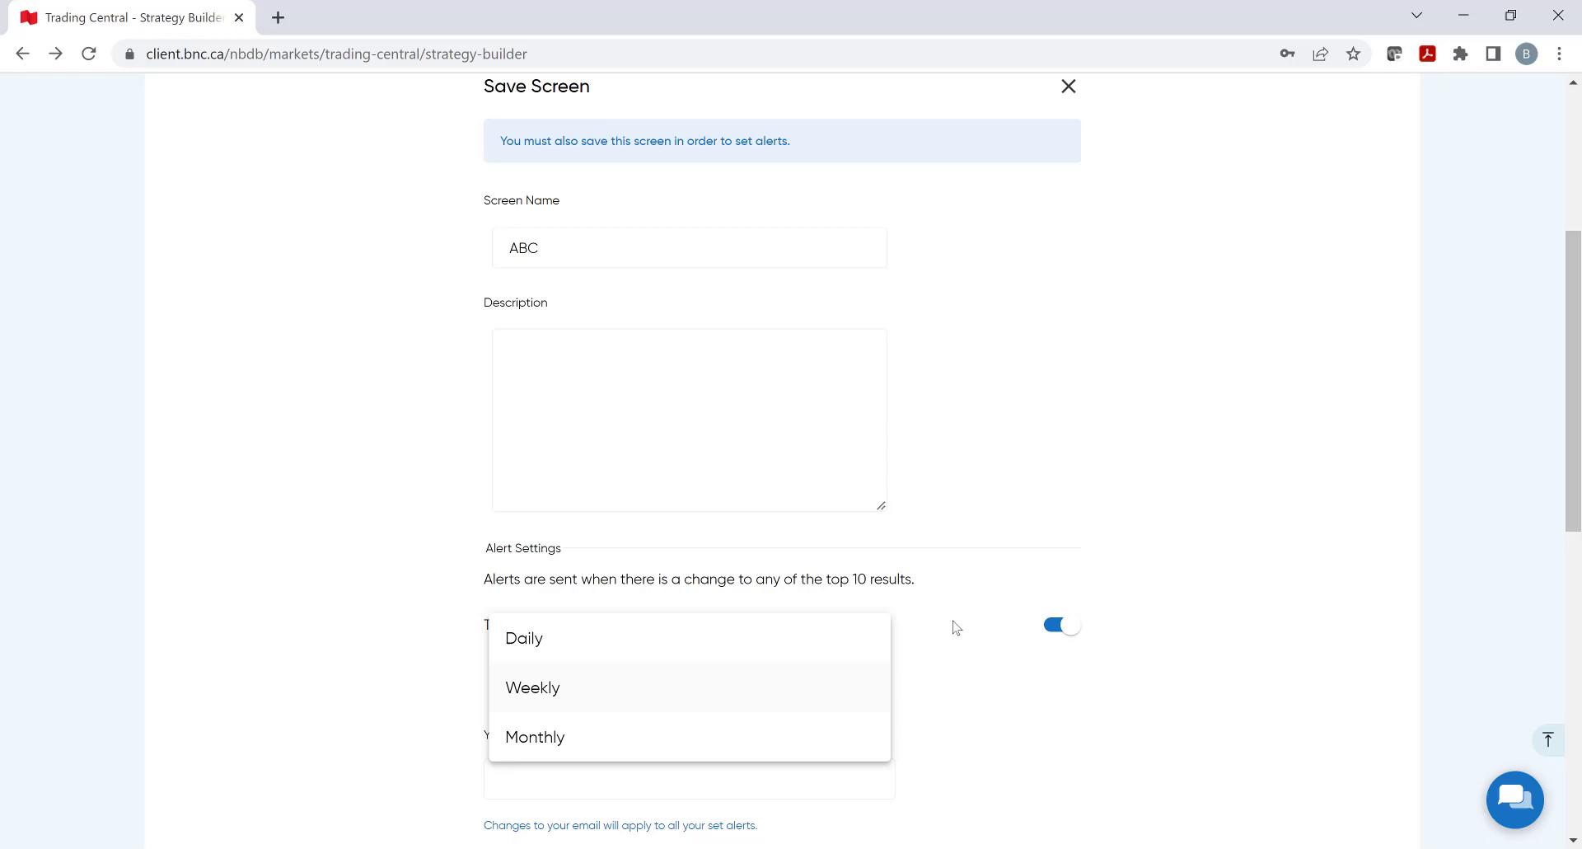
left_click(1058, 624)
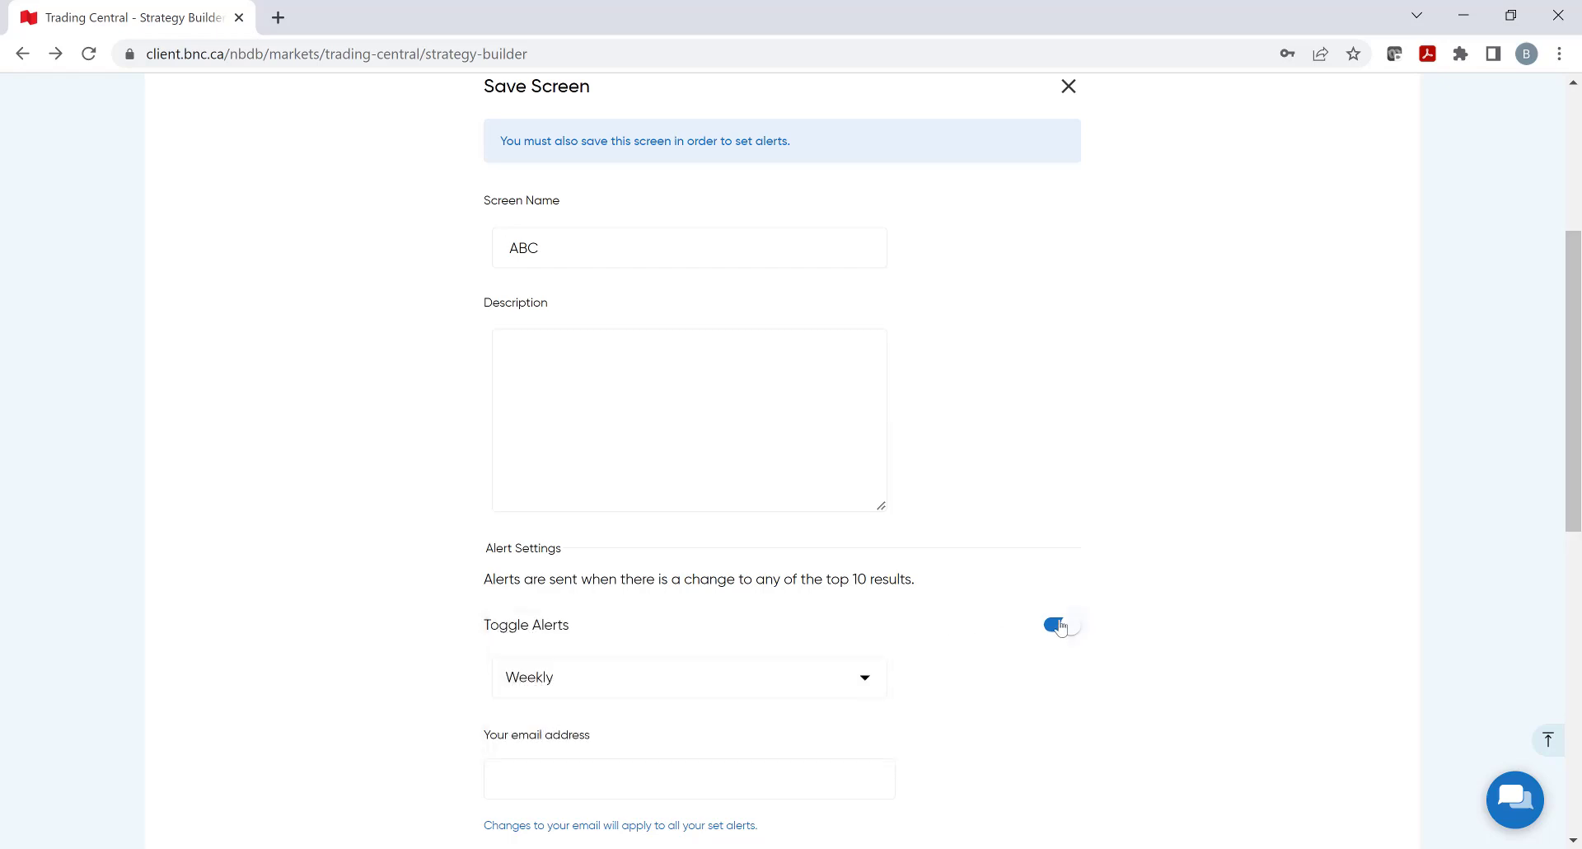
left_click(1063, 626)
scroll(1098, 659, "down", 1)
scroll(1099, 660, "down", 3)
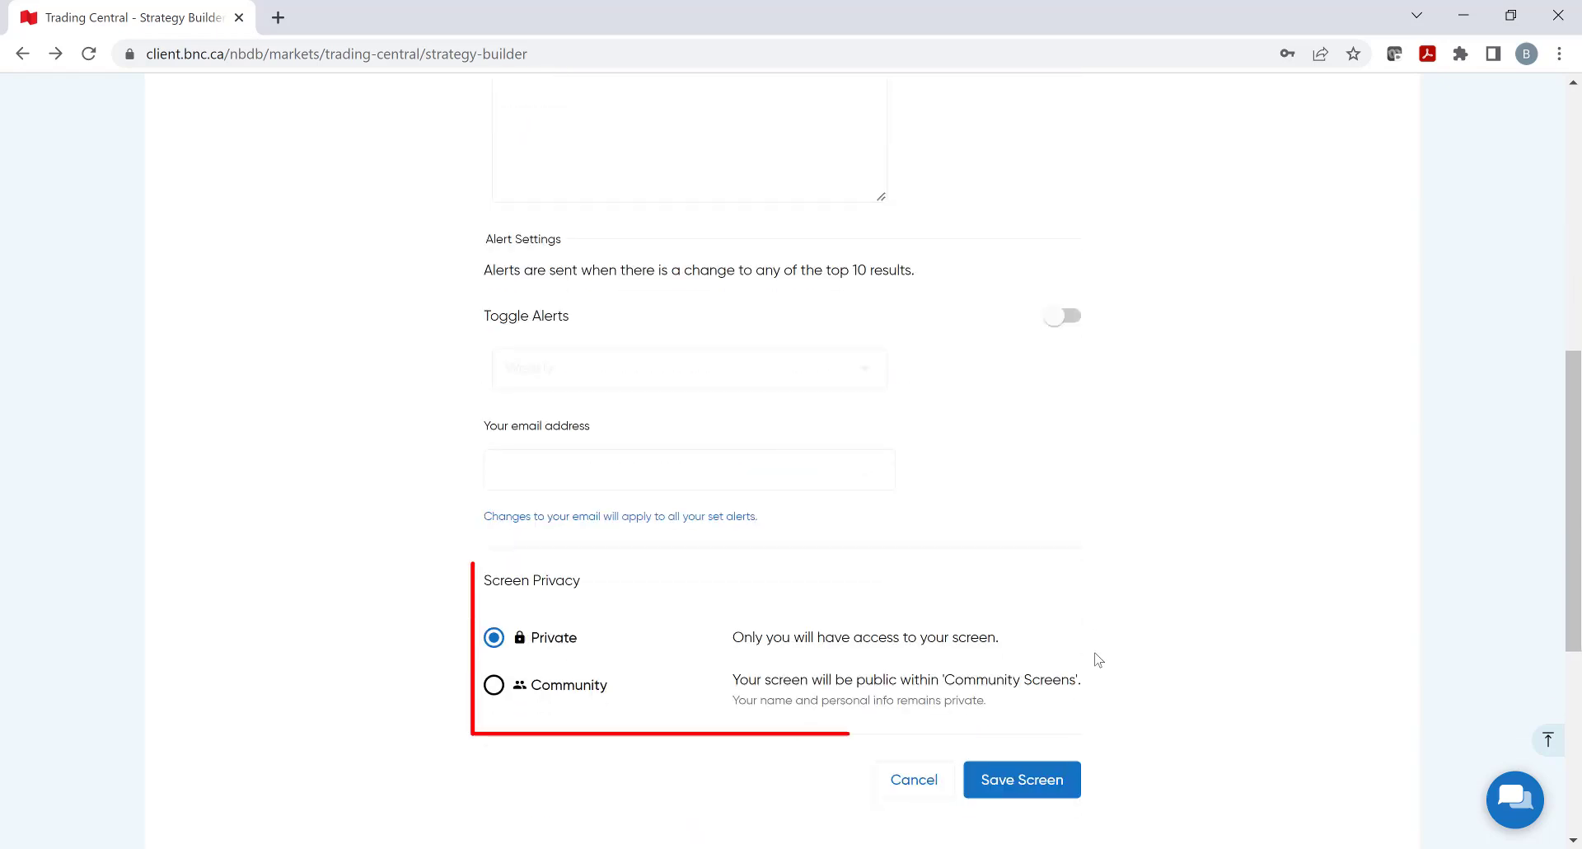
- Save screen ABC, confirm it appears under Saved Screens, then go to the FAQ section
left_click(1048, 789)
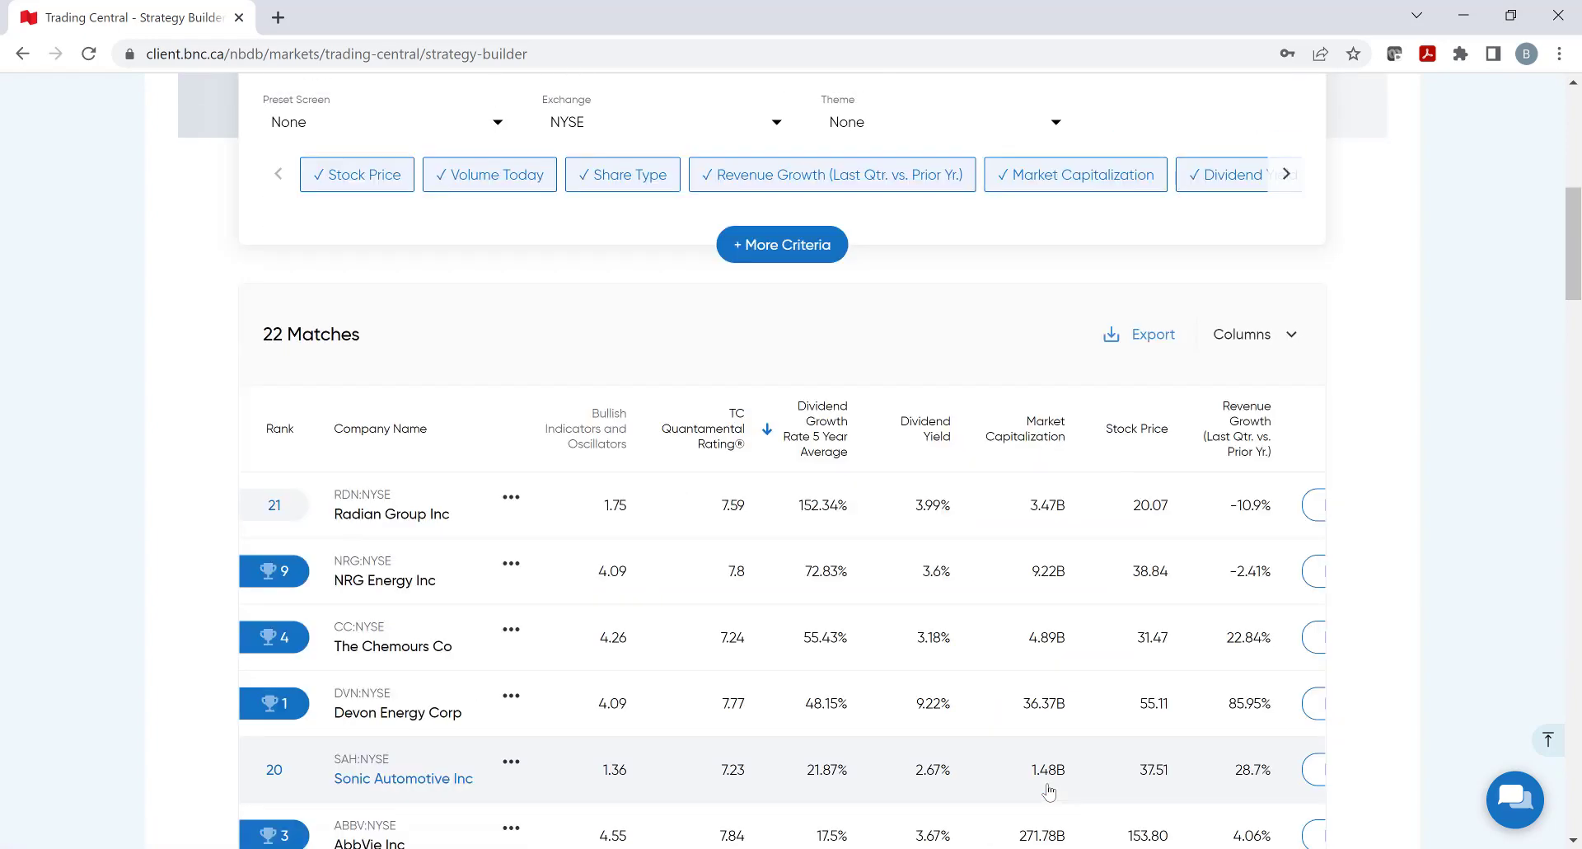
scroll(1053, 342, "up", 4)
left_click(1263, 268)
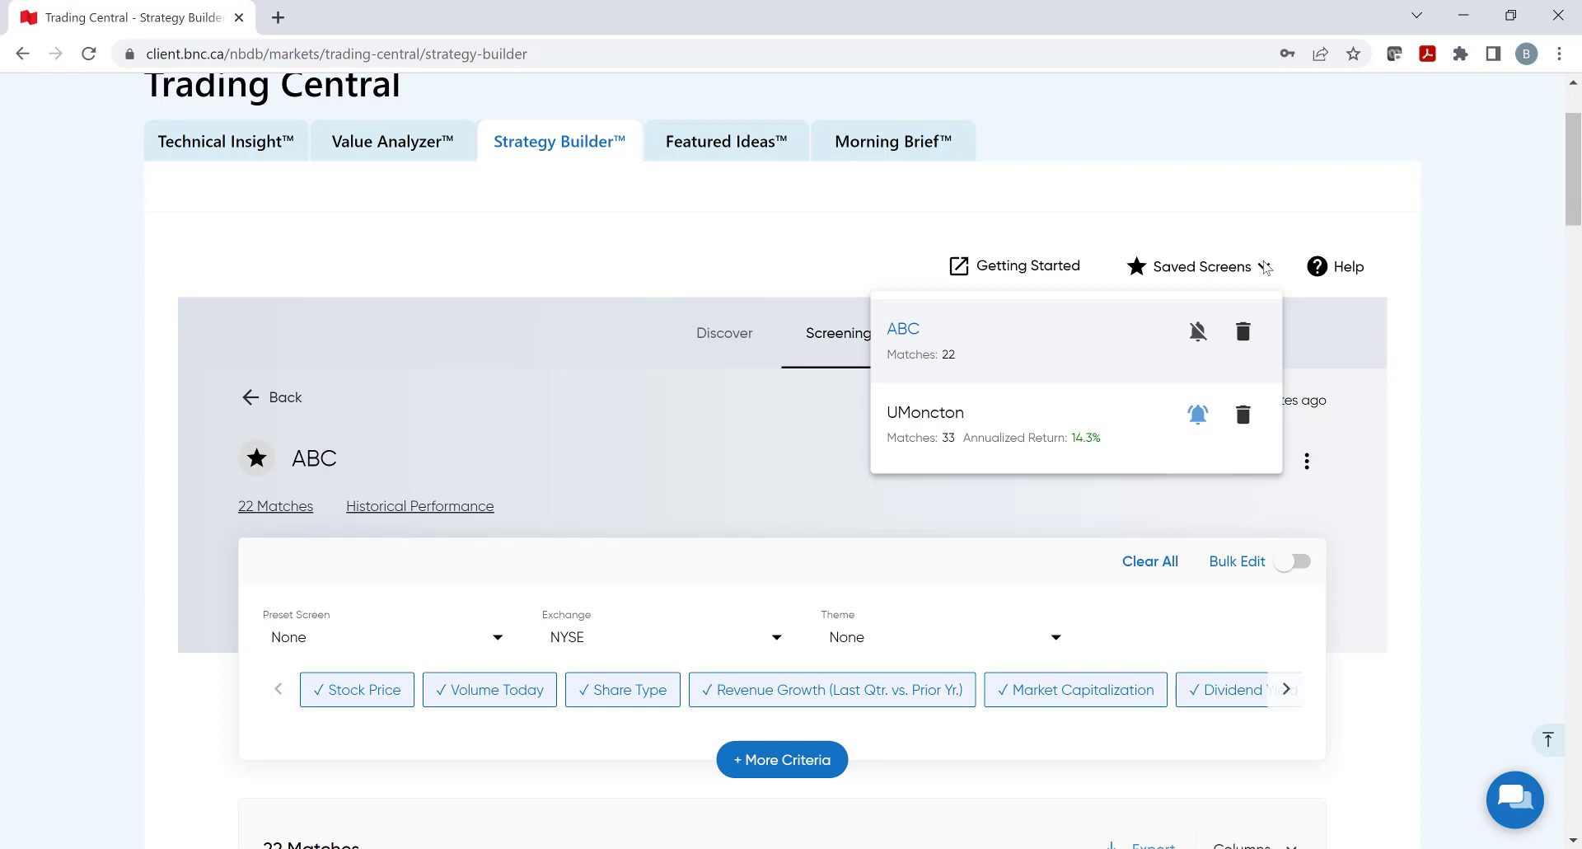
left_click(1265, 267)
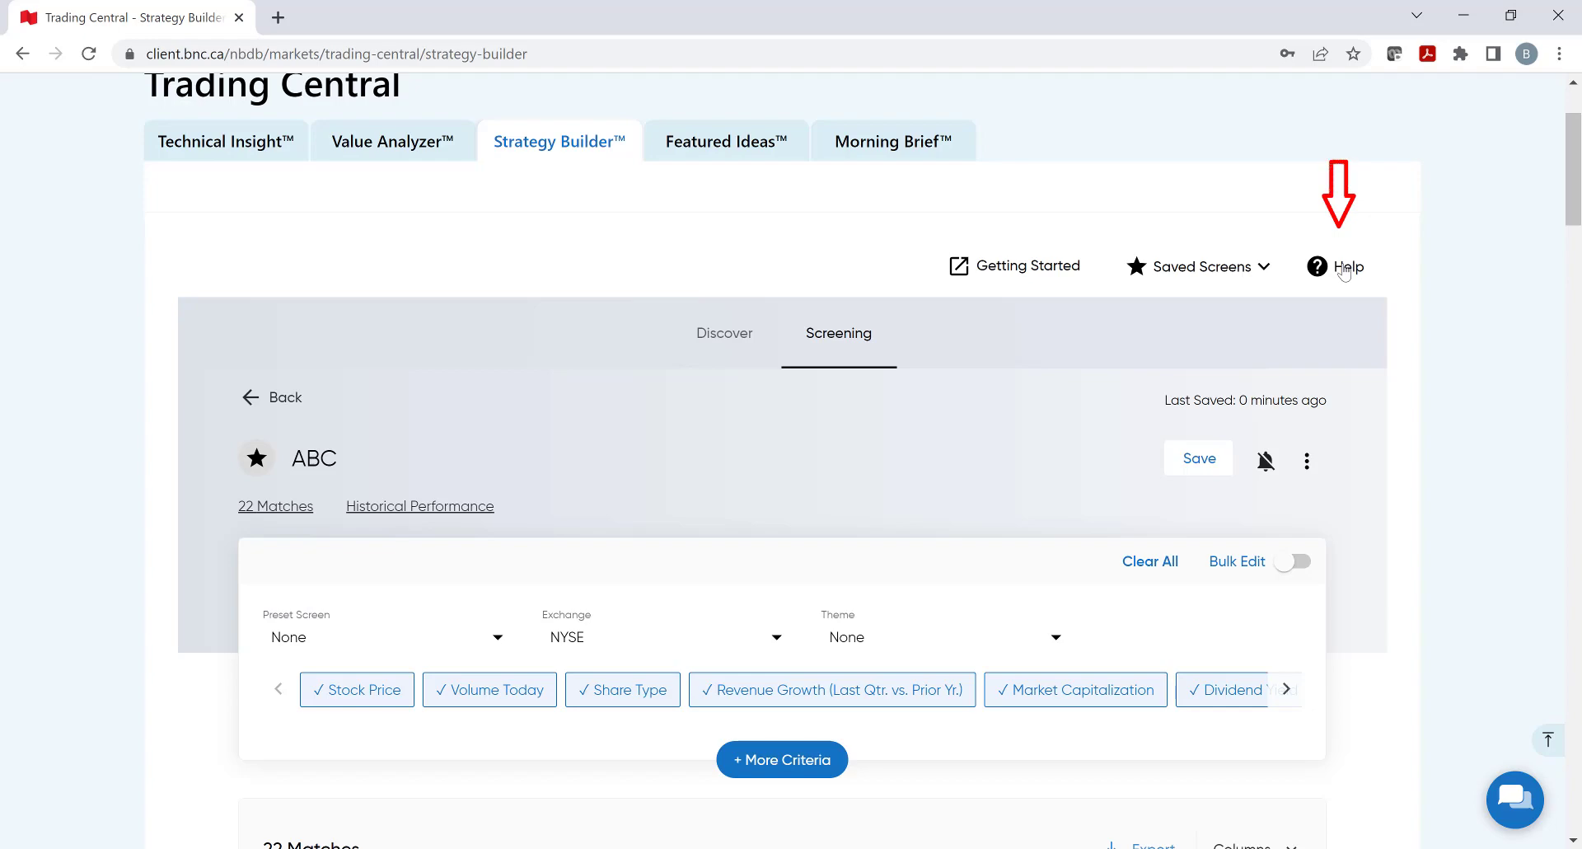
left_click(1343, 269)
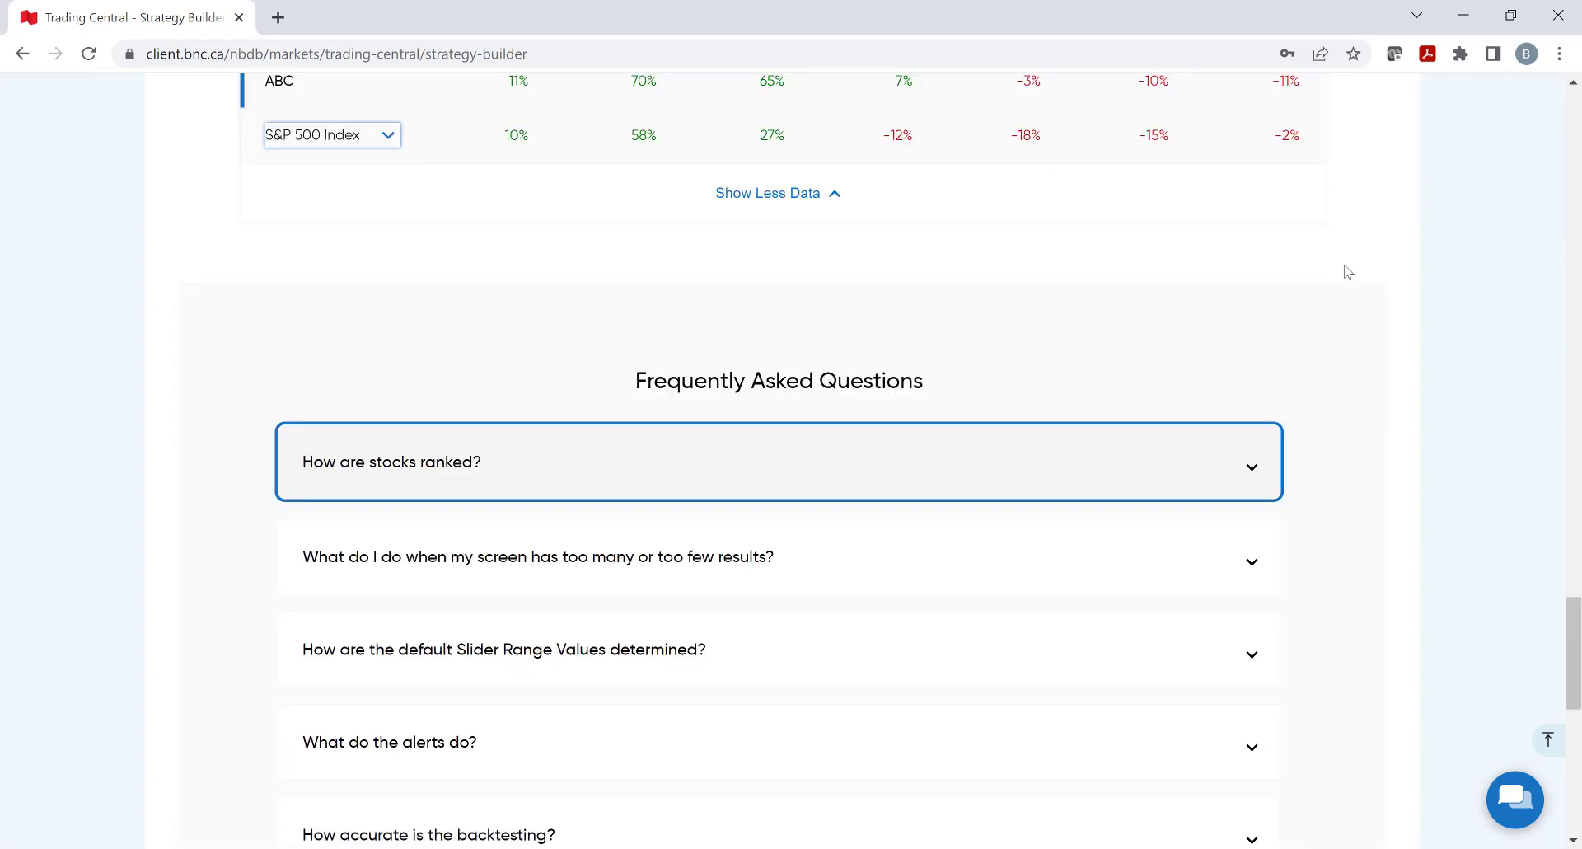